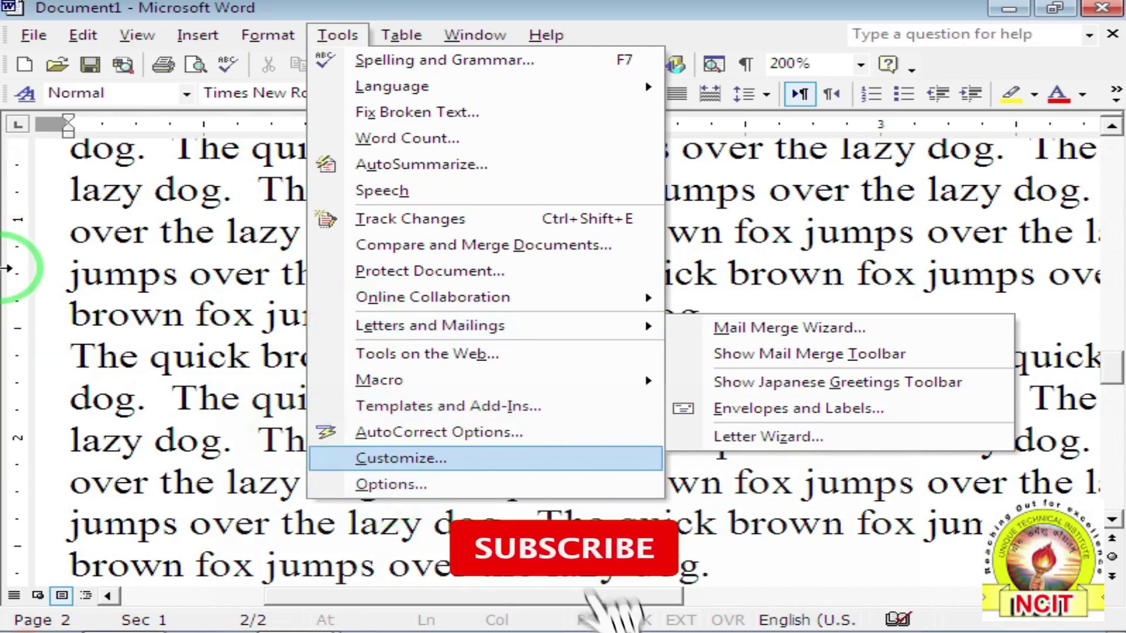
# Dismiss the open menu and switch from Document1 to the Document2 invitation letter
pyautogui.click(134, 264)
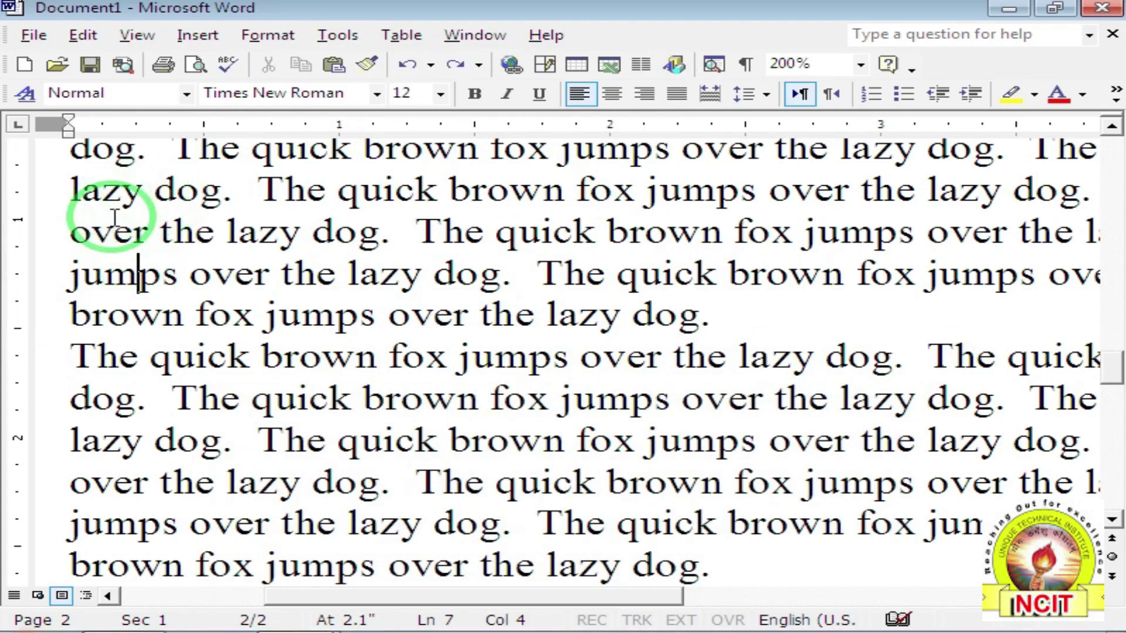
pyautogui.click(716, 522)
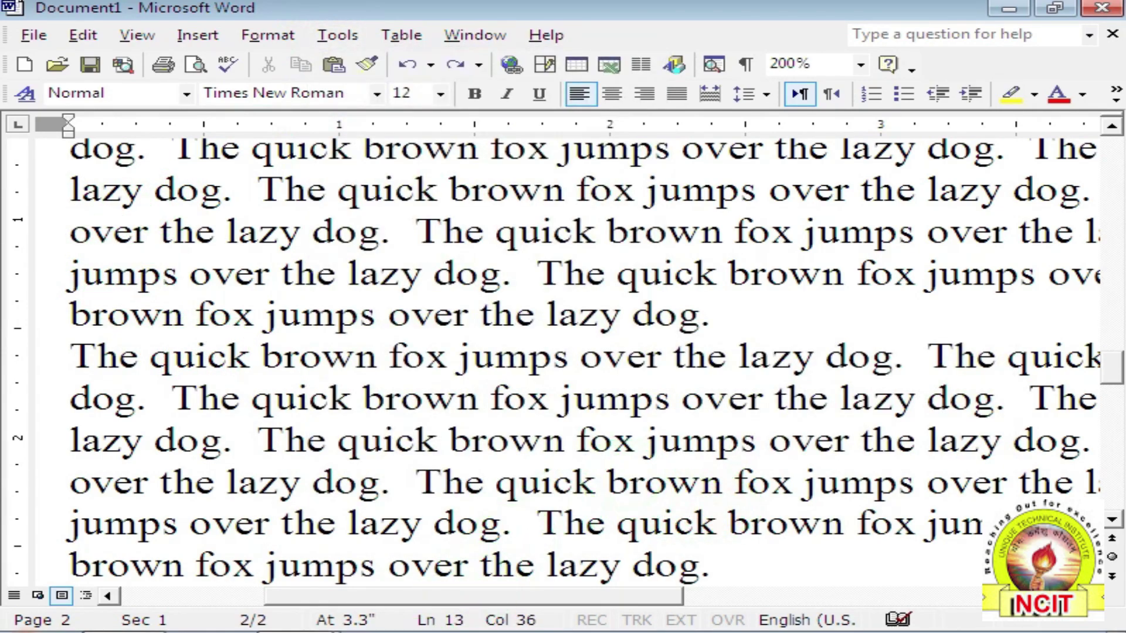
pyautogui.click(296, 631)
pyautogui.click(279, 610)
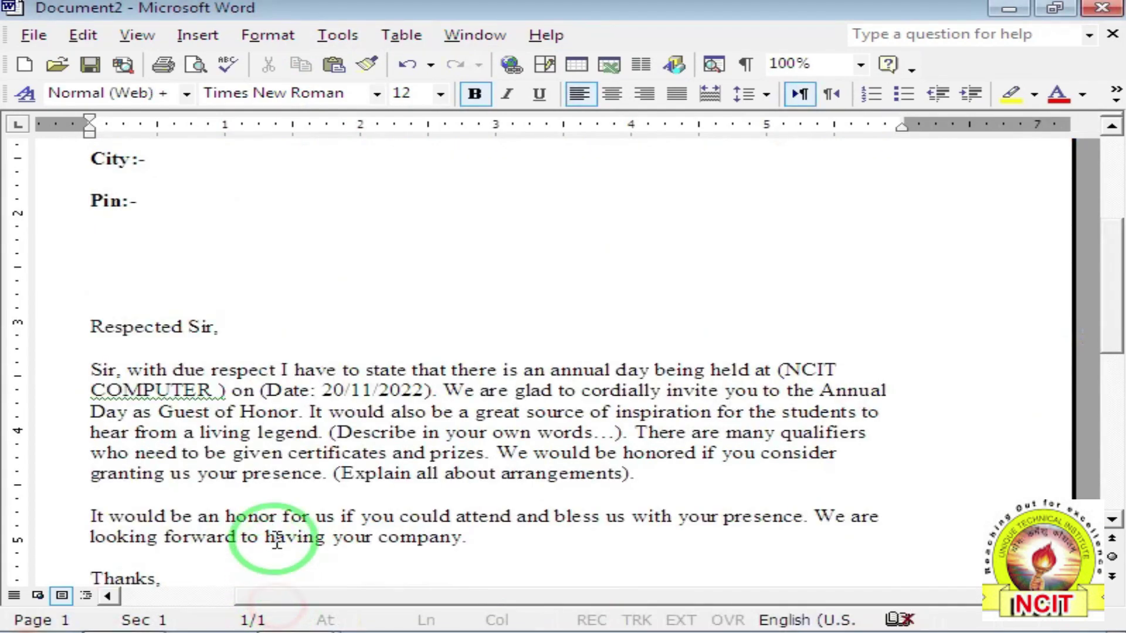
# Scroll through the letter and place the insertion point after 'Name:-'
pyautogui.scroll(5, 271, 477)
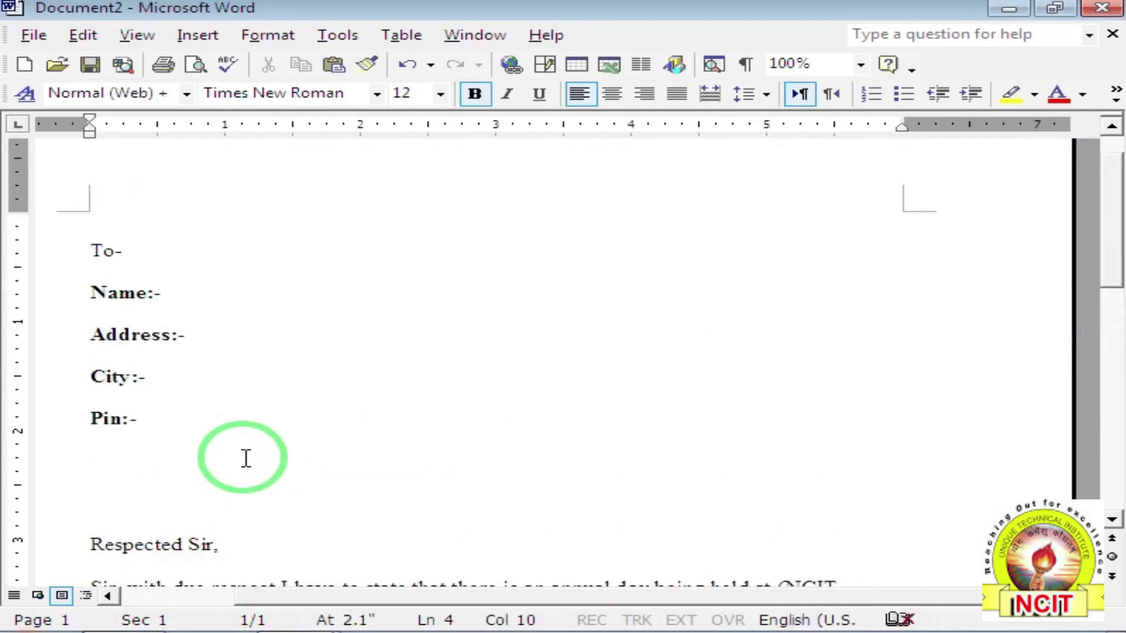
pyautogui.scroll(-1, 242, 417)
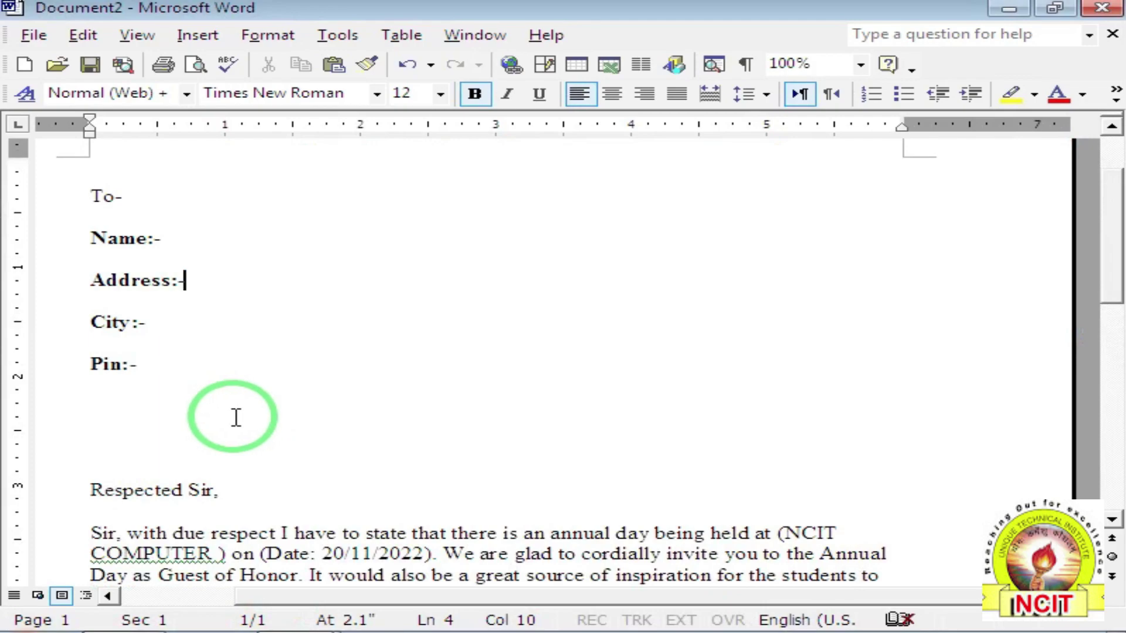
pyautogui.scroll(-1, 214, 396)
pyautogui.scroll(-3, 212, 398)
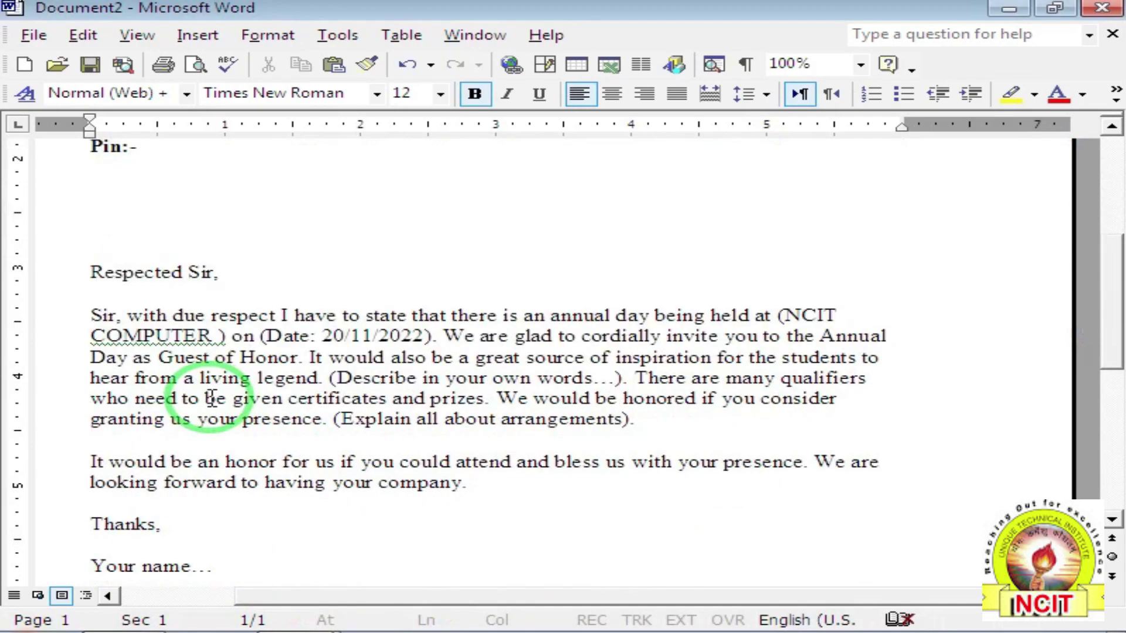
pyautogui.scroll(2, 212, 397)
pyautogui.scroll(2, 211, 399)
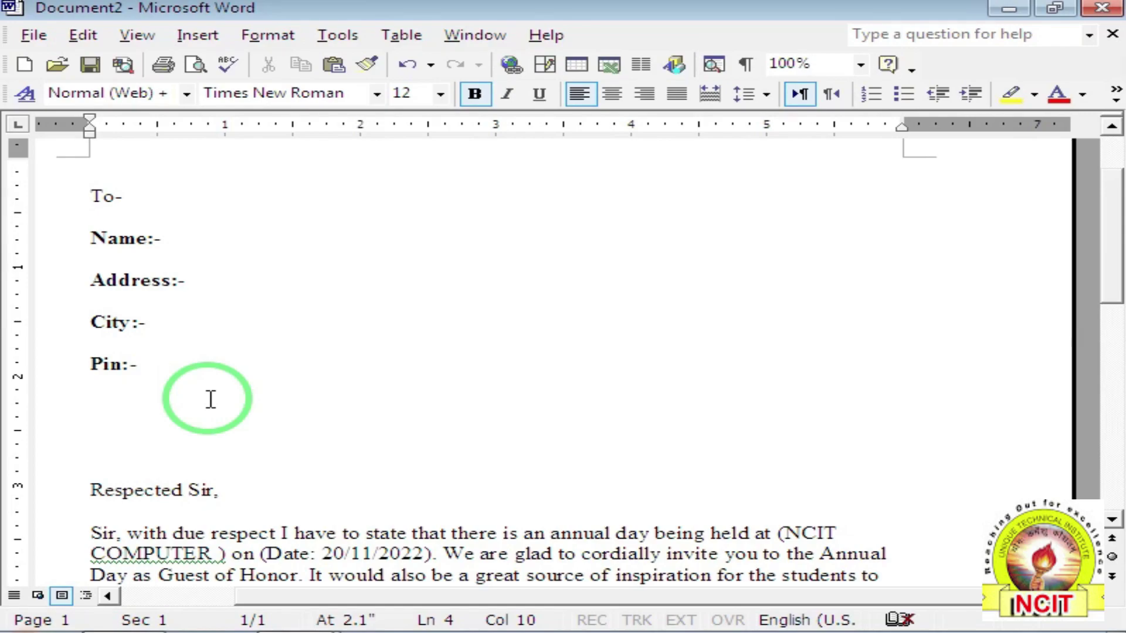
pyautogui.scroll(2, 282, 352)
pyautogui.scroll(-2, 240, 352)
pyautogui.scroll(-4, 243, 359)
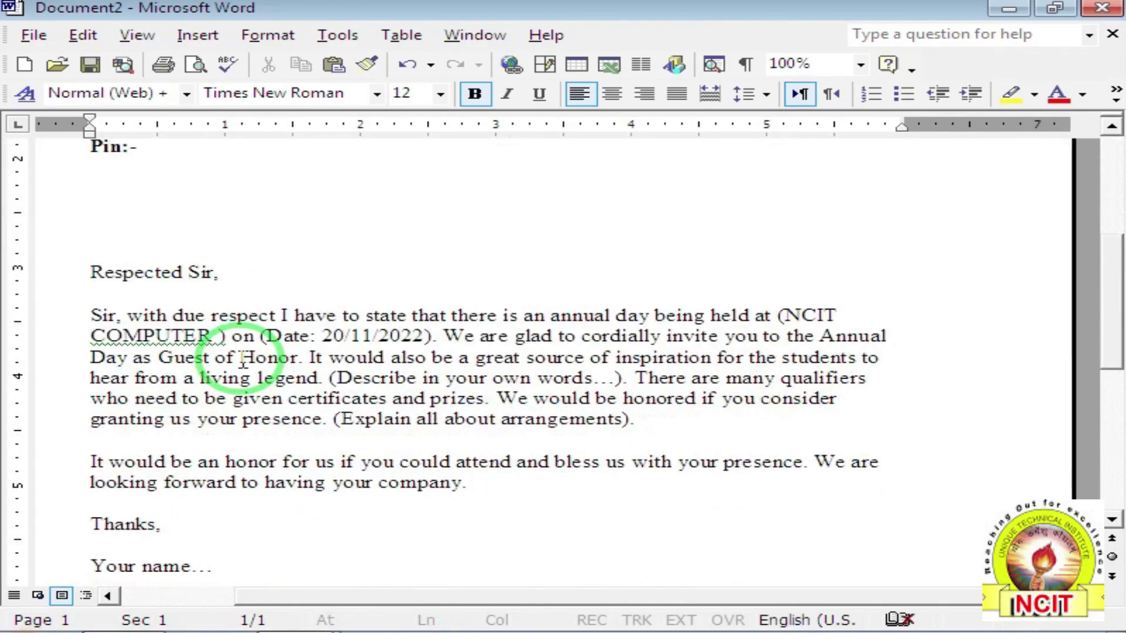
pyautogui.scroll(4, 242, 359)
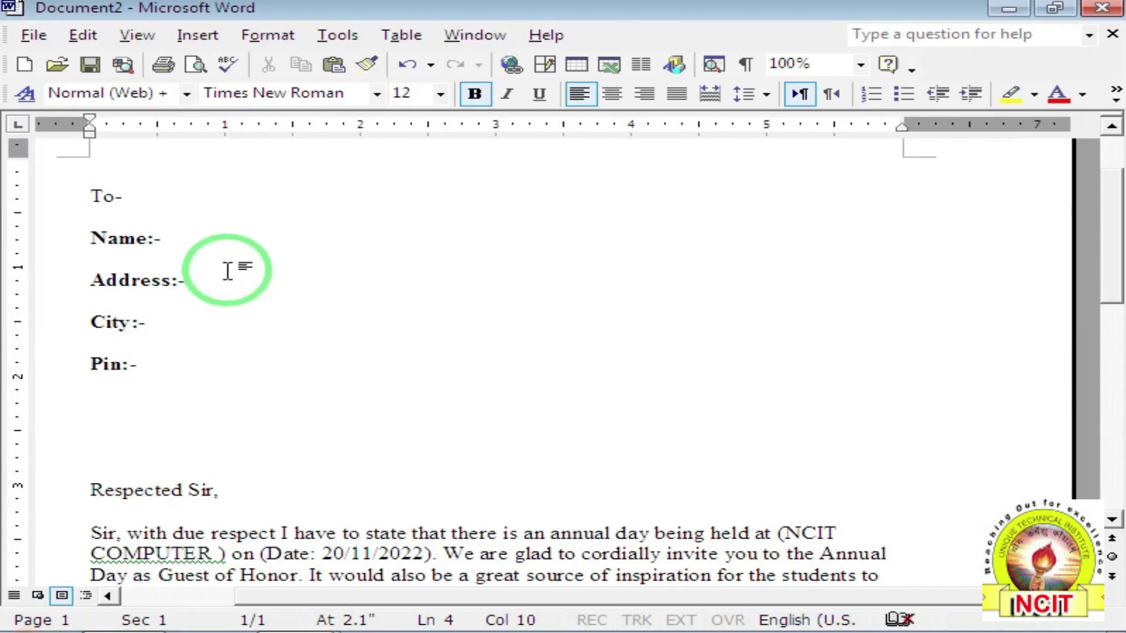
pyautogui.scroll(1, 216, 265)
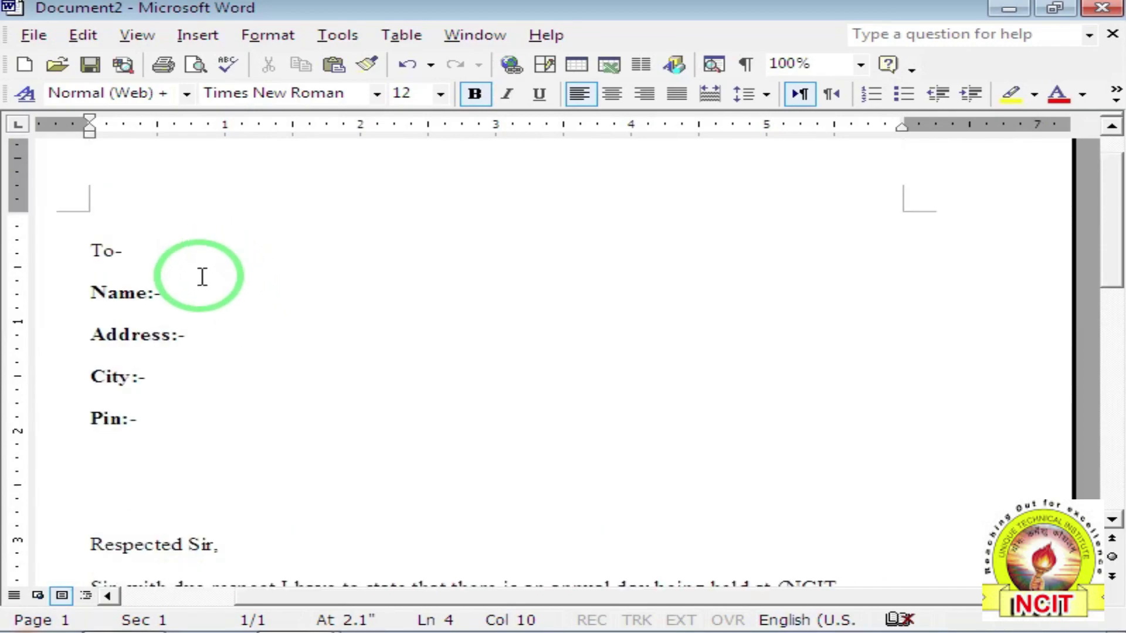
pyautogui.click(194, 295)
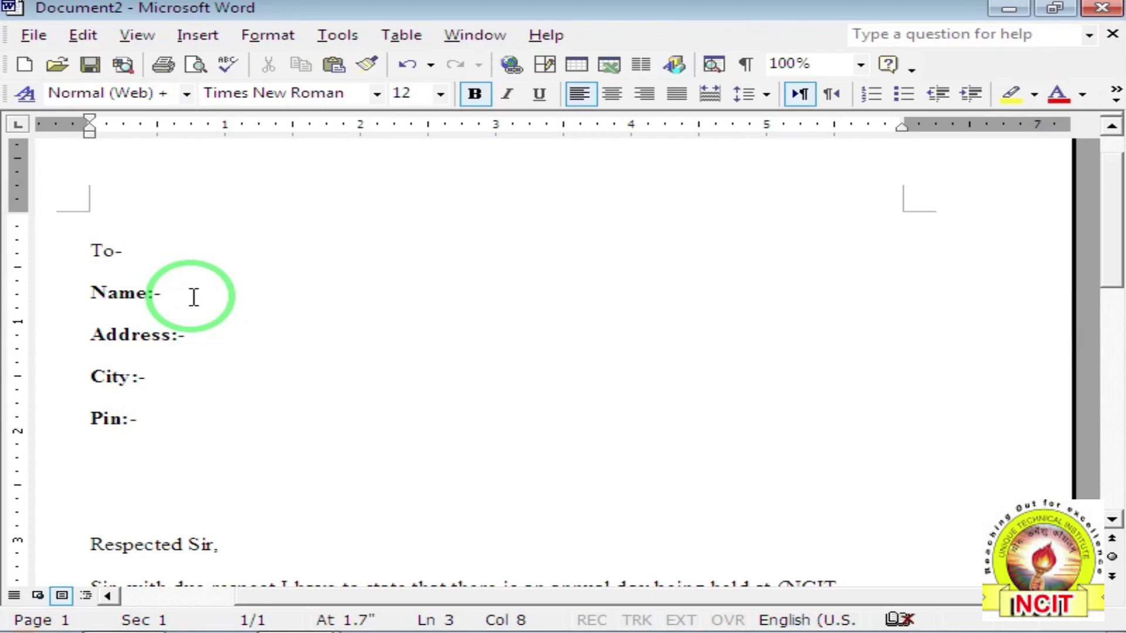
# Launch the Mail Merge Wizard from Tools > Letters and Mailings, keeping Letters and the current document
pyautogui.click(333, 36)
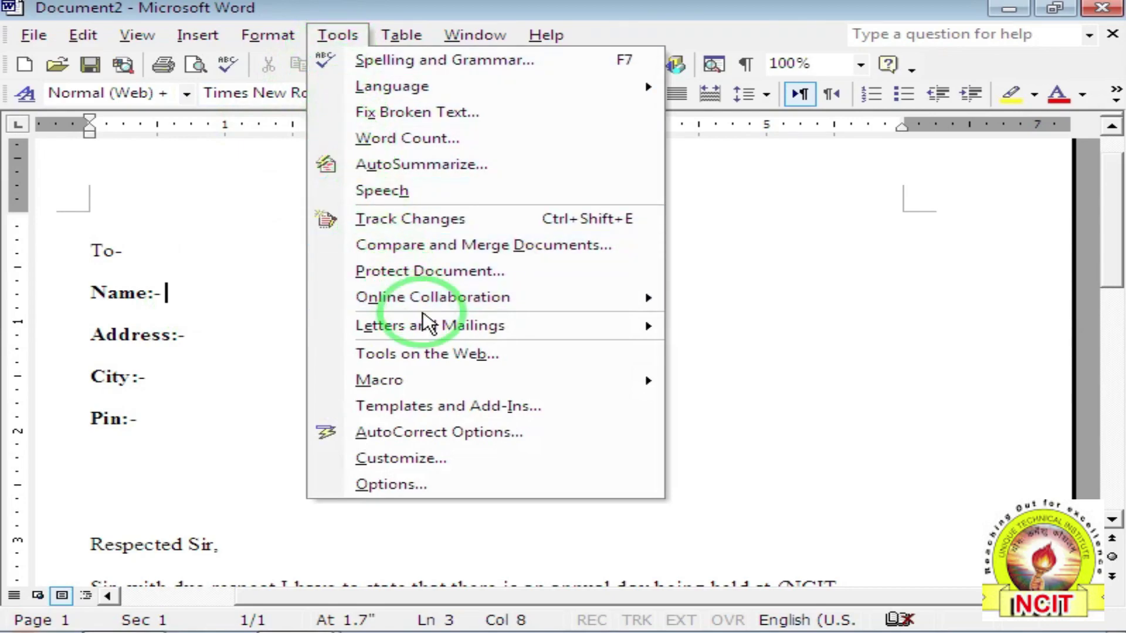
pyautogui.click(426, 323)
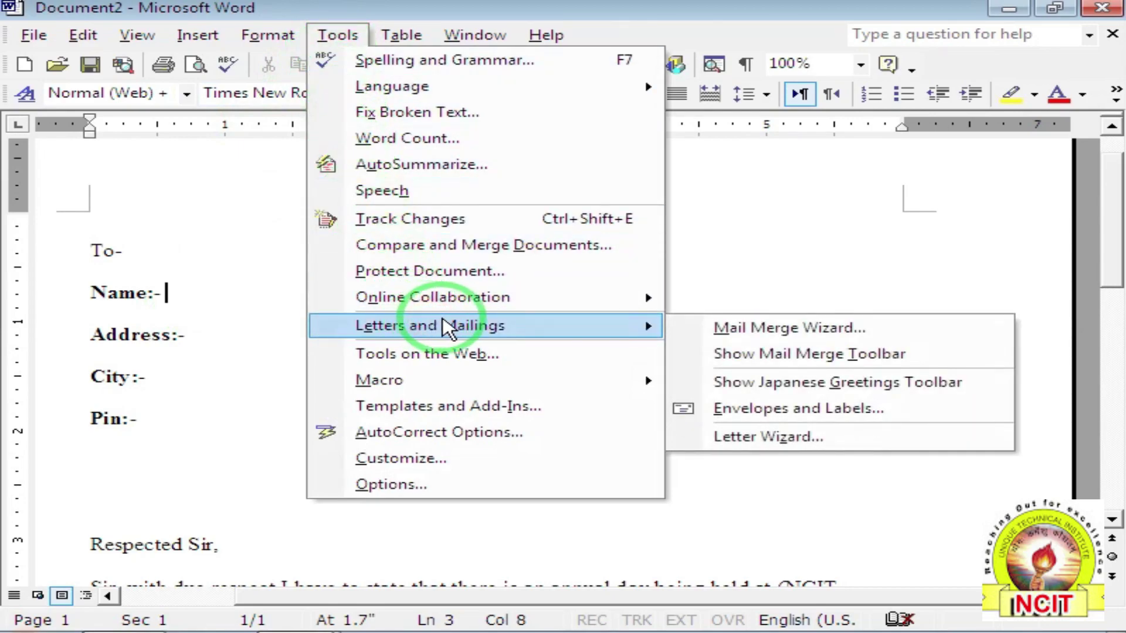
pyautogui.click(754, 331)
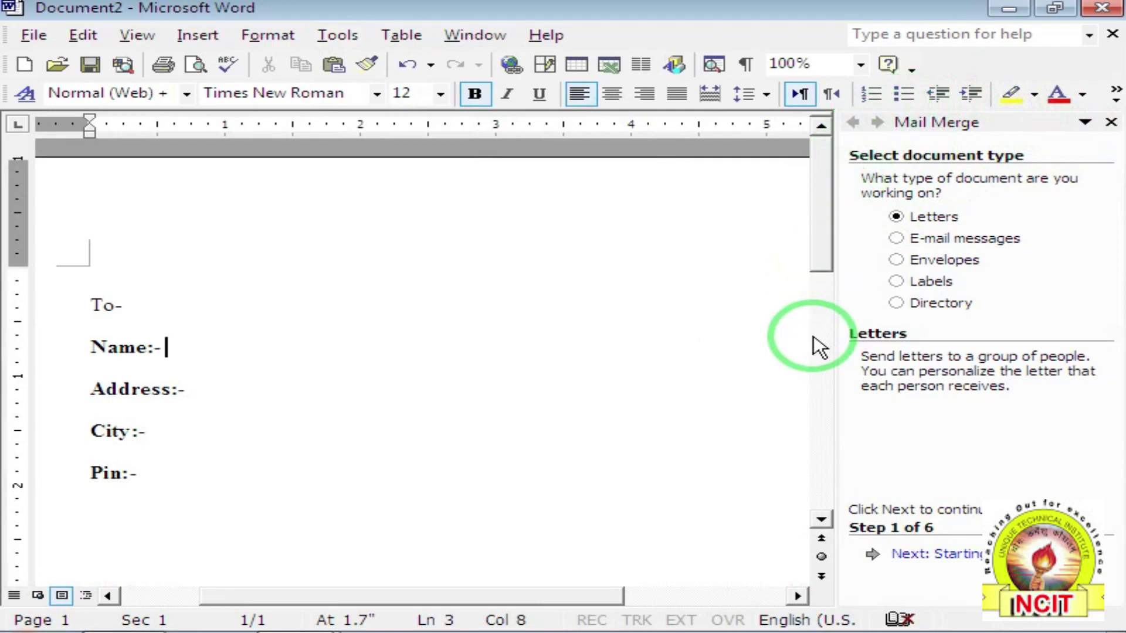
pyautogui.click(911, 560)
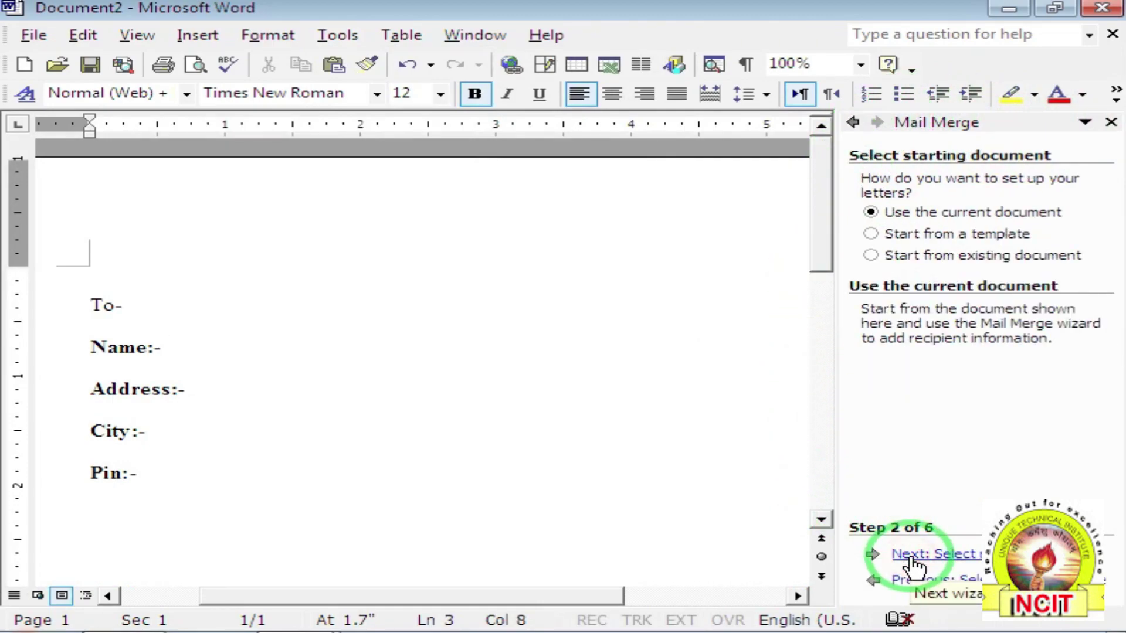
pyautogui.click(911, 560)
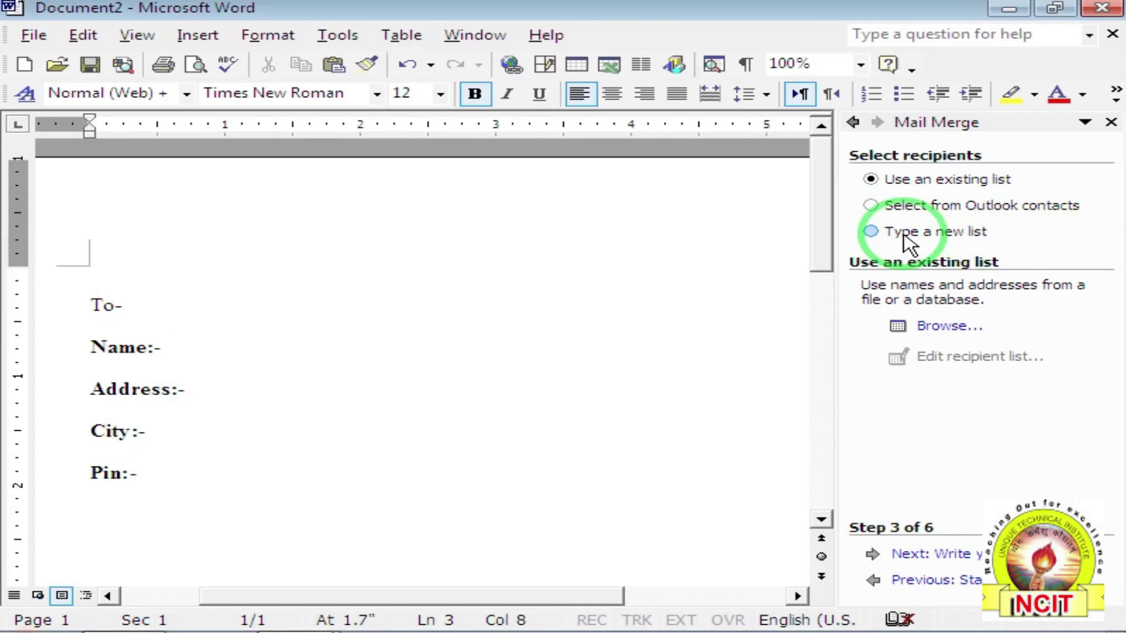
# Choose 'Type a new list' for recipients and open the New Address List form with Create
pyautogui.click(903, 234)
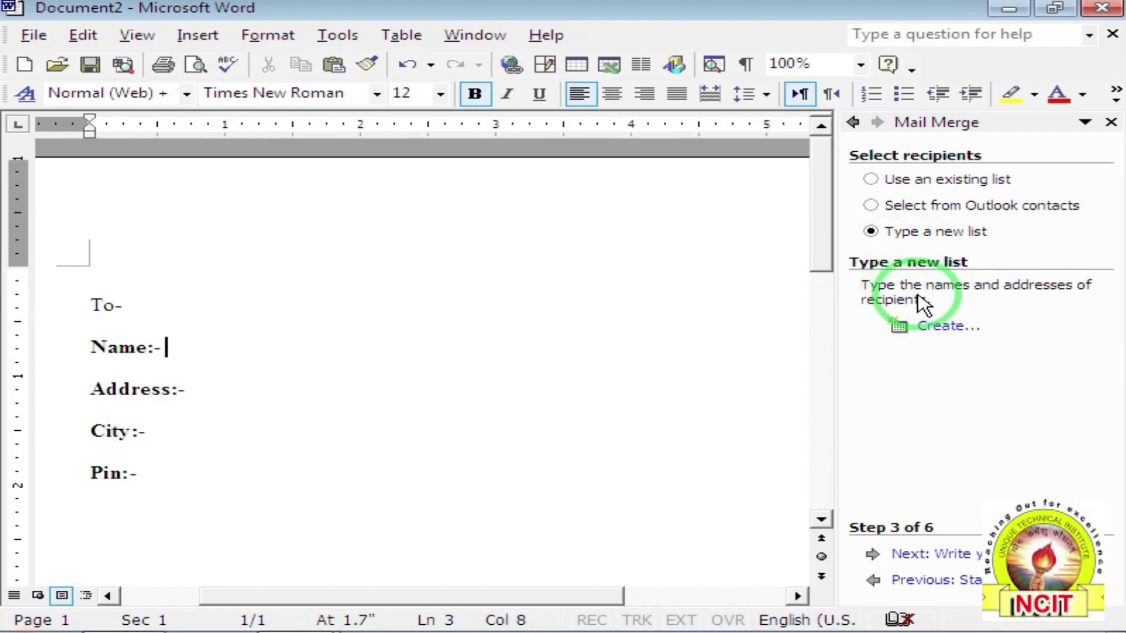
pyautogui.click(939, 329)
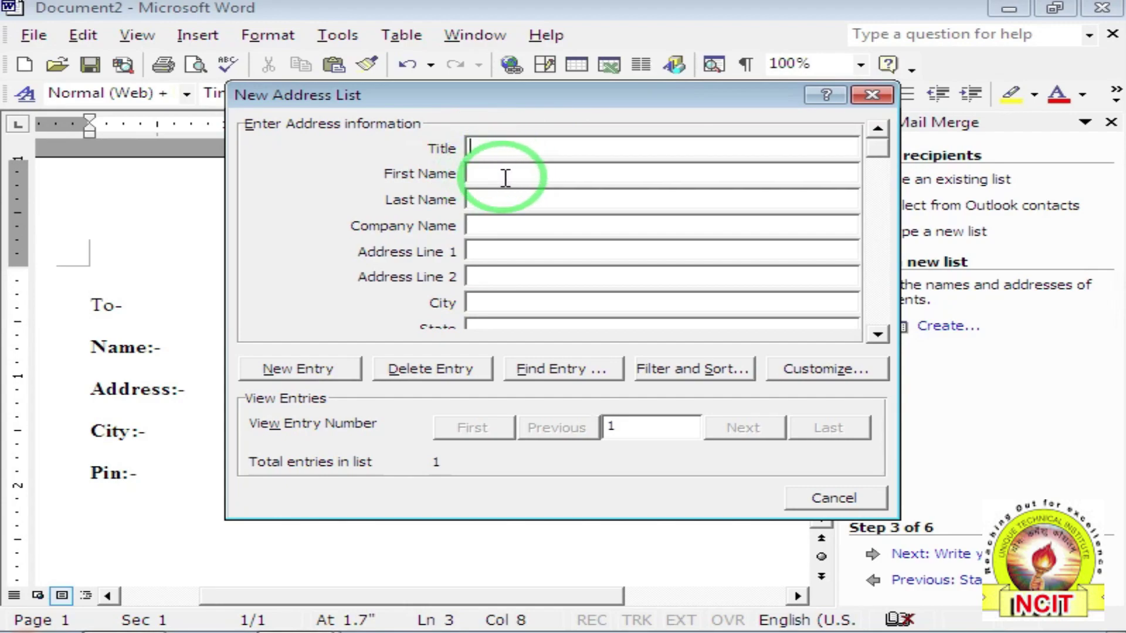
# Step through the Last Name, Company Name and Address Line 1 and 2 entry boxes
pyautogui.click(475, 199)
pyautogui.click(479, 227)
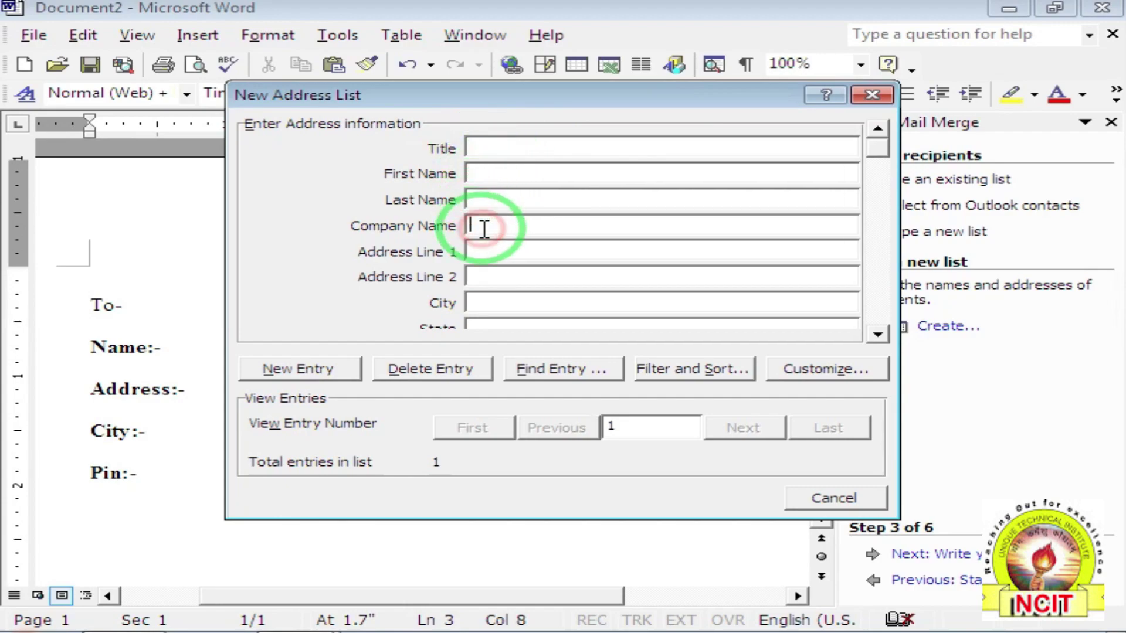
pyautogui.click(485, 250)
pyautogui.click(499, 276)
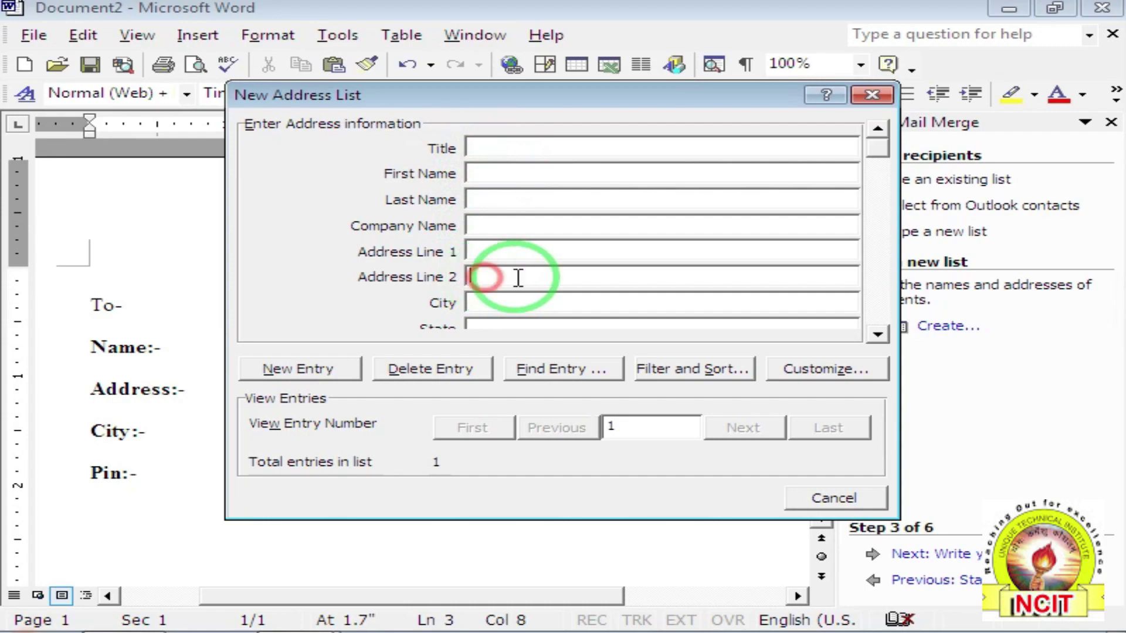
# Scroll through the remaining address fields and open Customize Address List
pyautogui.moveTo(878, 154); pyautogui.dragTo(883, 167)
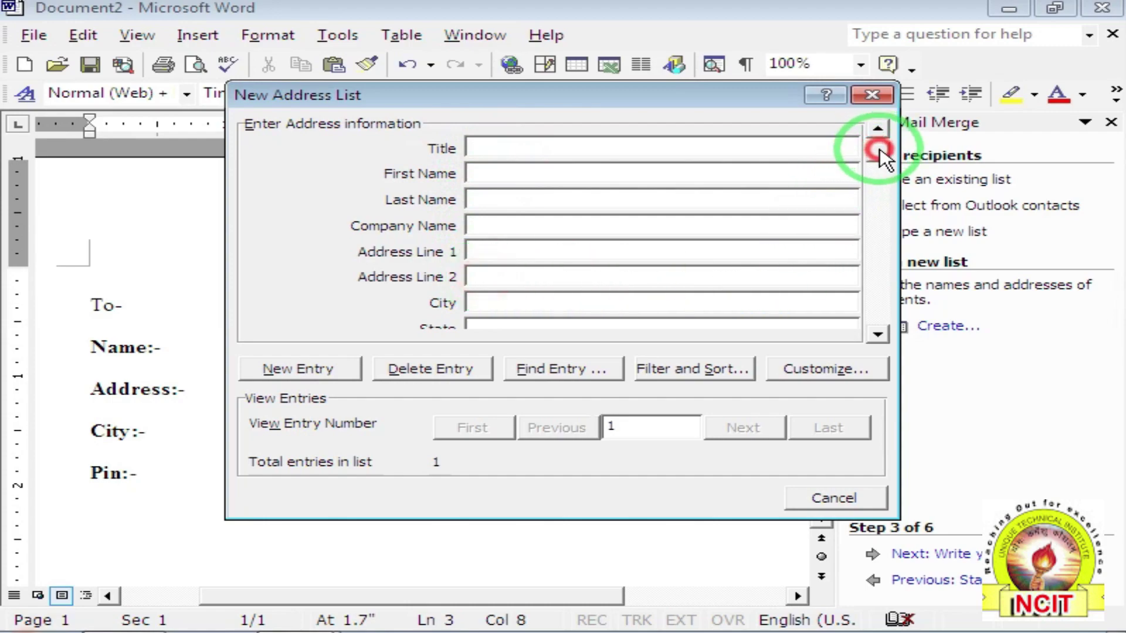
pyautogui.click(878, 335)
pyautogui.click(877, 335)
pyautogui.click(877, 335)
pyautogui.click(877, 335)
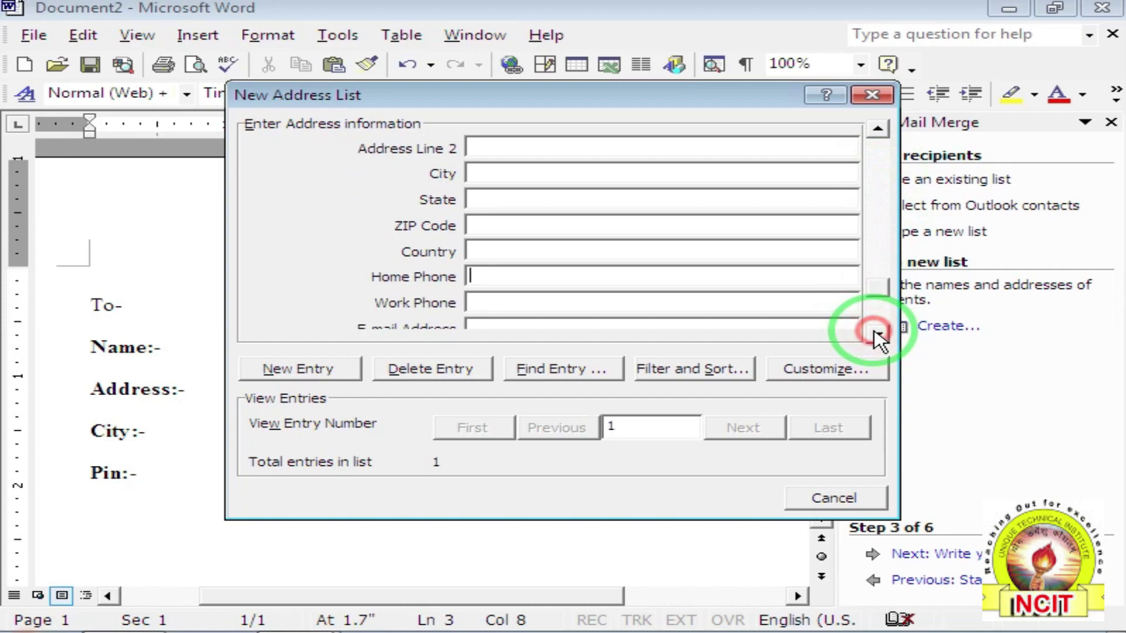
pyautogui.click(877, 335)
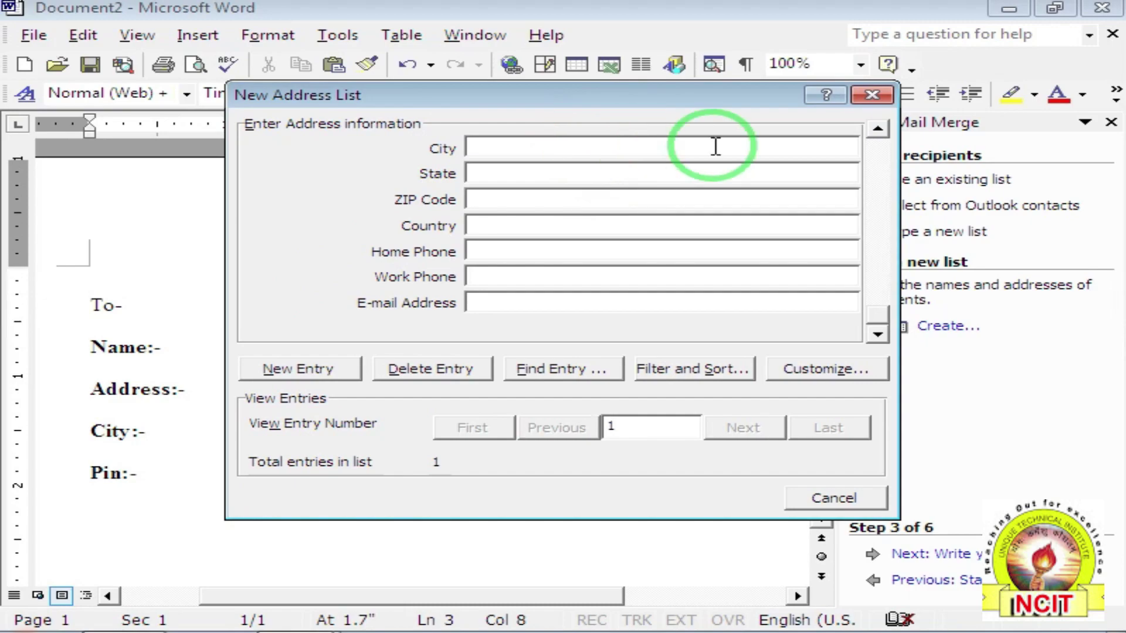
pyautogui.moveTo(877, 319); pyautogui.dragTo(877, 132)
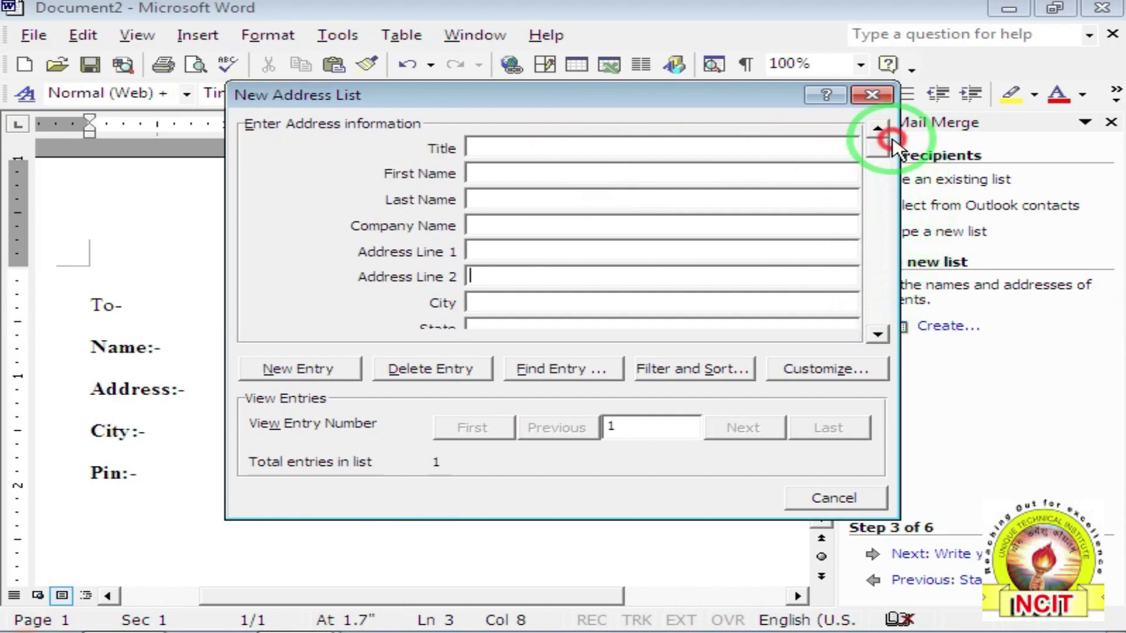
pyautogui.click(816, 380)
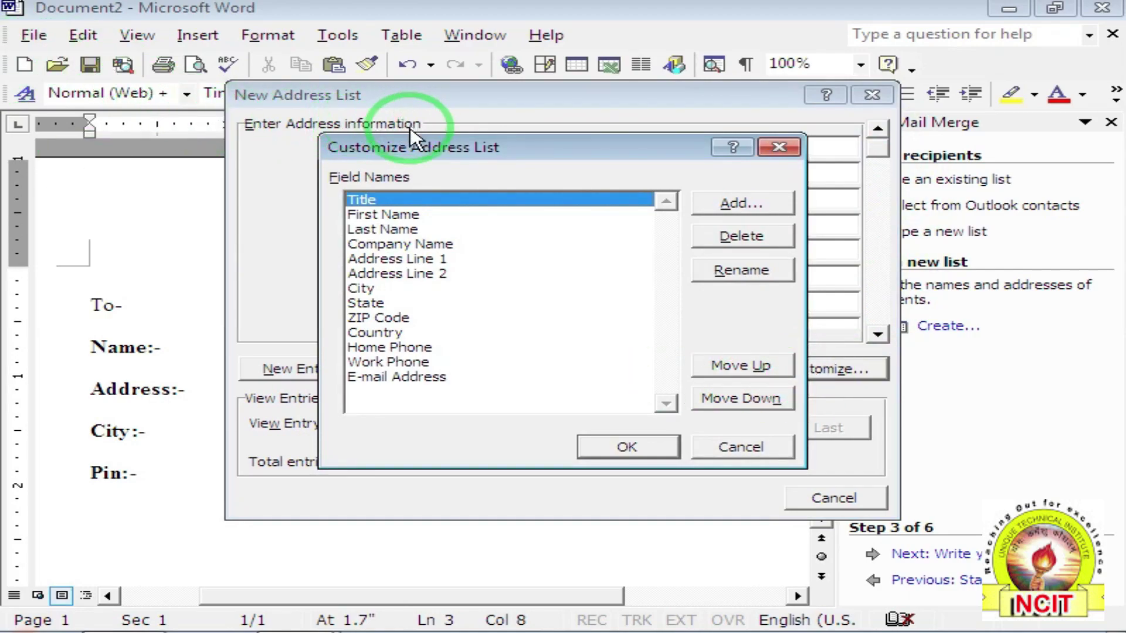
# Delete the Title, First Name, Last Name, Company Name and Address Line 1 and 2 fields
pyautogui.moveTo(415, 138)
pyautogui.mouseDown()
pyautogui.moveTo(452, 138)
pyautogui.moveTo(463, 105)
pyautogui.moveTo(418, 108)
pyautogui.mouseUp()
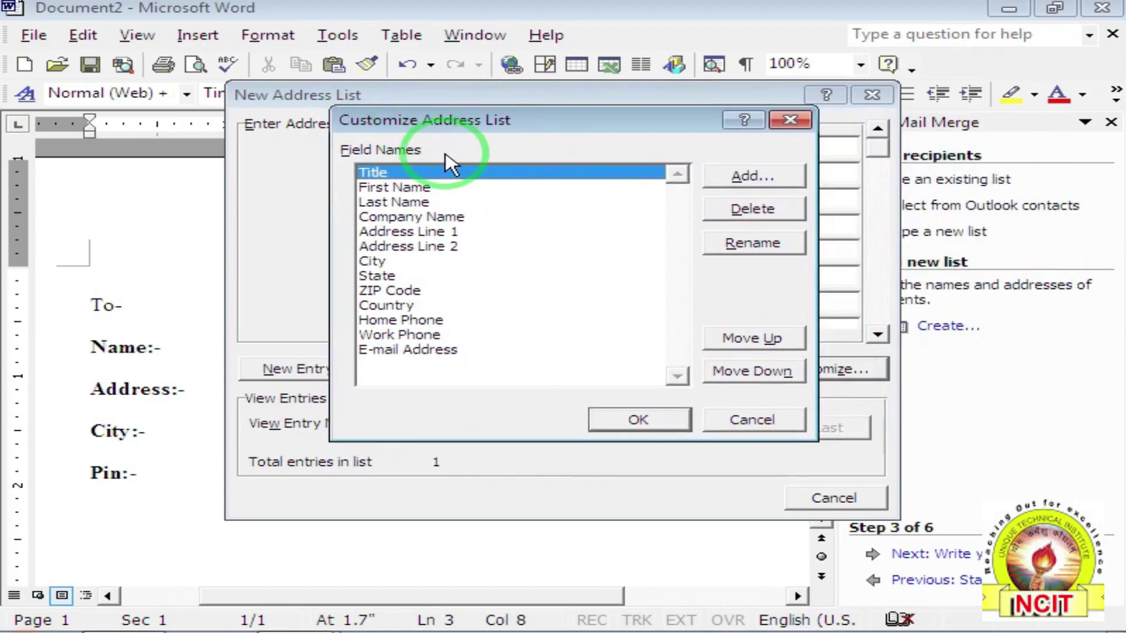
pyautogui.click(746, 210)
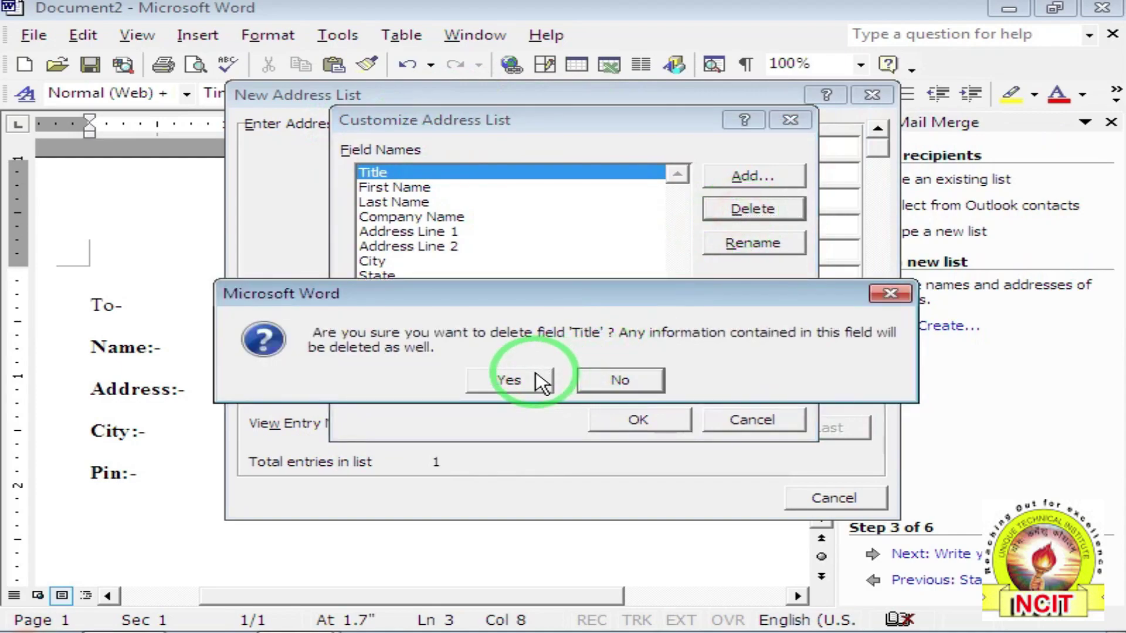
pyautogui.click(509, 380)
pyautogui.click(754, 215)
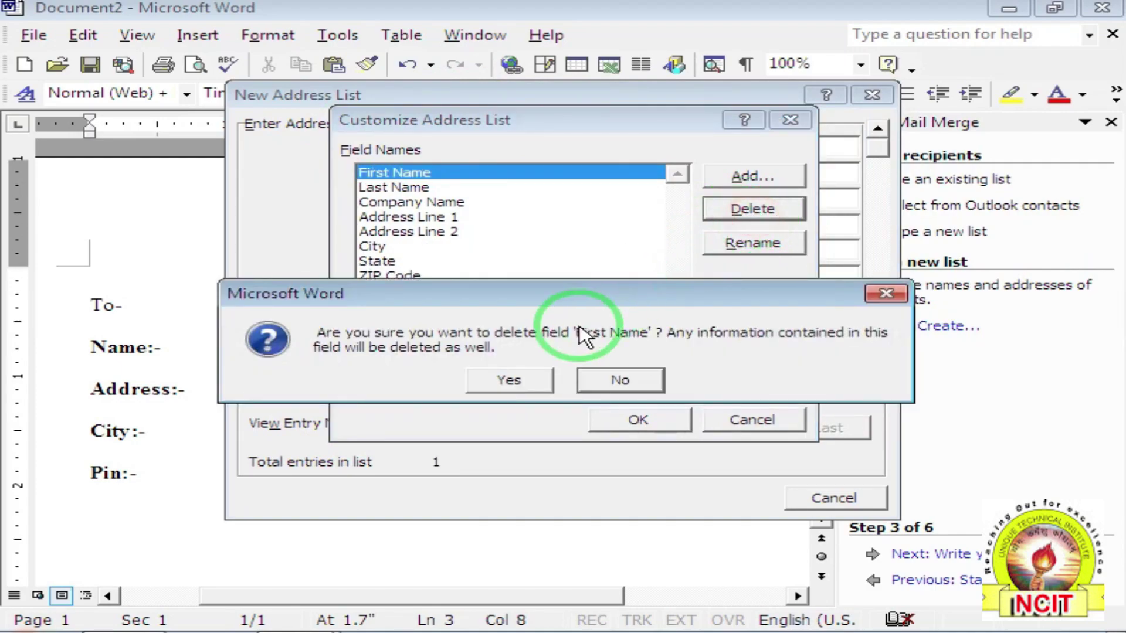
pyautogui.click(511, 380)
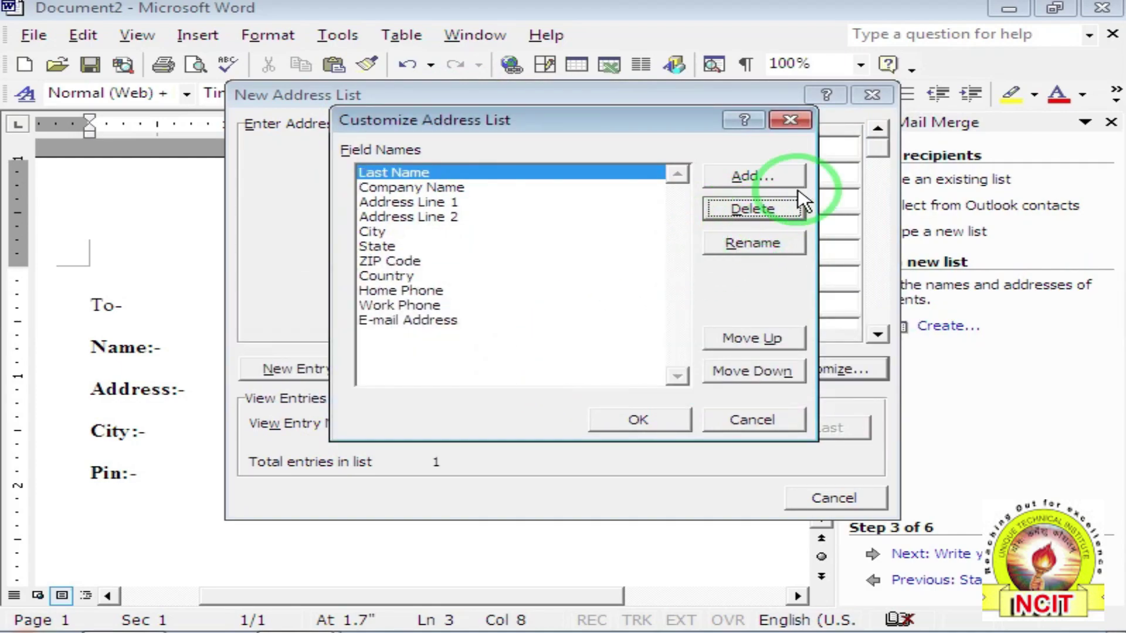
pyautogui.click(750, 210)
pyautogui.press('Return')
pyautogui.click(754, 212)
pyautogui.press('Return')
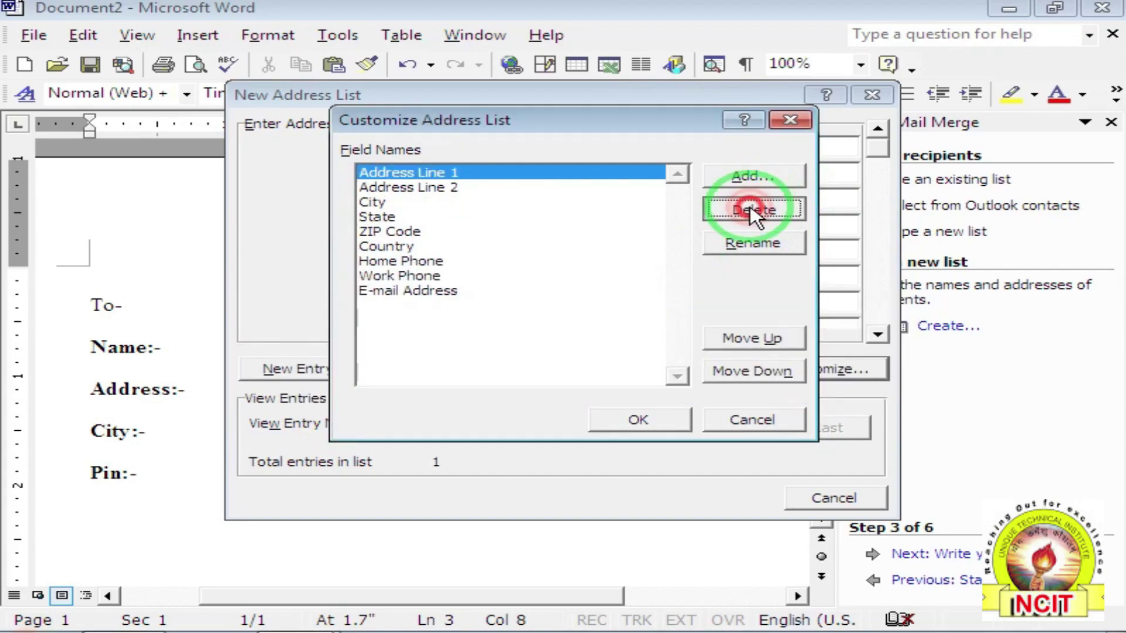
pyautogui.click(754, 210)
pyautogui.press('Return')
pyautogui.click(754, 210)
pyautogui.press('Return')
# Delete the City field and every remaining default field through E-mail Address
pyautogui.click(754, 210)
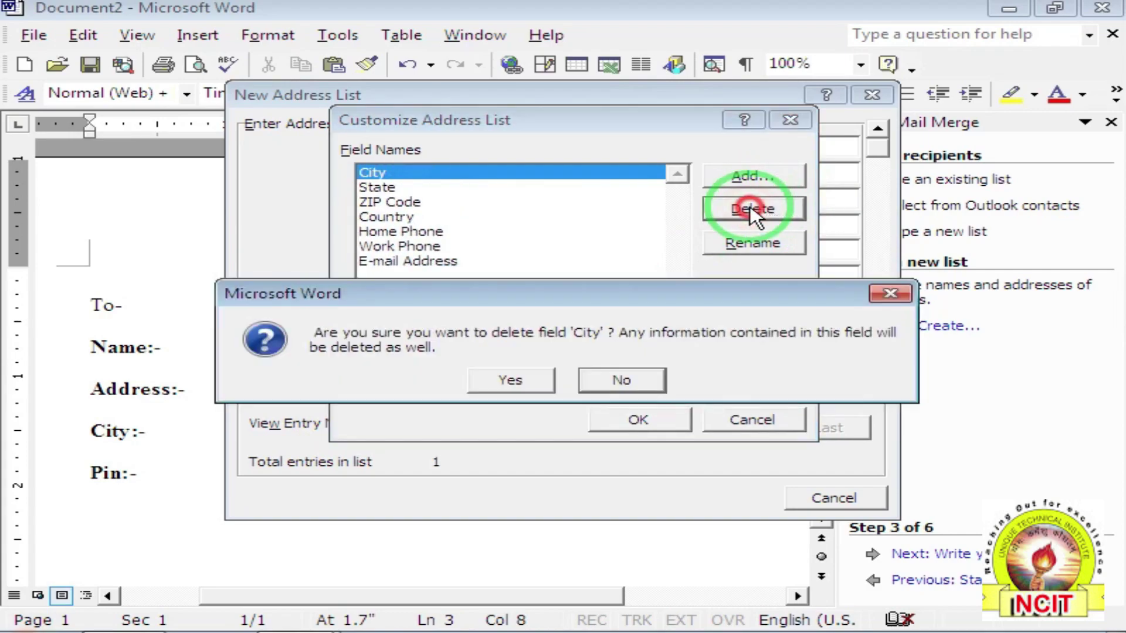
pyautogui.press('Return')
pyautogui.click(752, 210)
pyautogui.press('Return')
pyautogui.click(752, 210)
pyautogui.press('Return')
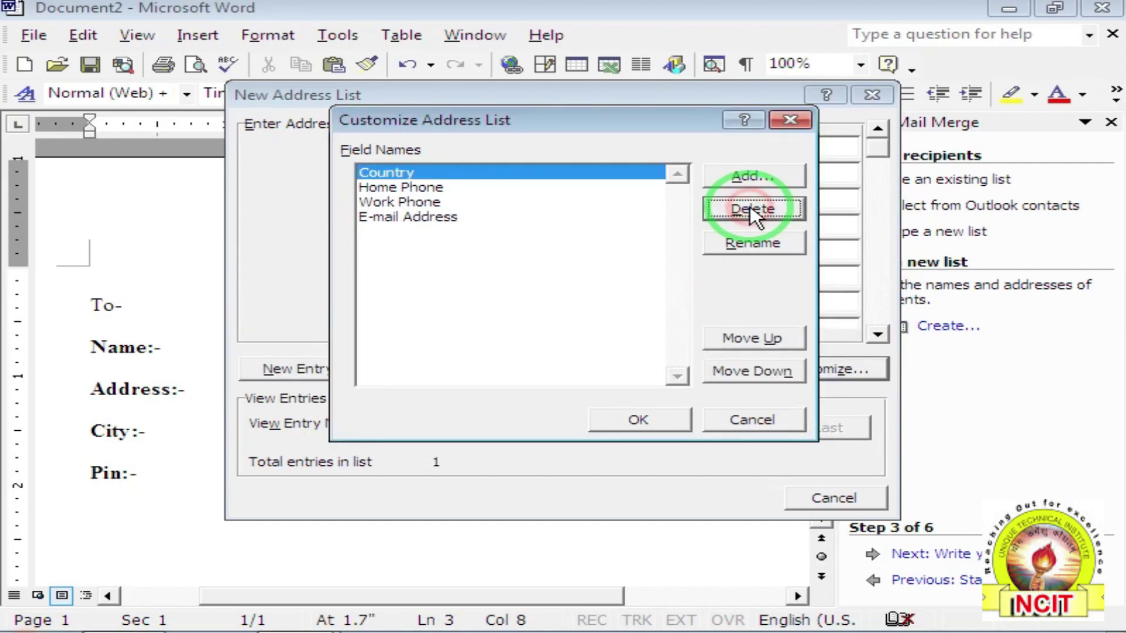
pyautogui.click(752, 210)
pyautogui.press('Return')
pyautogui.click(752, 210)
pyautogui.press('Return')
pyautogui.click(754, 210)
pyautogui.press('Return')
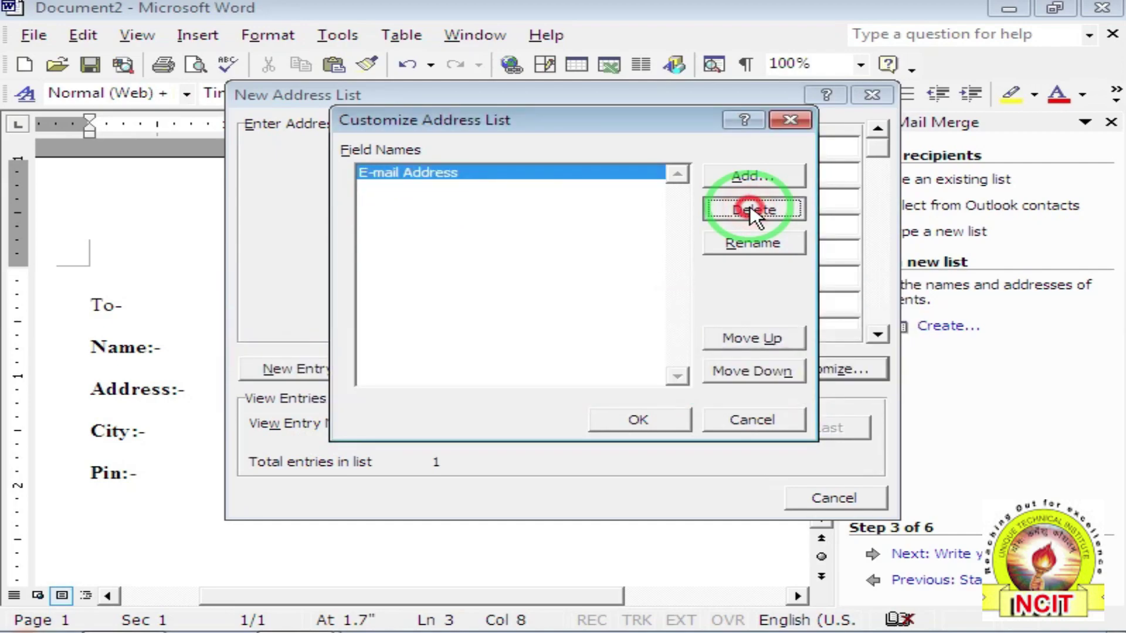
pyautogui.click(754, 210)
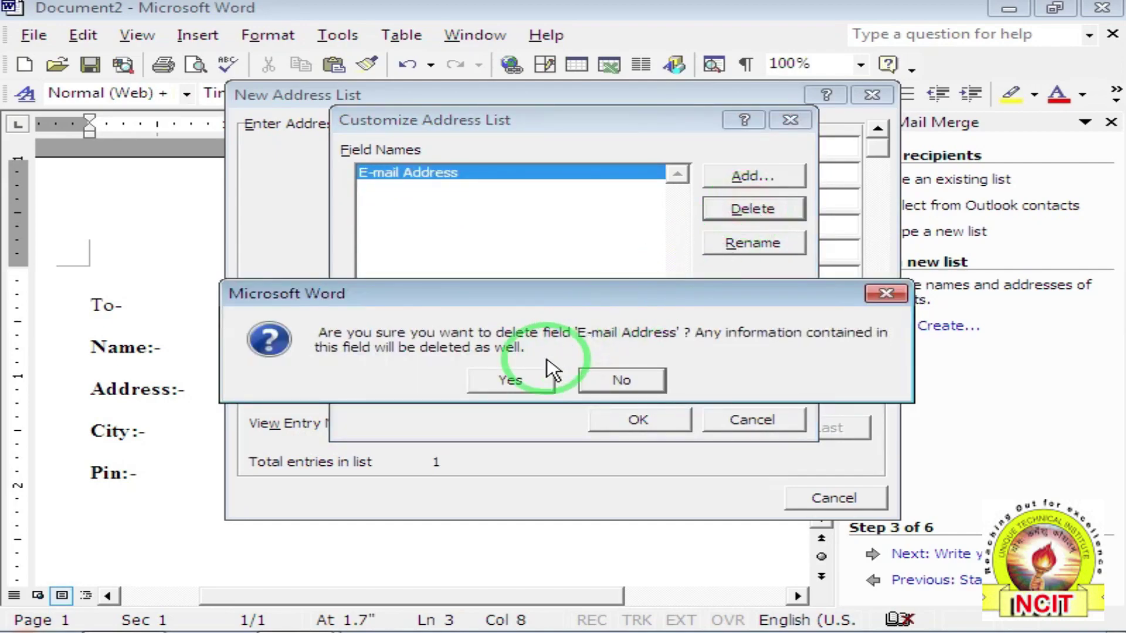
pyautogui.click(523, 380)
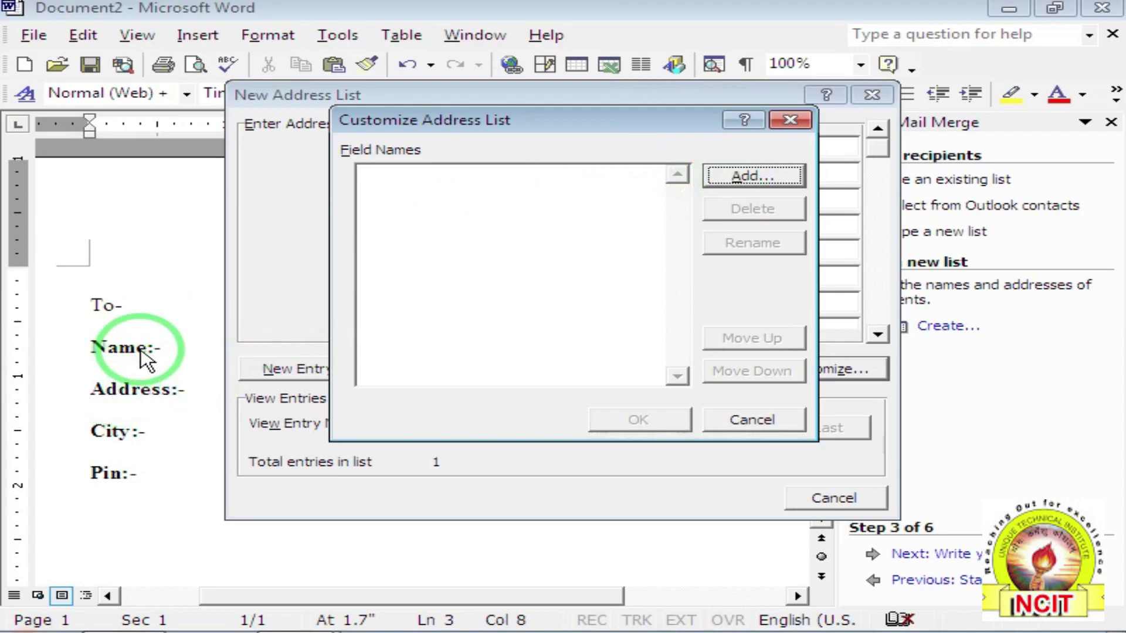
# Add custom fields NAME, ADDRESS, CITY and PIN one after another
pyautogui.click(757, 179)
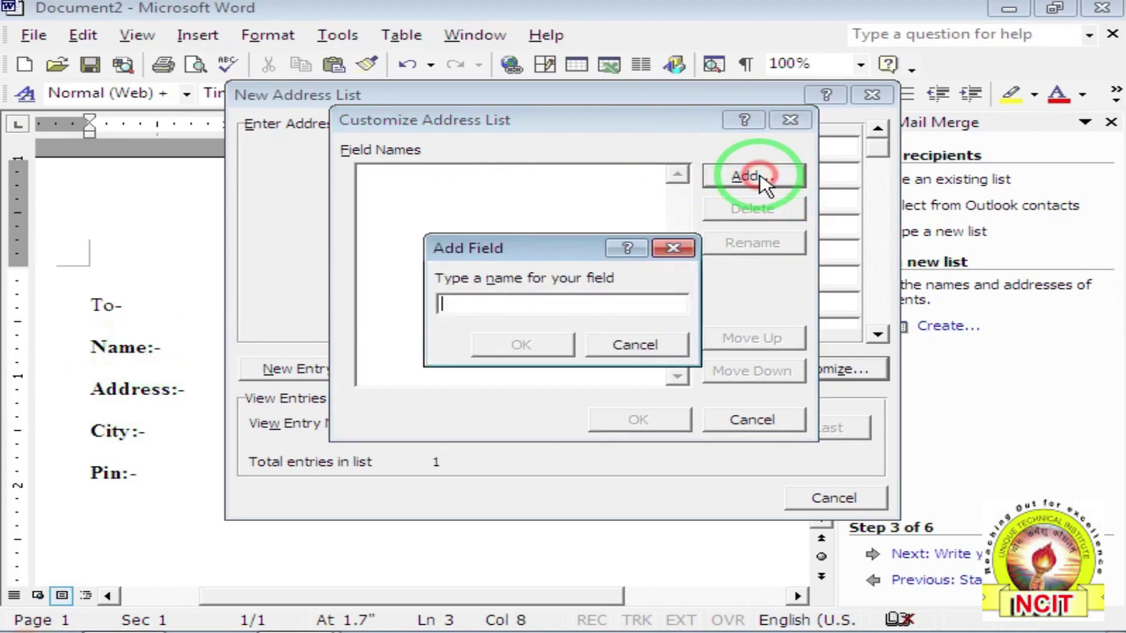
pyautogui.write('NAM')
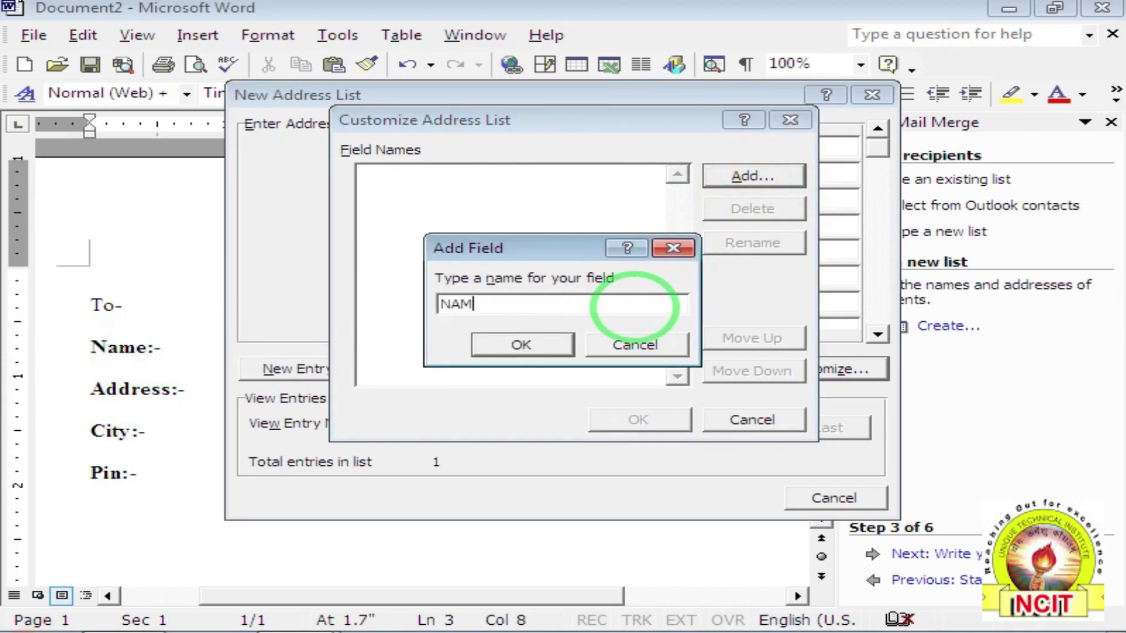
pyautogui.write('E')
pyautogui.click(549, 346)
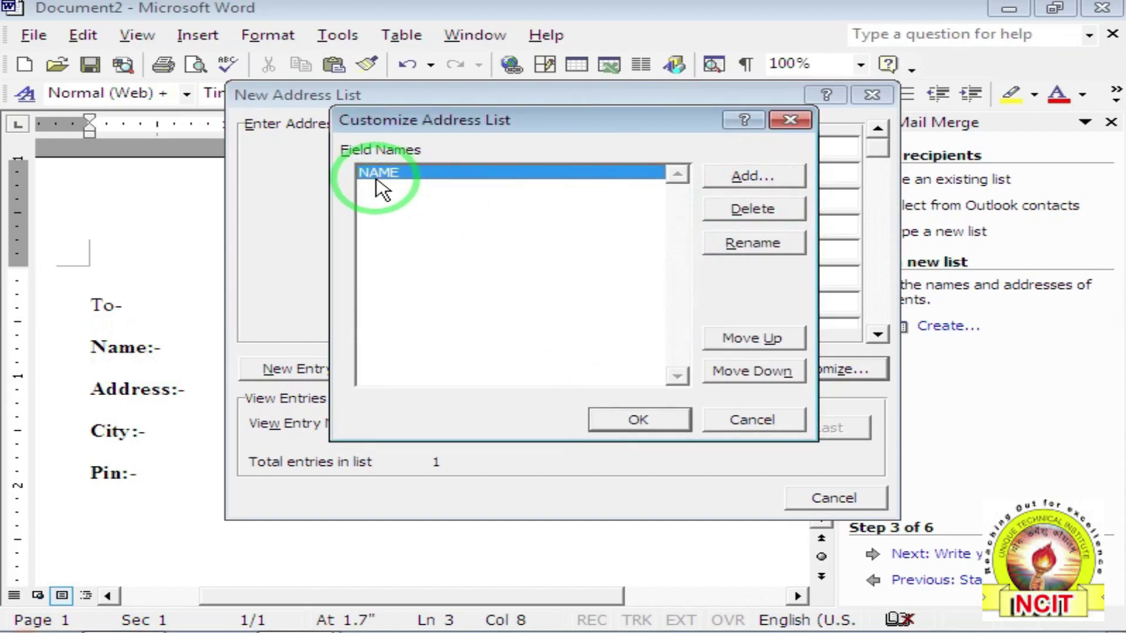
pyautogui.click(730, 176)
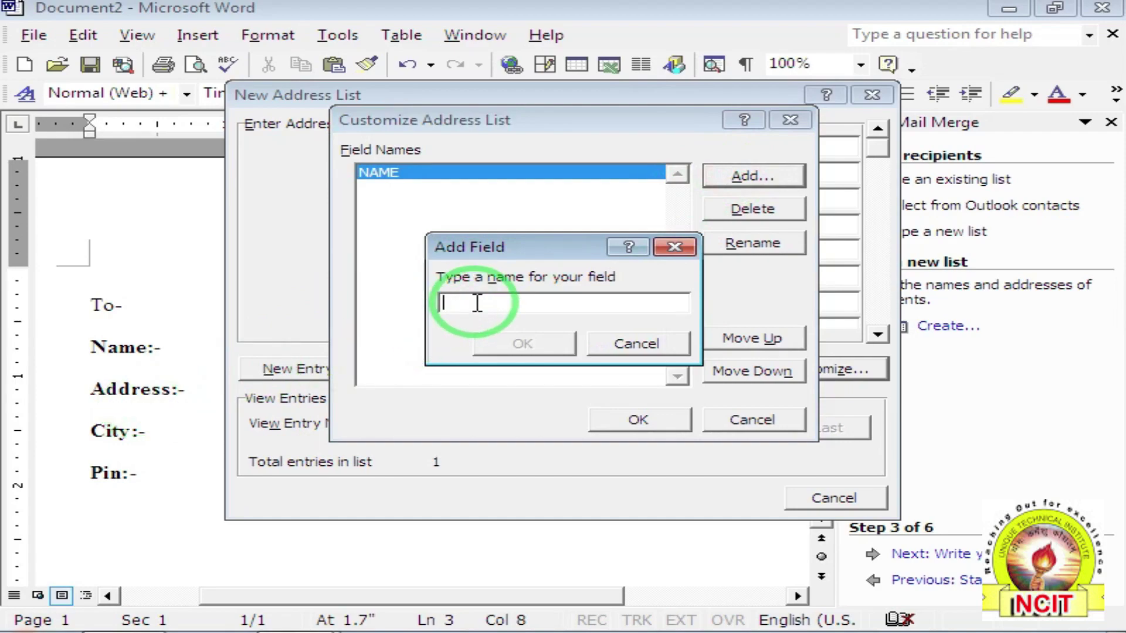
pyautogui.write('ADD')
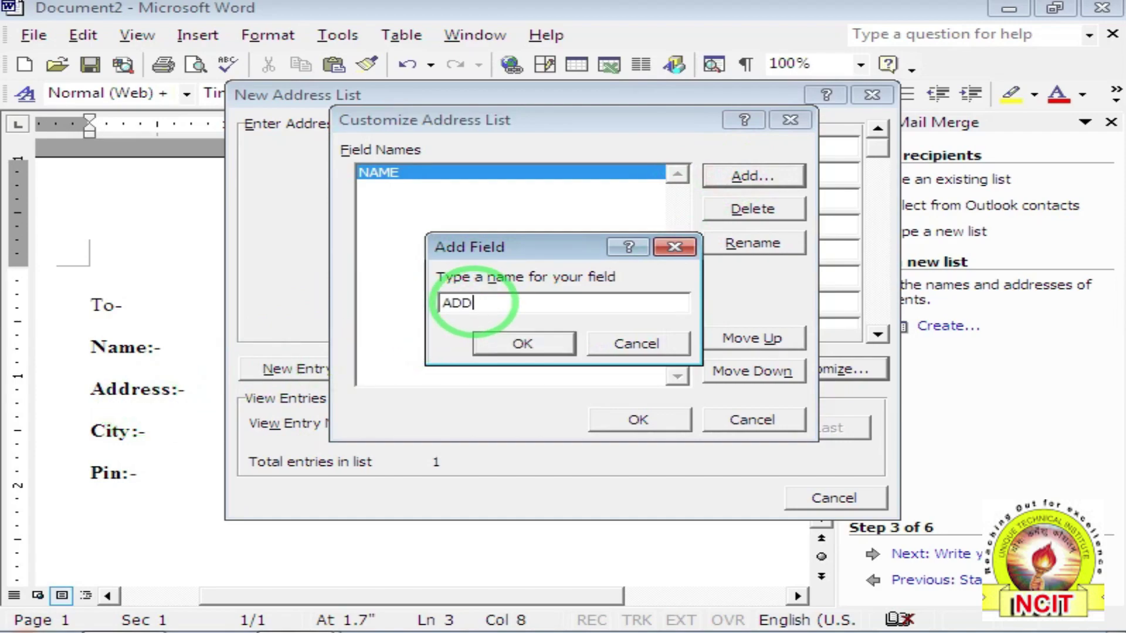
pyautogui.write('RESS')
pyautogui.click(494, 347)
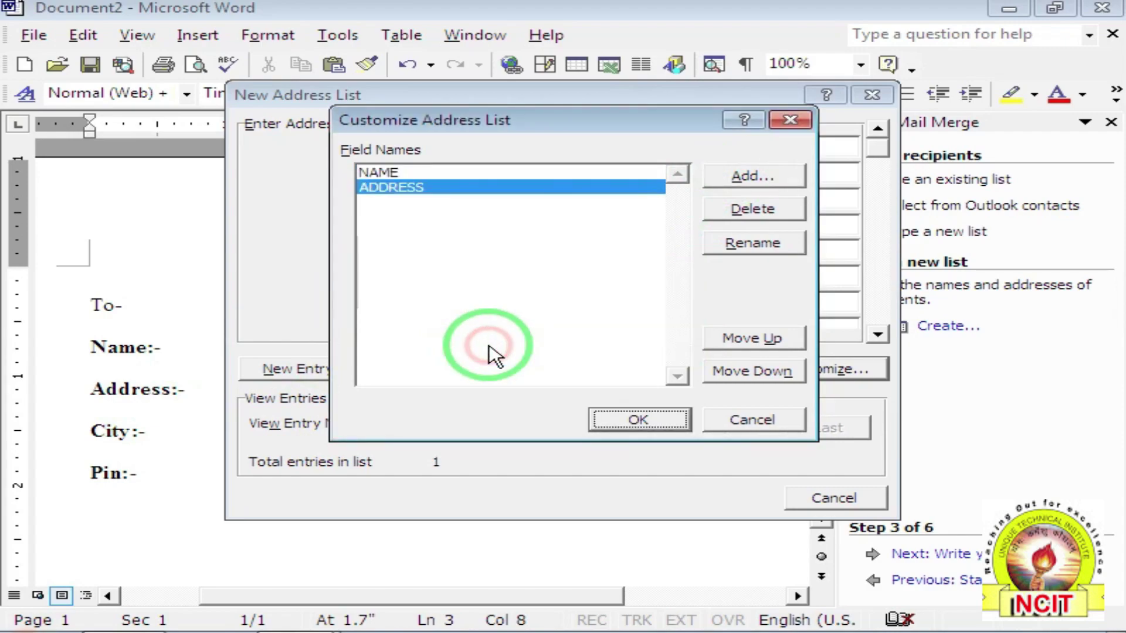
pyautogui.click(736, 186)
pyautogui.write('C')
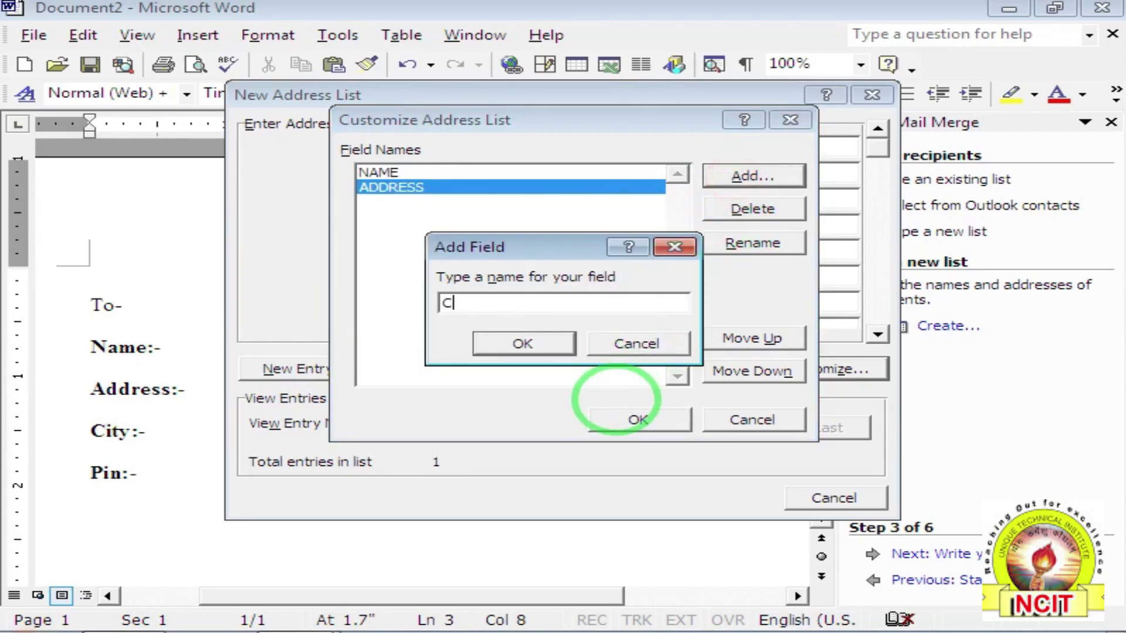
pyautogui.write('ITY')
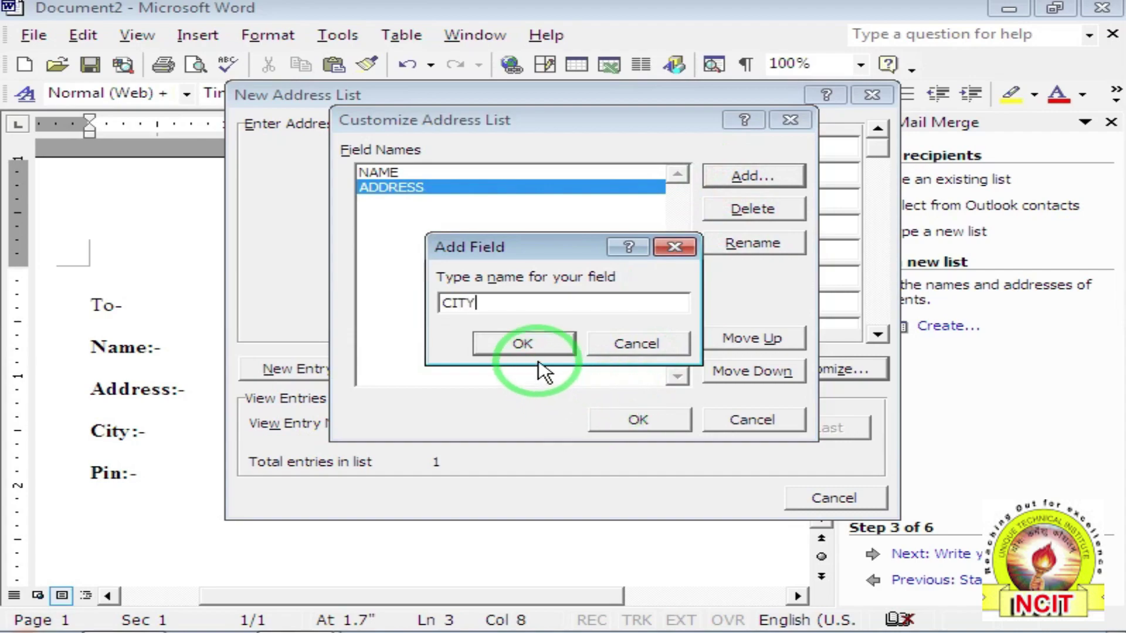
pyautogui.click(538, 350)
pyautogui.click(744, 179)
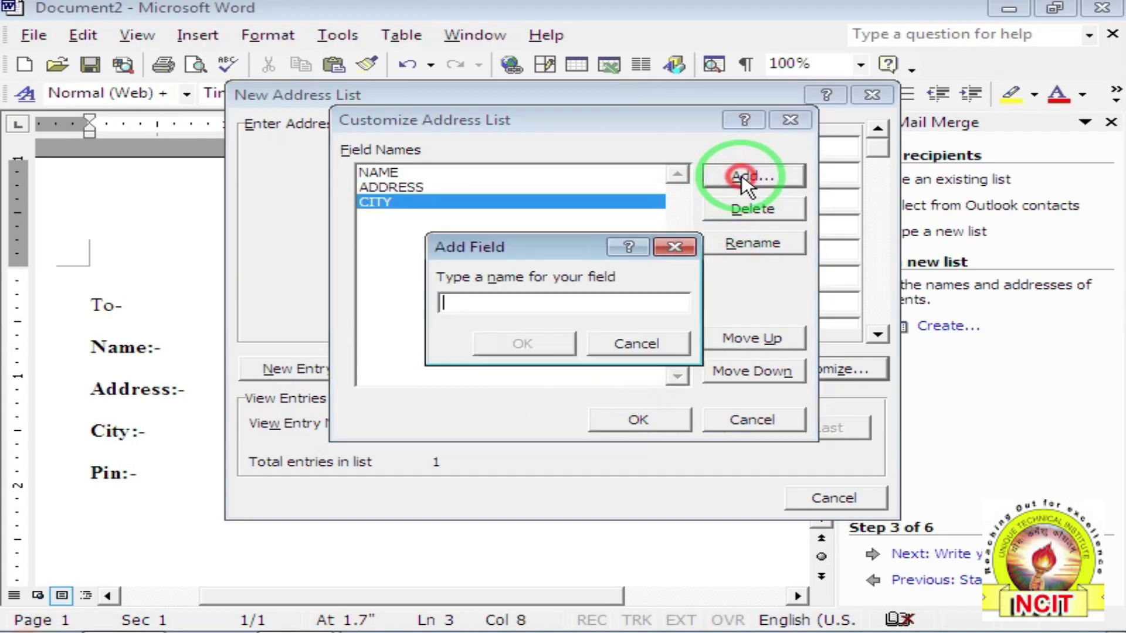
pyautogui.write('PIN')
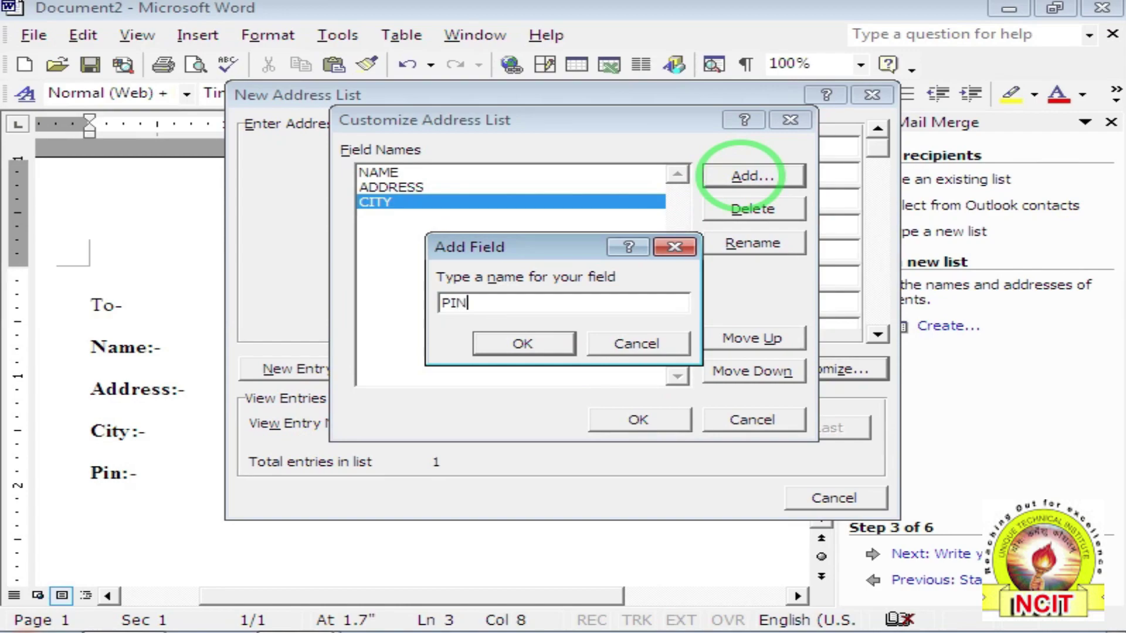
pyautogui.click(531, 350)
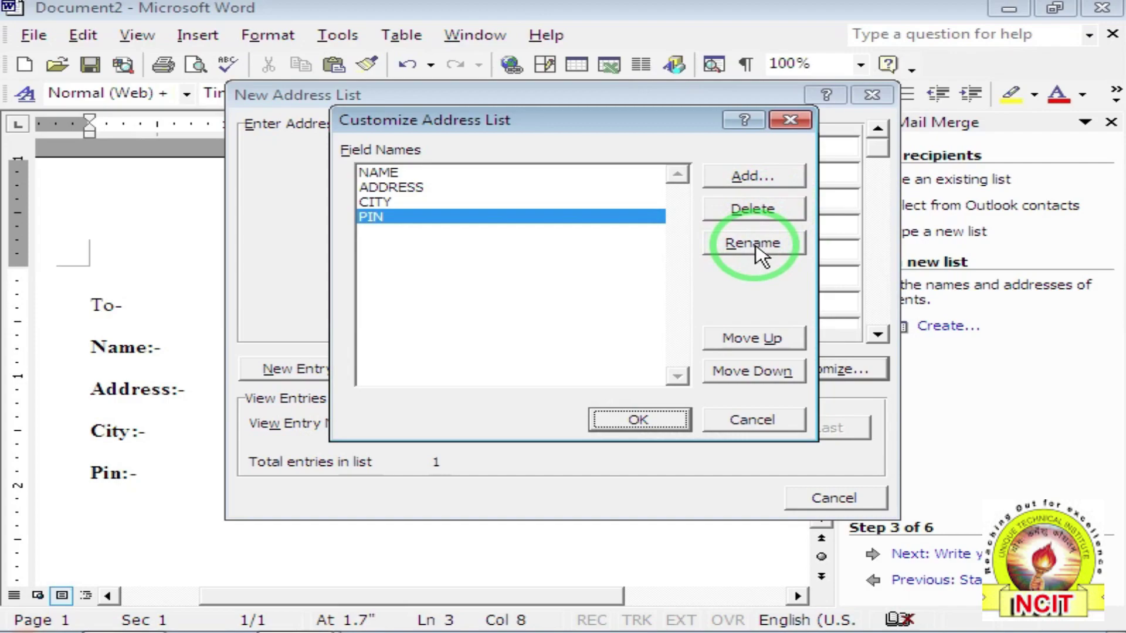
# Try Rename (cancelled), Move Down and Move Up on CITY, then accept the field list
pyautogui.click(470, 200)
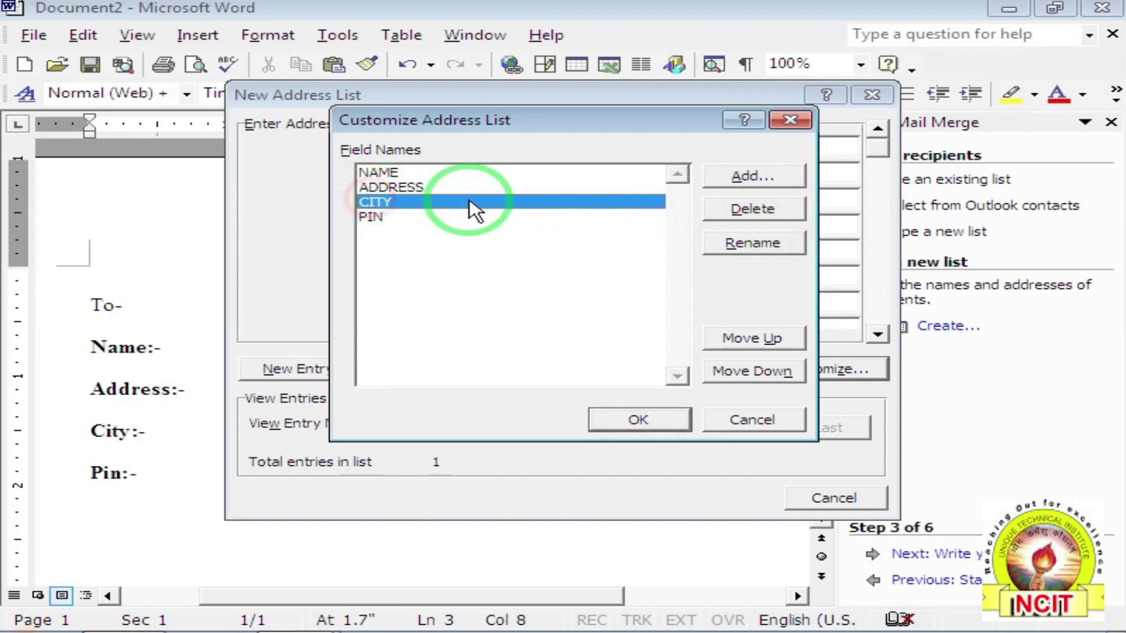
pyautogui.click(751, 242)
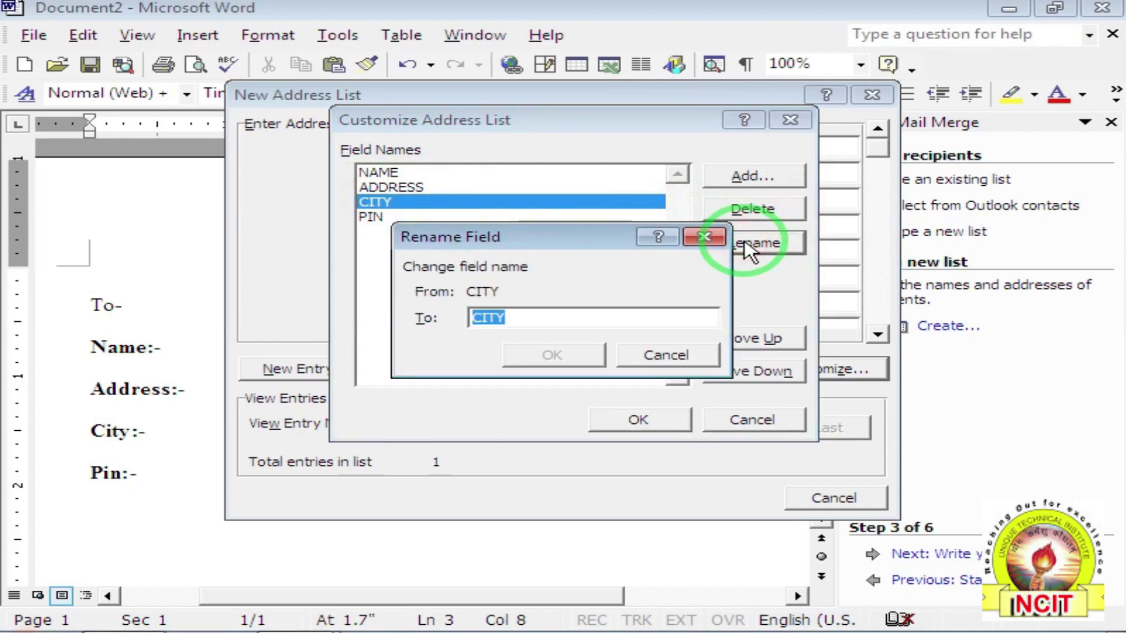
pyautogui.click(662, 354)
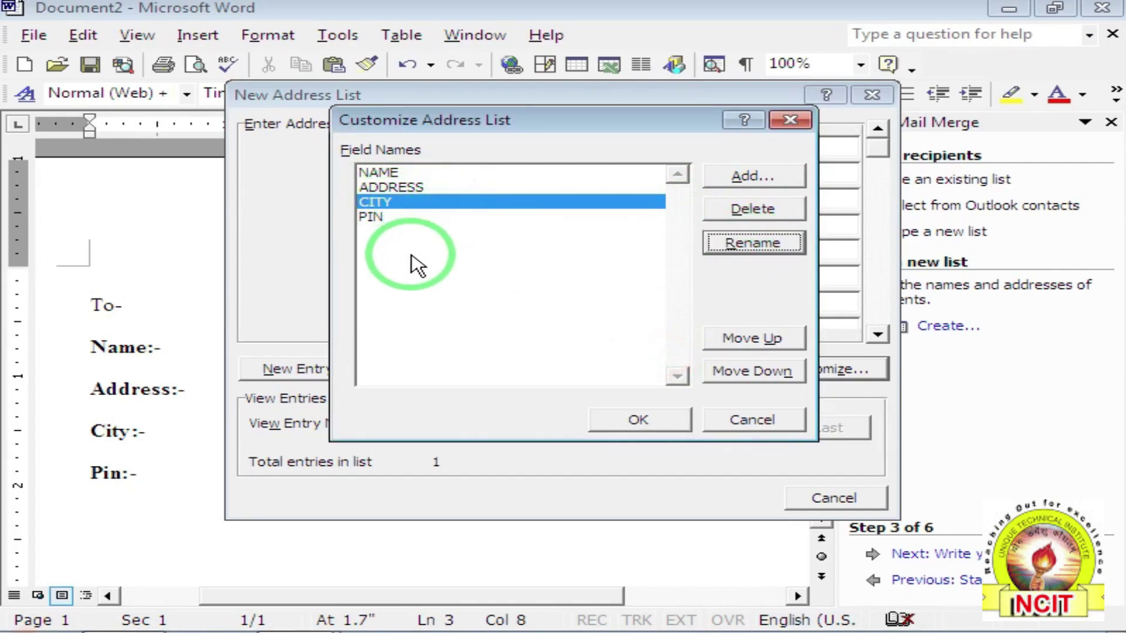
pyautogui.click(769, 370)
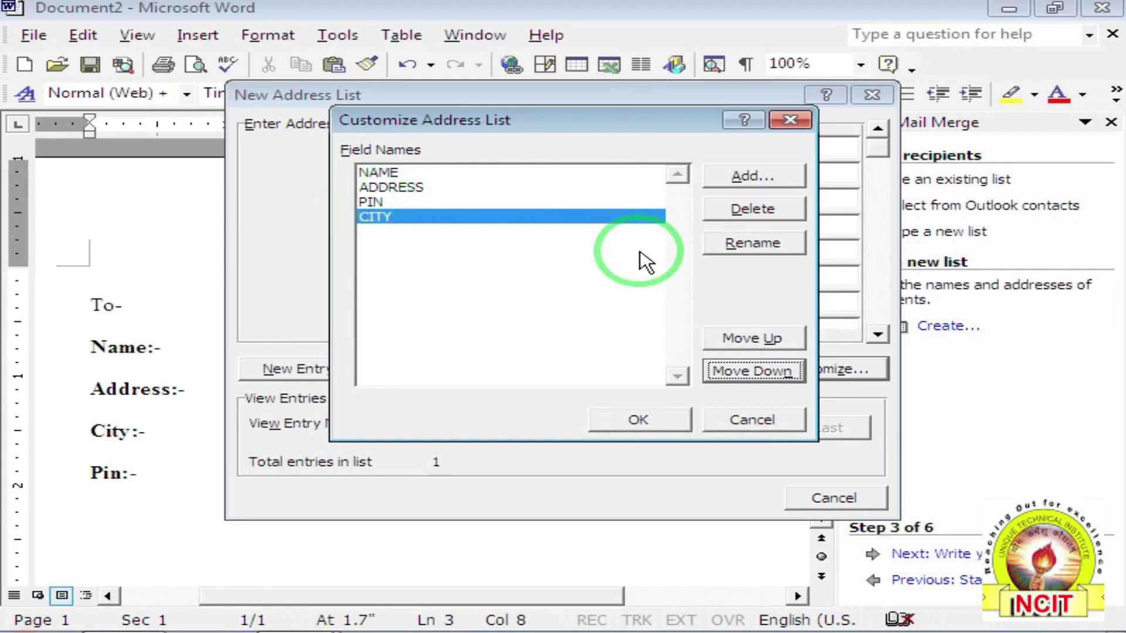
pyautogui.click(741, 339)
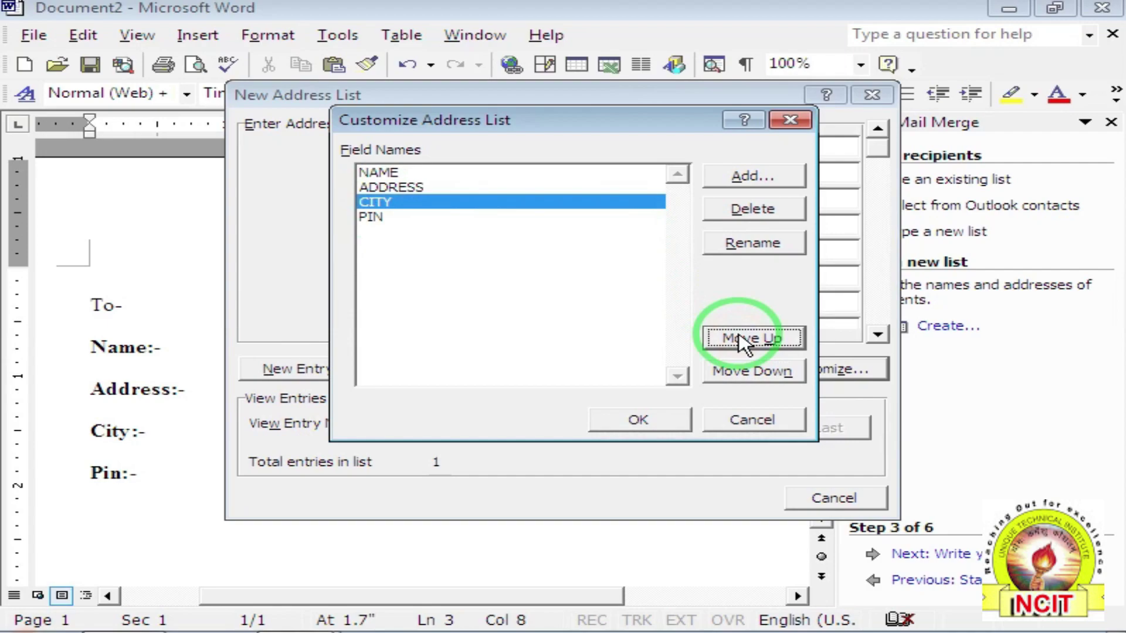
pyautogui.click(677, 422)
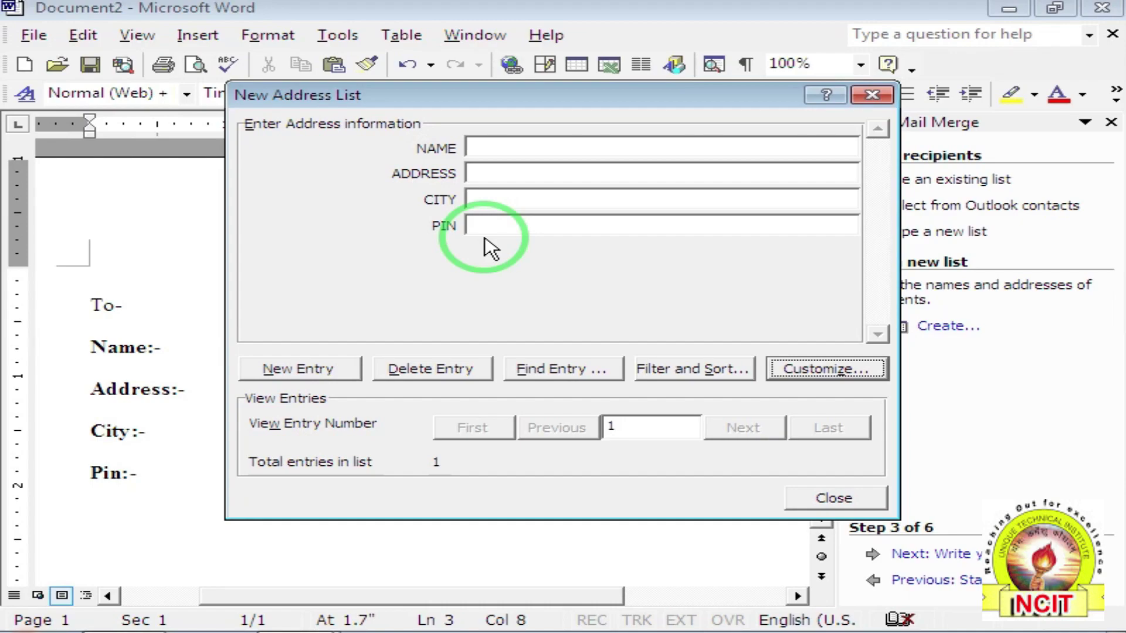
# Fill in the first recipient's name, address, city and PIN, then add a new entry
pyautogui.click(488, 150)
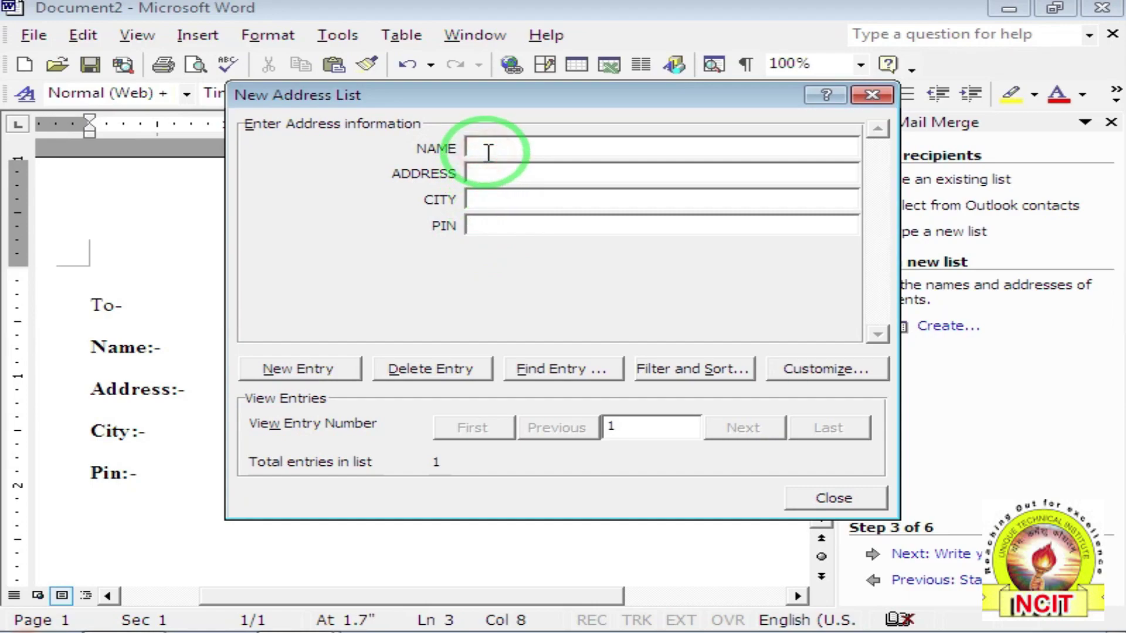
pyautogui.write('A. ')
pyautogui.write('K. SINGH')
pyautogui.click(503, 168)
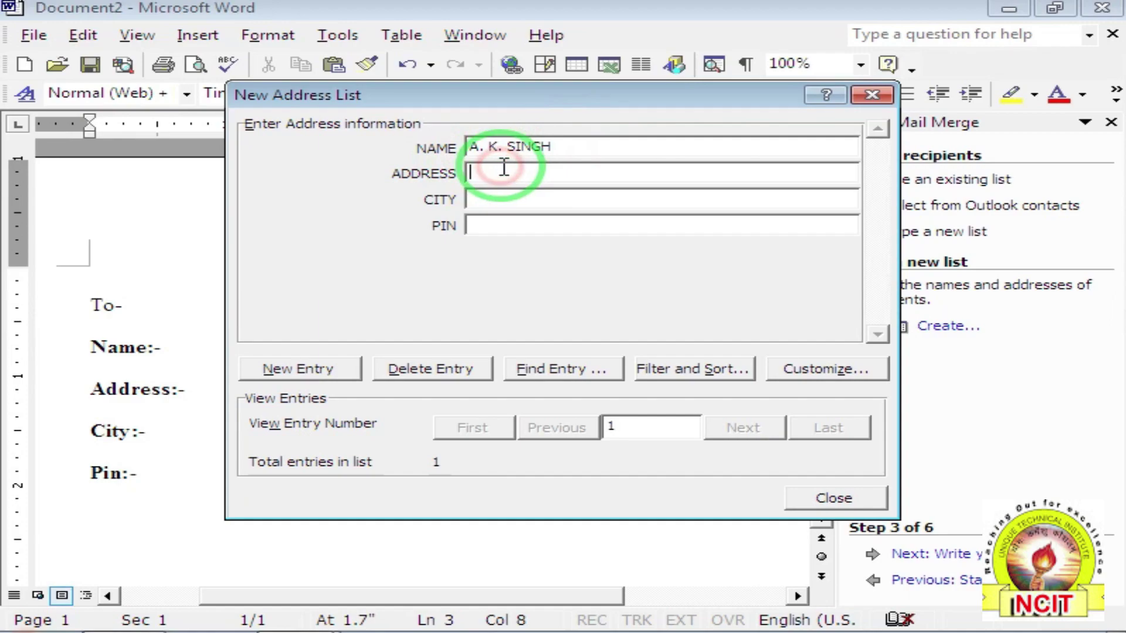
pyautogui.write('BHATPAR')
pyautogui.write(' RANI')
pyautogui.click(469, 194)
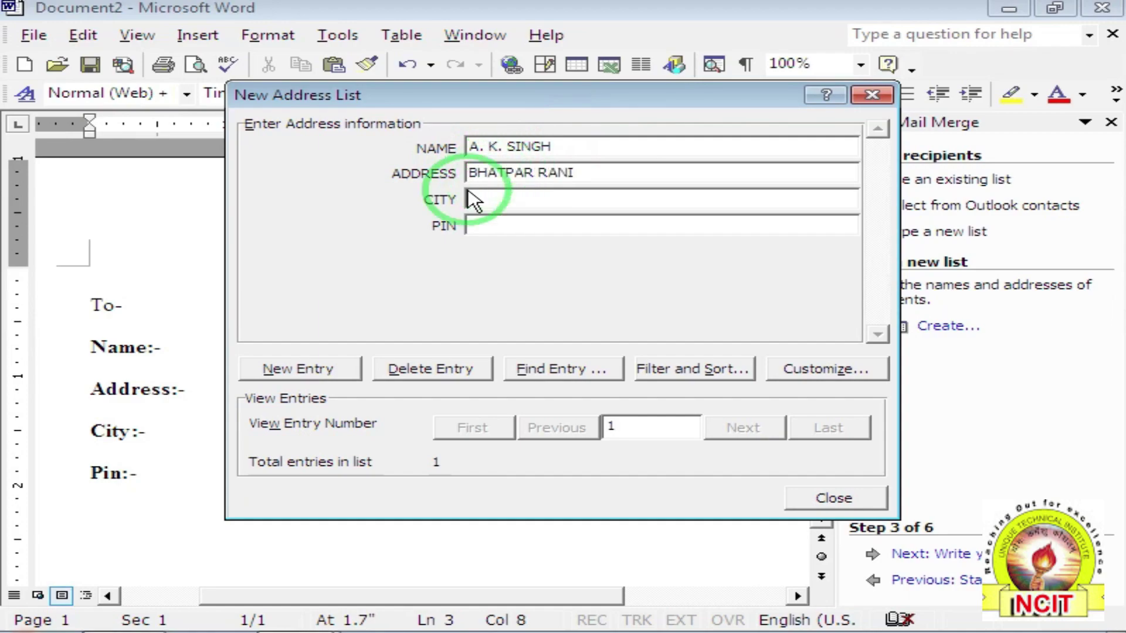
pyautogui.write('DEO')
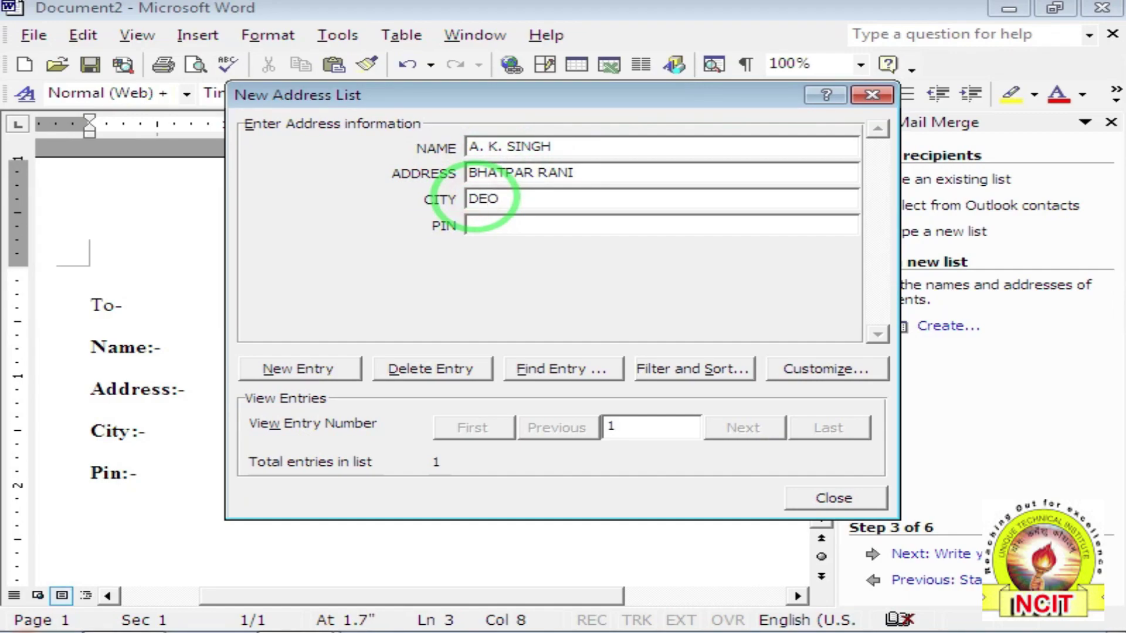
pyautogui.write('RIA')
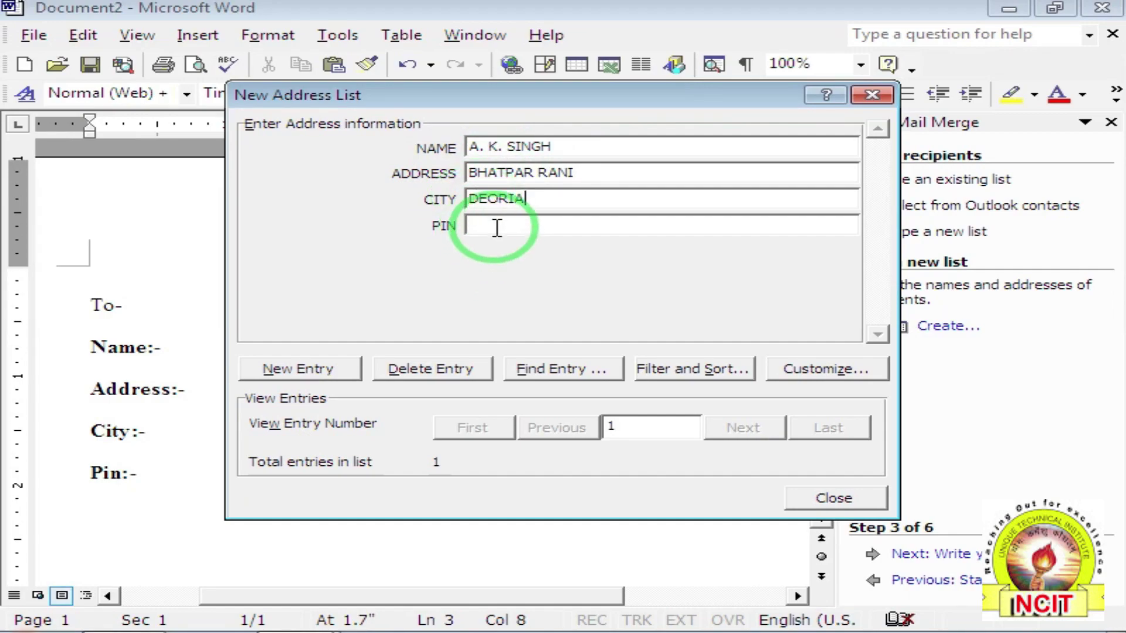
pyautogui.click(496, 228)
pyautogui.write('87')
pyautogui.write('4521')
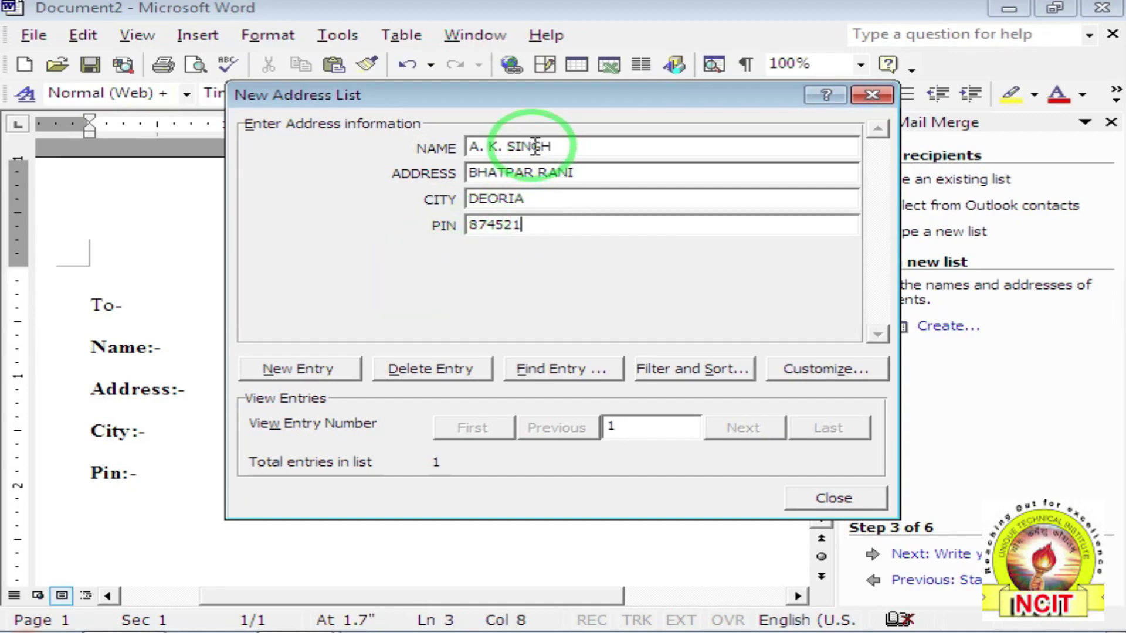
pyautogui.click(299, 376)
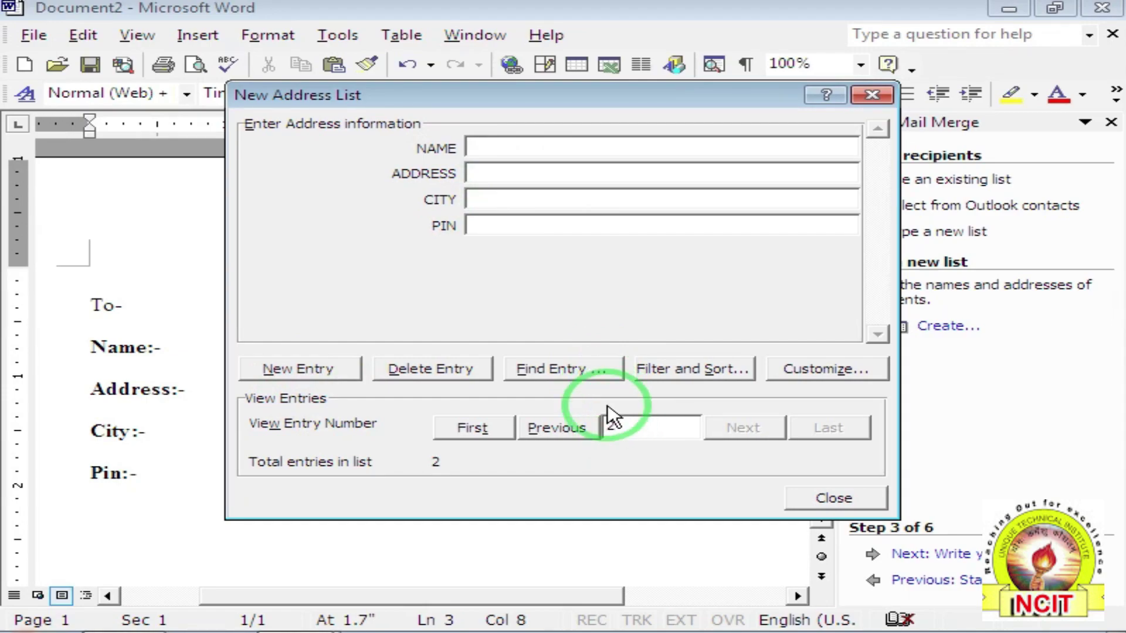
# Fill in the second recipient's name, address, city and PIN, then add another entry
pyautogui.click(507, 150)
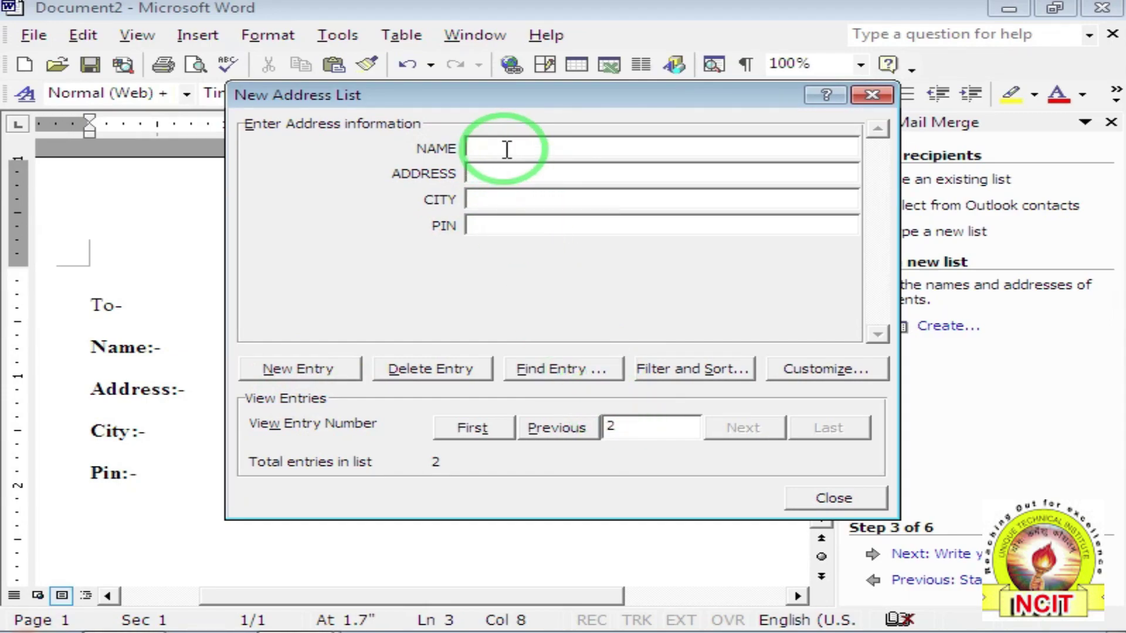
pyautogui.write('S.')
pyautogui.write(' K. SHARMA')
pyautogui.click(530, 176)
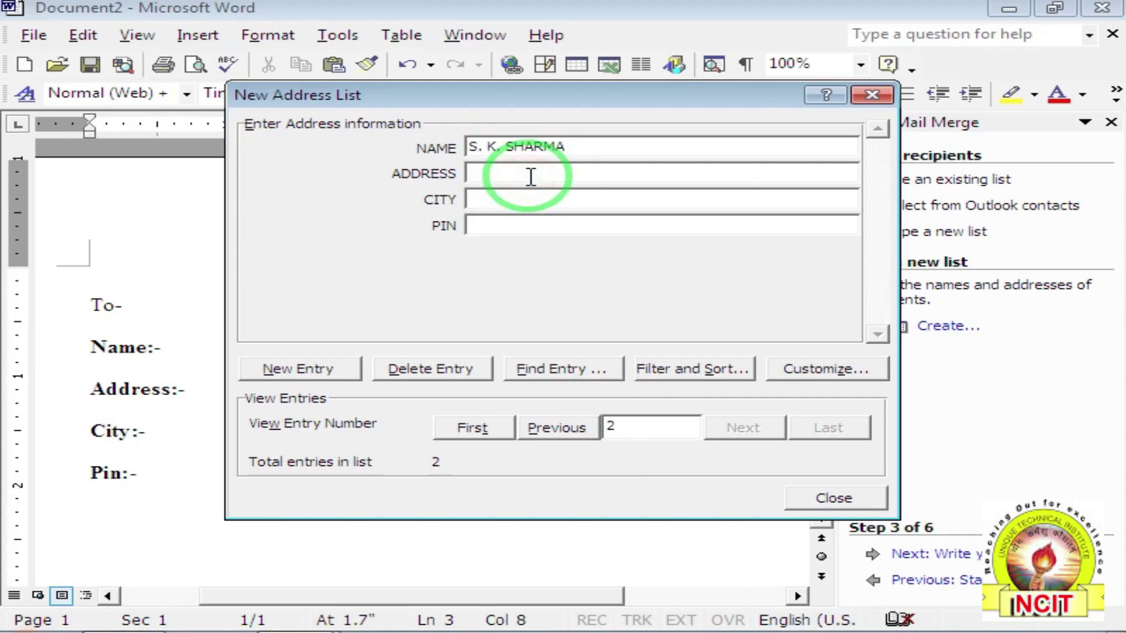
pyautogui.write('BANK')
pyautogui.write('ATA')
pyautogui.press('Tab')
pyautogui.write('DEORIA')
pyautogui.press('Tab')
pyautogui.write('475')
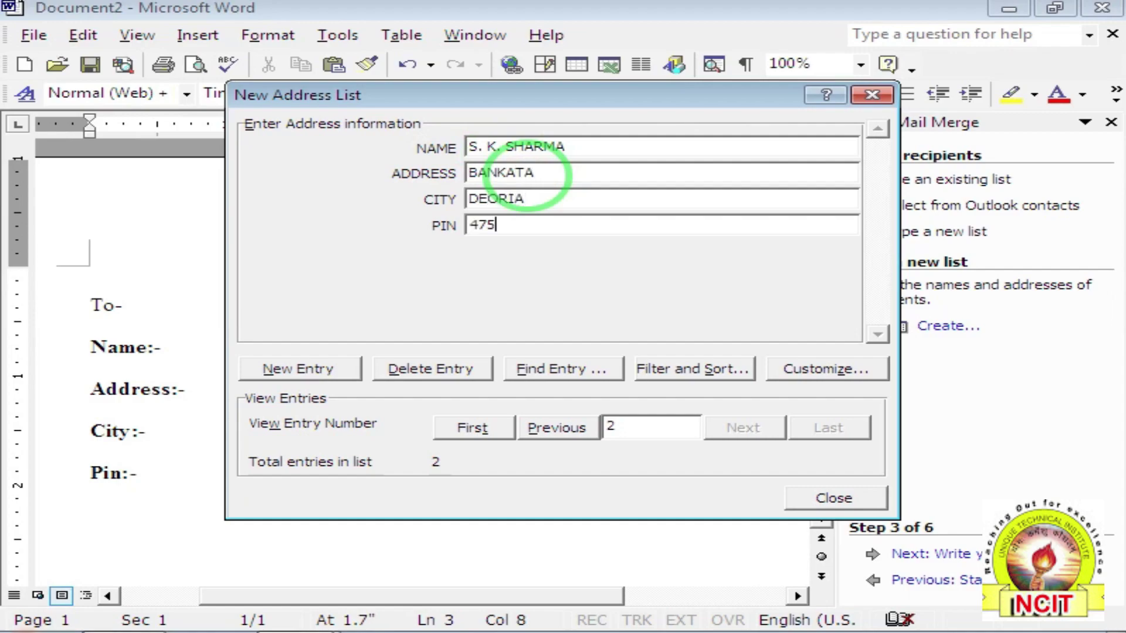
pyautogui.write('896')
pyautogui.click(341, 363)
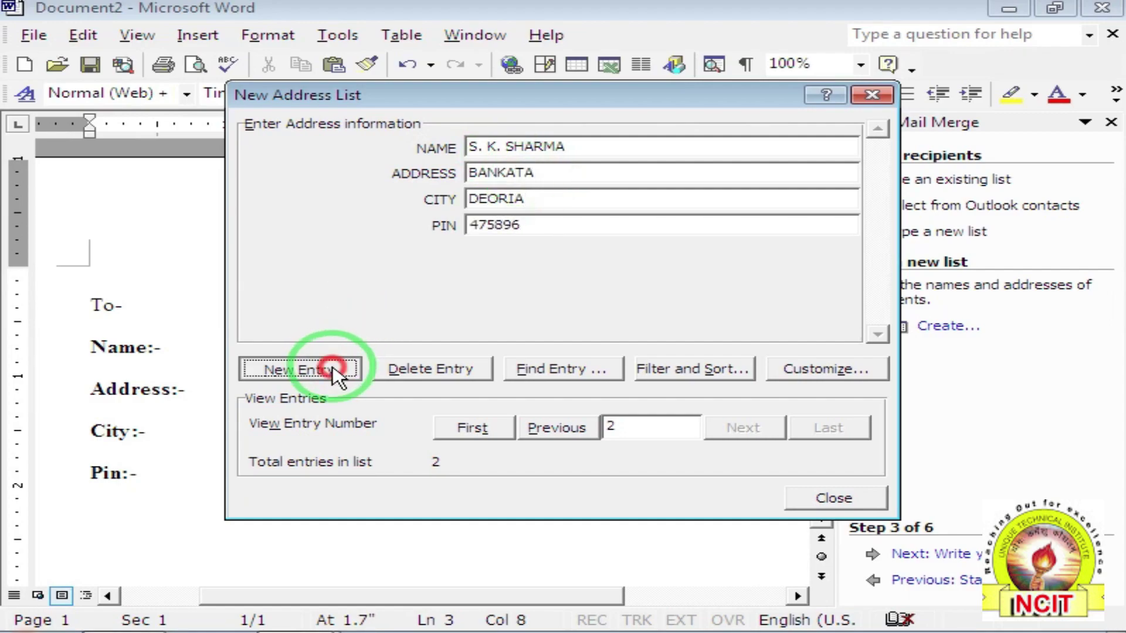
# Enter the third recipient's name, address, city and PIN, tabbing between fields
pyautogui.write('P.K. MISHRA')
pyautogui.press('Tab')
pyautogui.write('SALEMPUR')
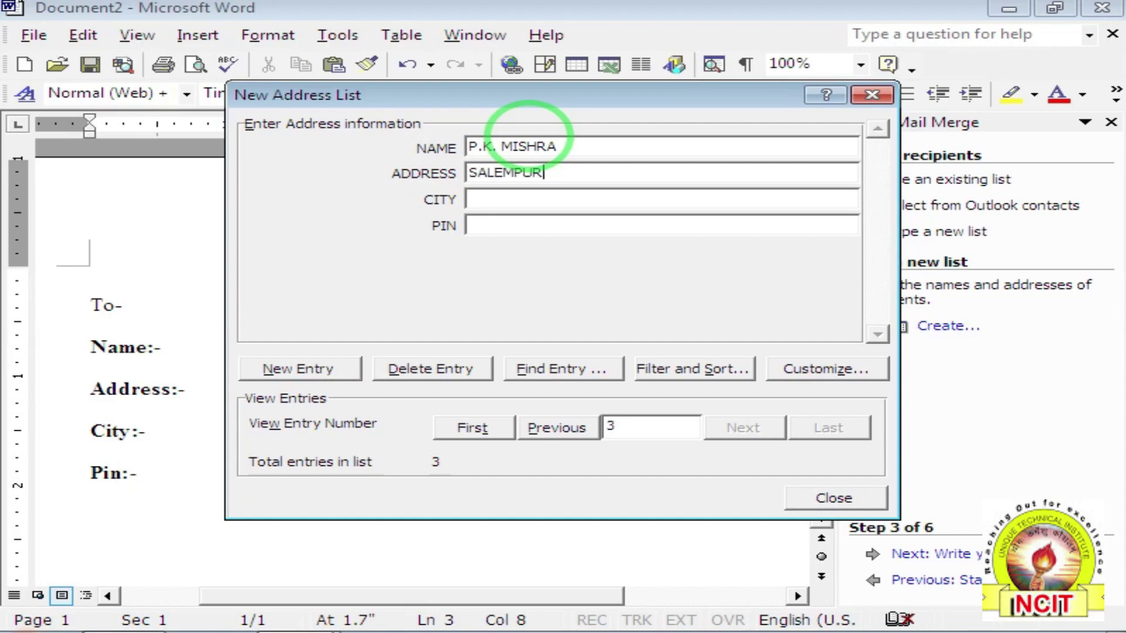
pyautogui.press('Tab')
pyautogui.write('DEORIA')
pyautogui.press('Tab')
pyautogui.write('745854')
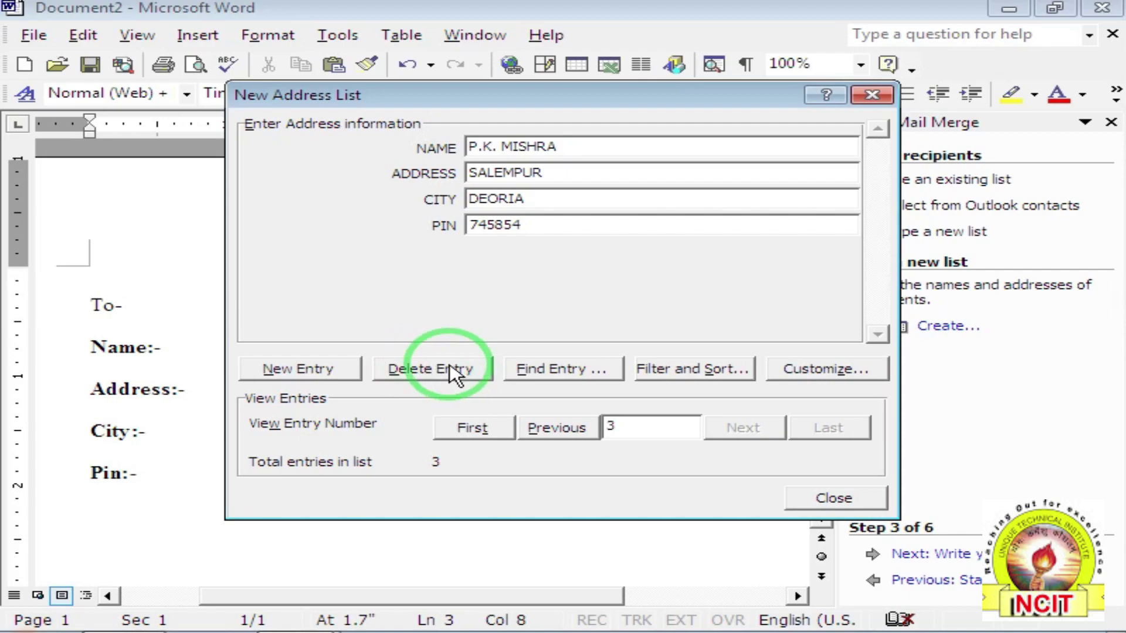
# Try Find Entry, browse entries with First, Next, Previous and Last, then close the list
pyautogui.click(547, 382)
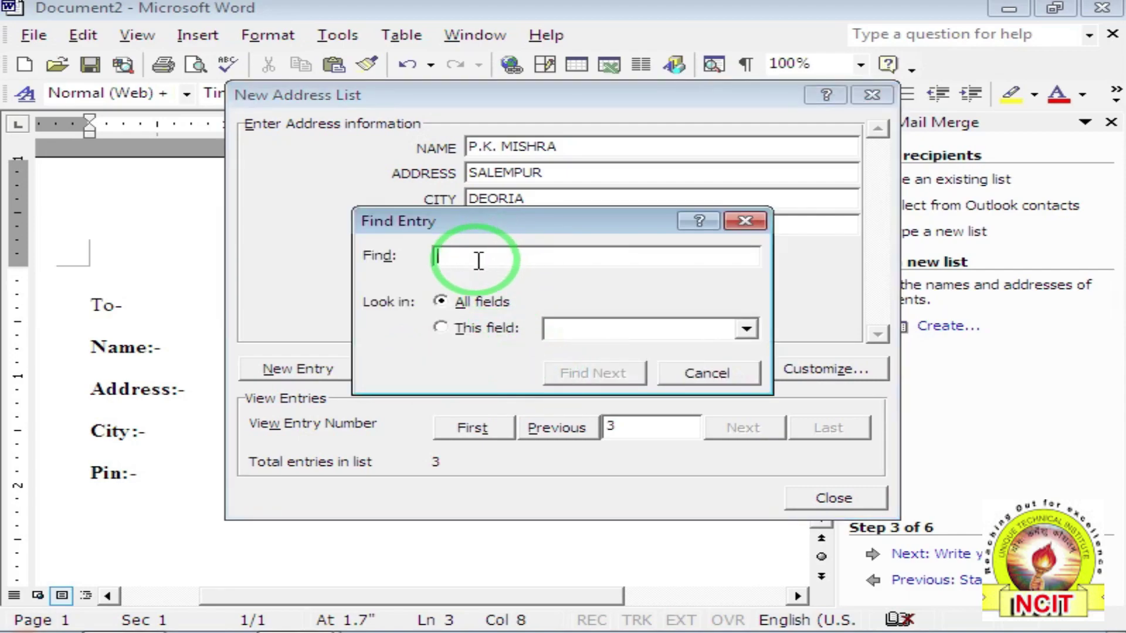
pyautogui.click(698, 372)
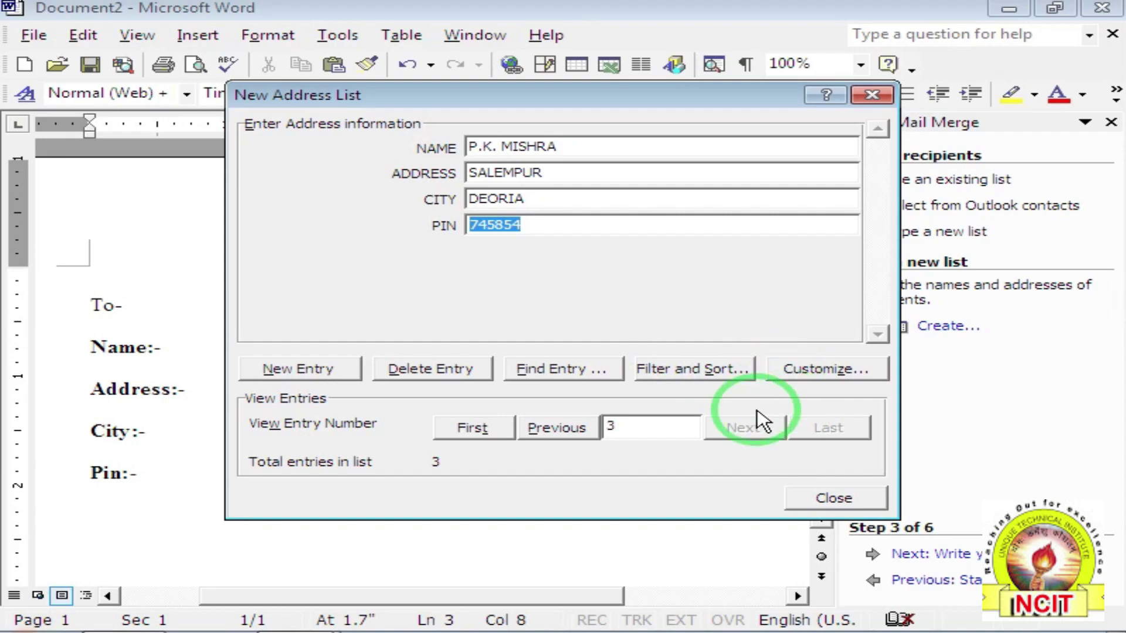
pyautogui.click(480, 441)
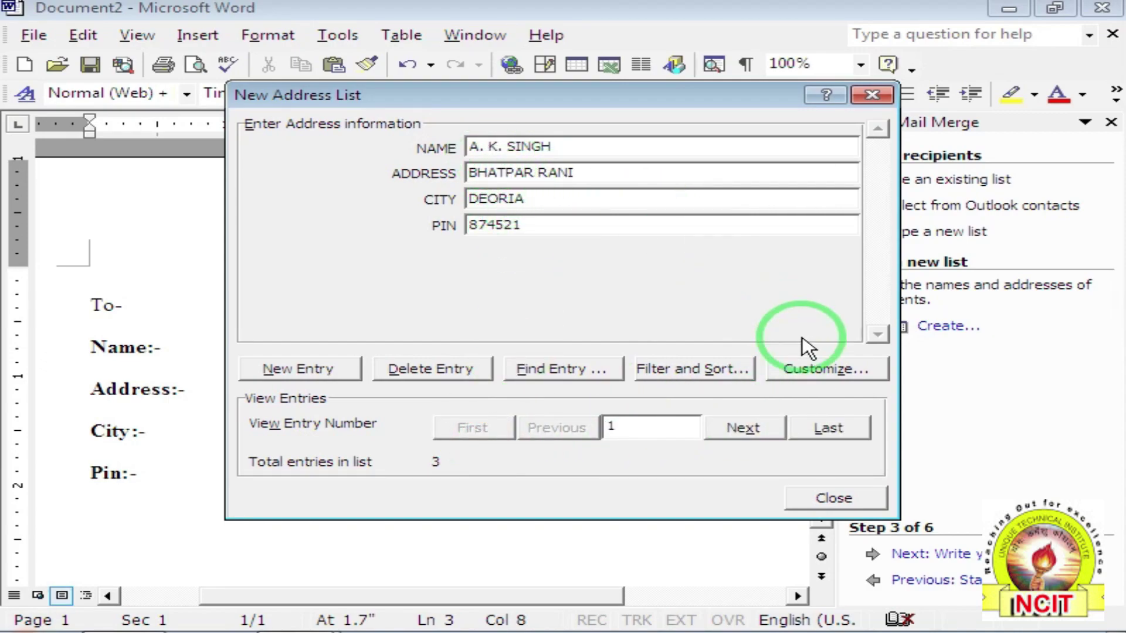
pyautogui.click(753, 440)
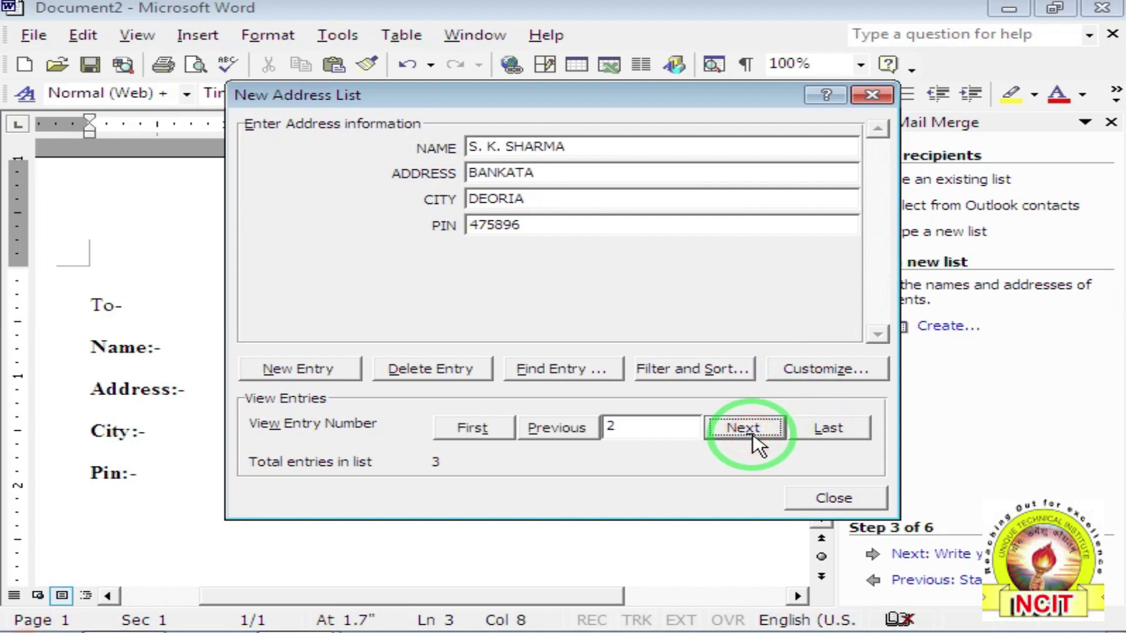
pyautogui.click(564, 433)
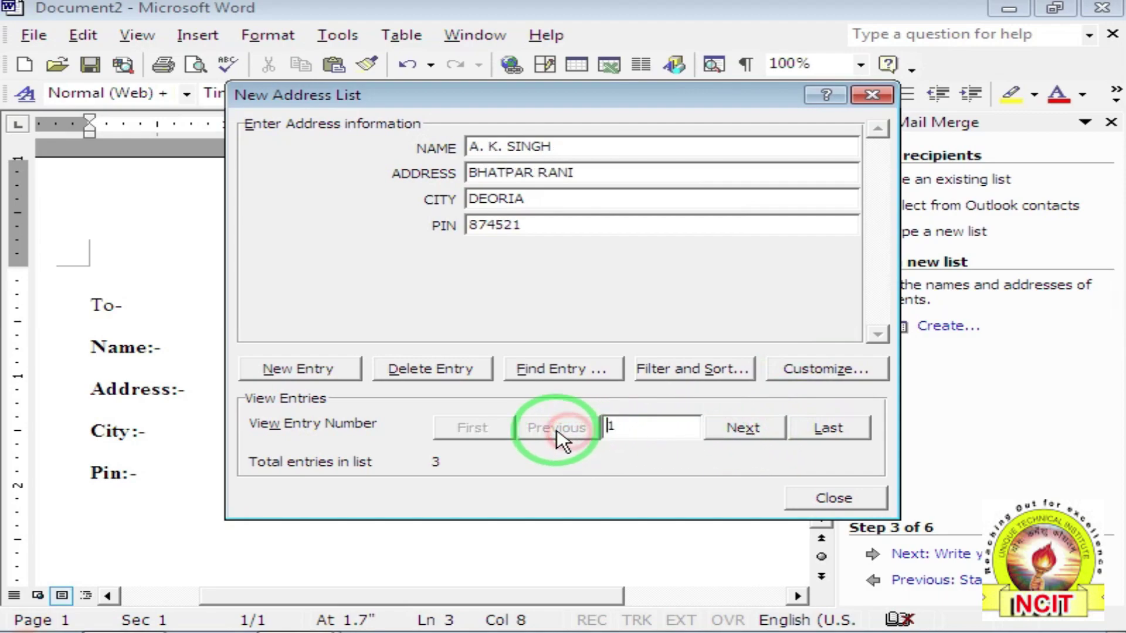
pyautogui.click(829, 428)
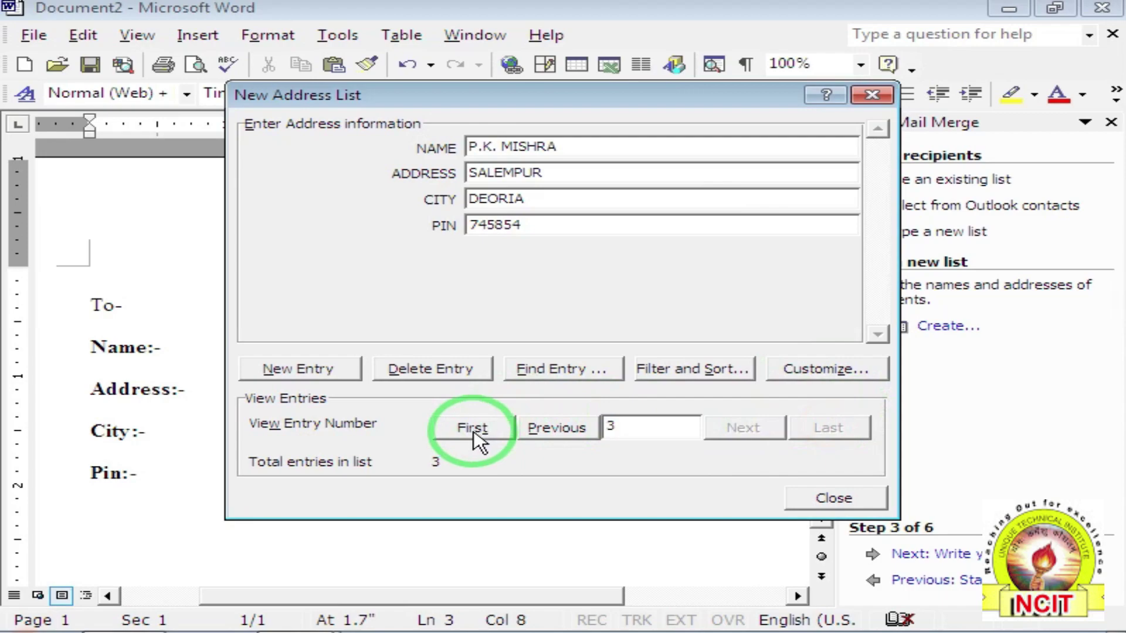
pyautogui.click(472, 432)
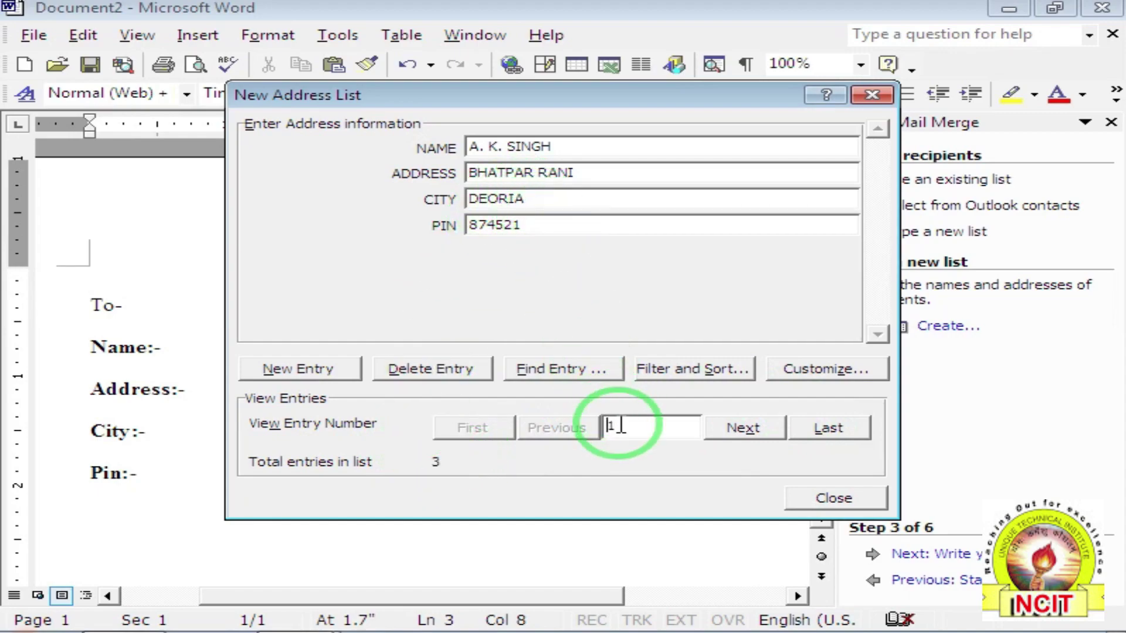
pyautogui.click(850, 502)
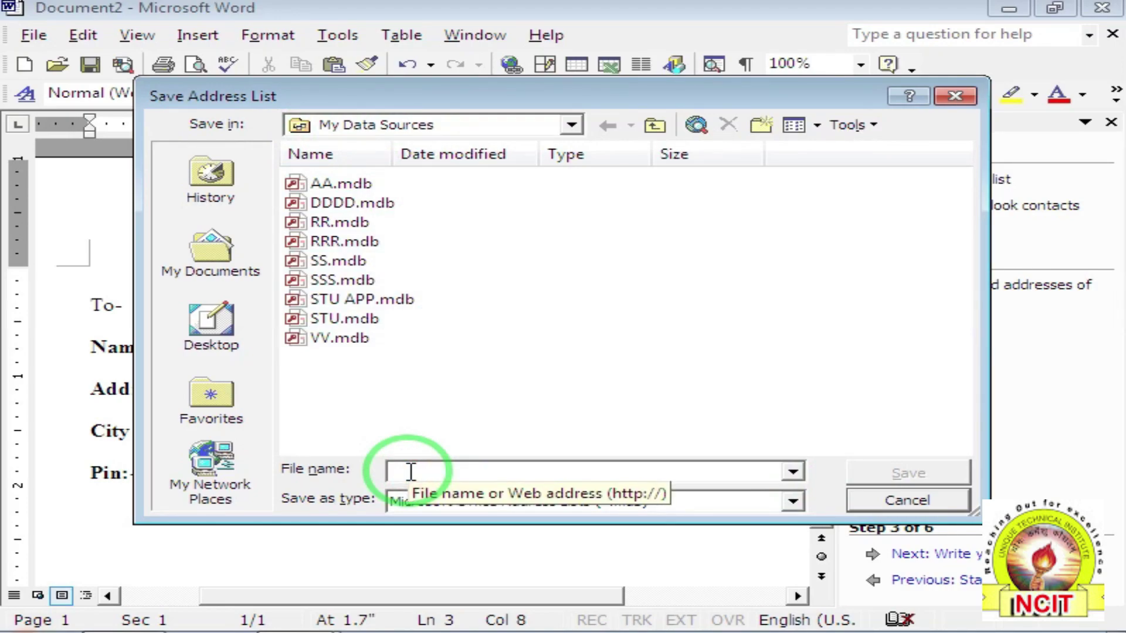
# Save the new address list under the file name INV
pyautogui.write('INV')
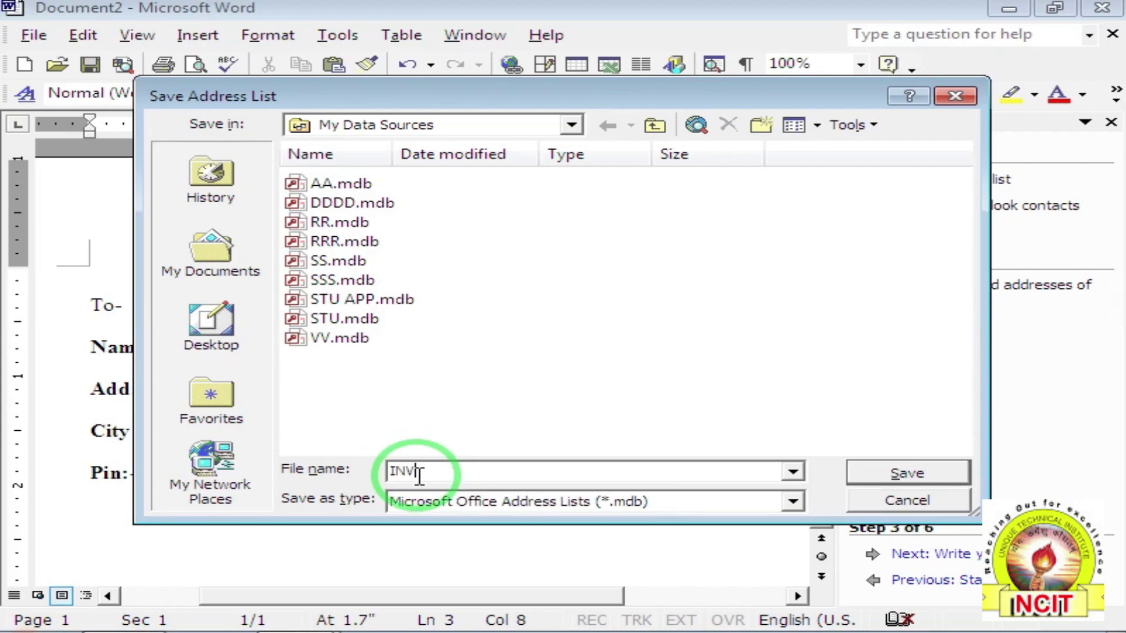
pyautogui.click(880, 474)
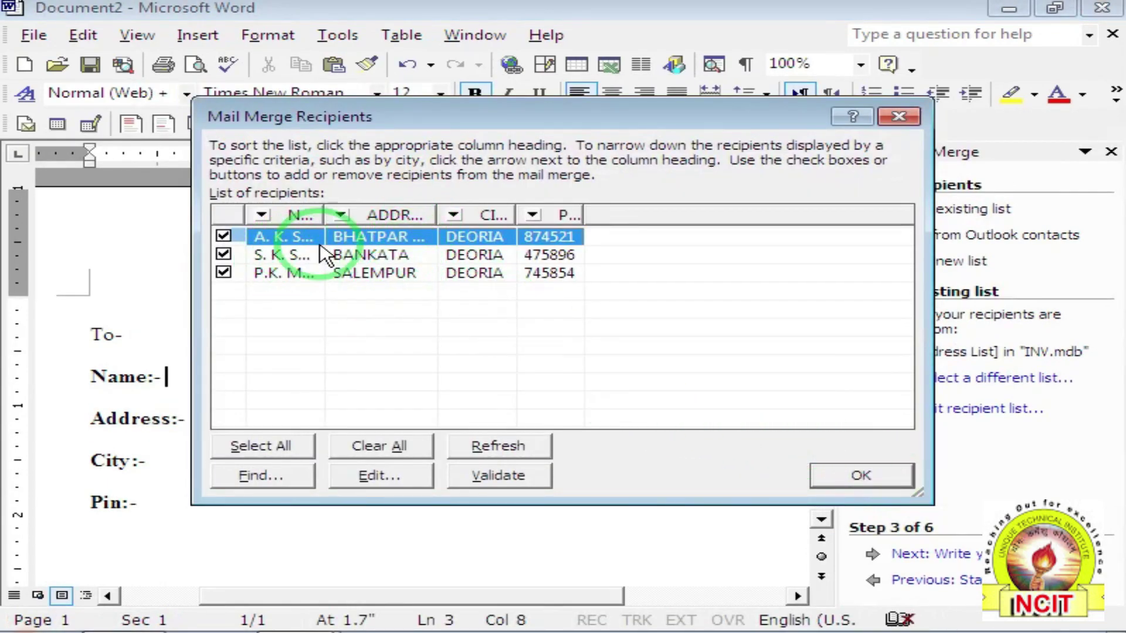
# Accept the recipient list, float the Mail Merge toolbar over the page, and place the caret after Name:-
pyautogui.click(861, 475)
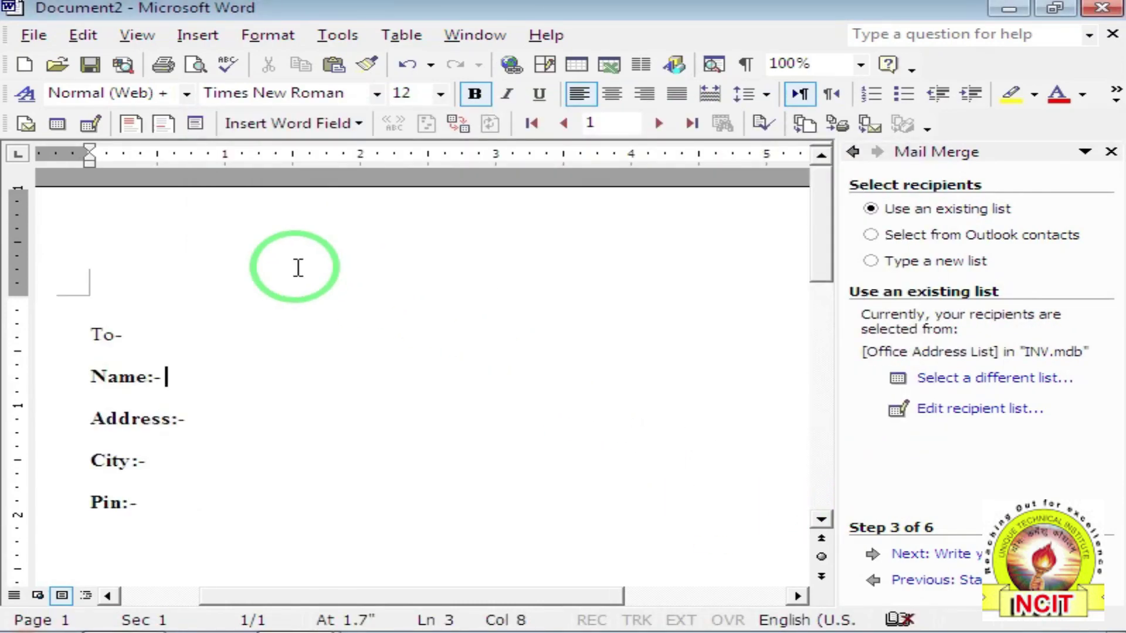
pyautogui.moveTo(7, 124); pyautogui.dragTo(60, 187)
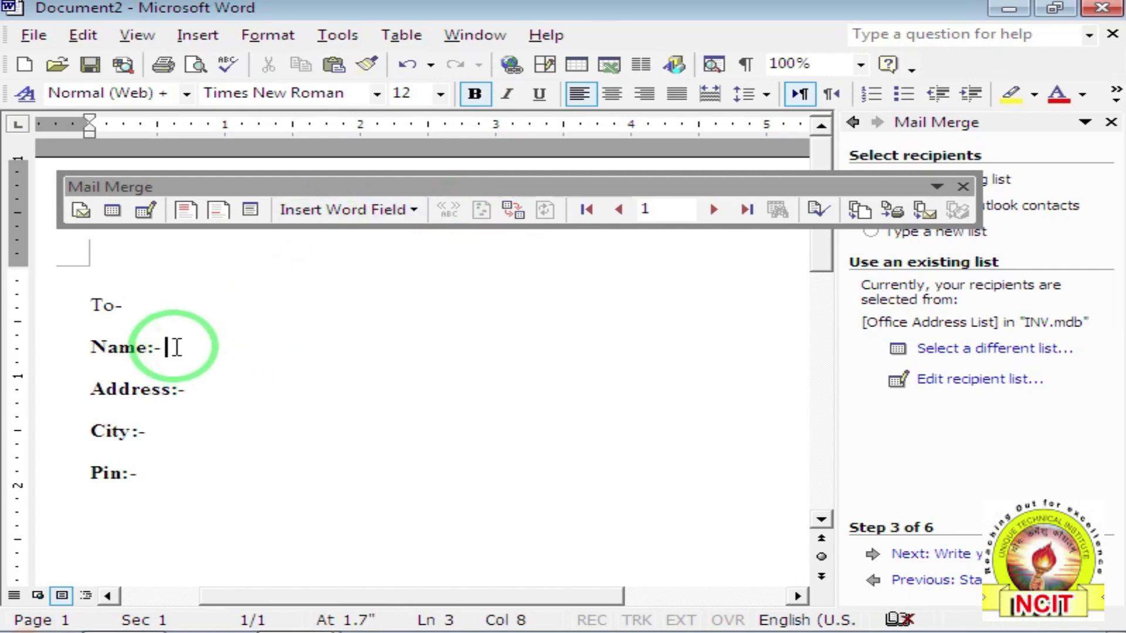
pyautogui.click(191, 388)
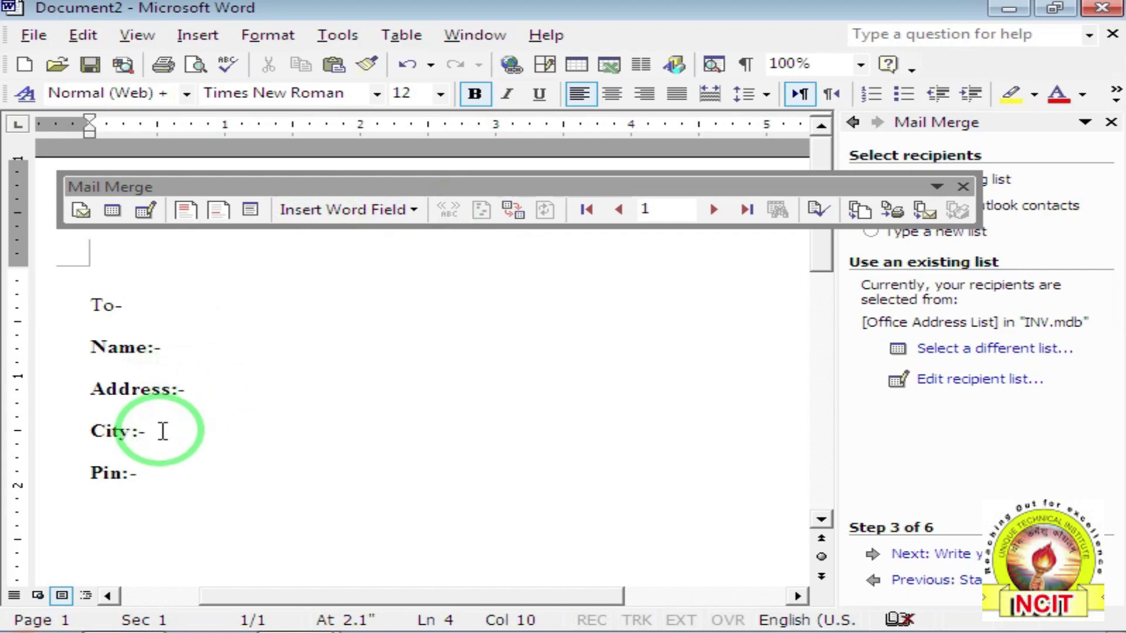
pyautogui.click(167, 347)
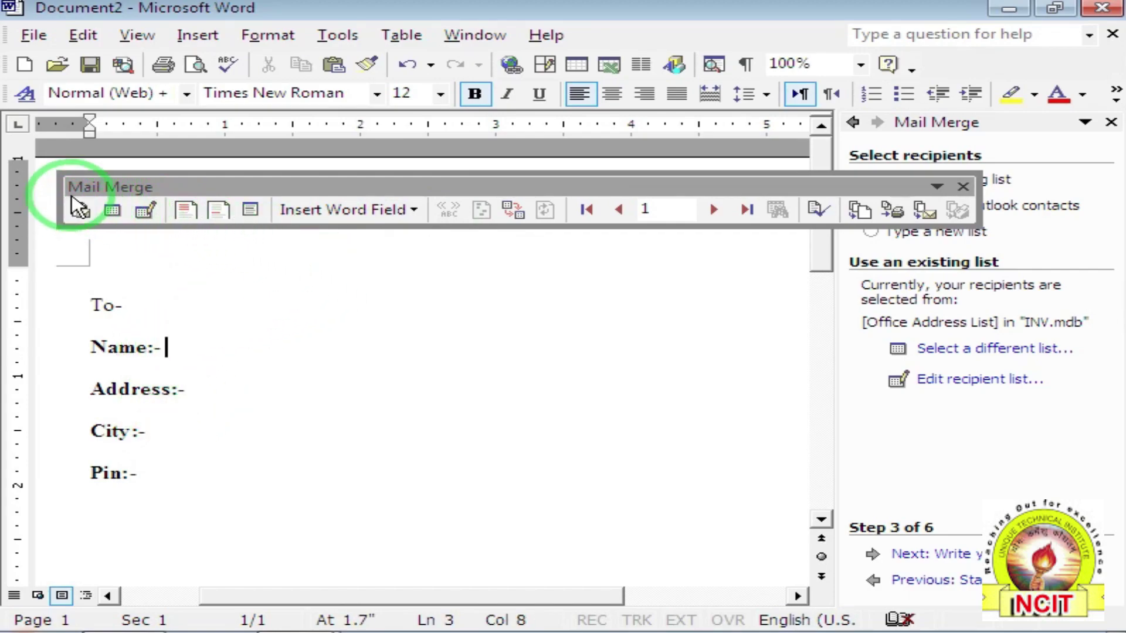
# Insert the «NAME» and «ADDRESS» merge fields after the Name:- and Address:- labels
pyautogui.click(249, 210)
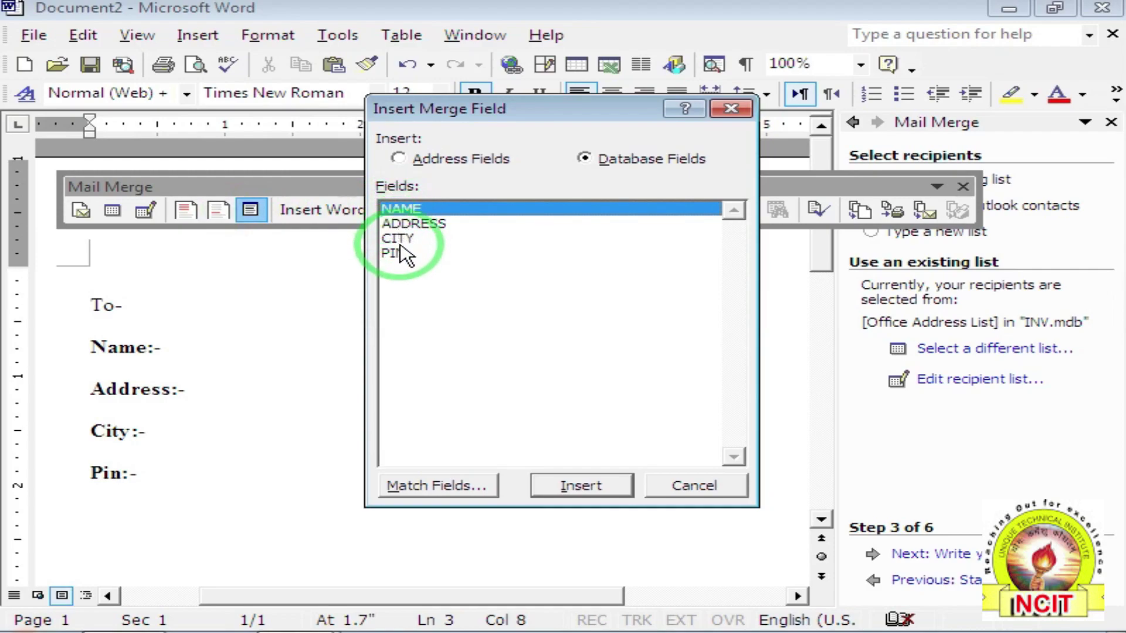
pyautogui.click(594, 490)
pyautogui.click(686, 487)
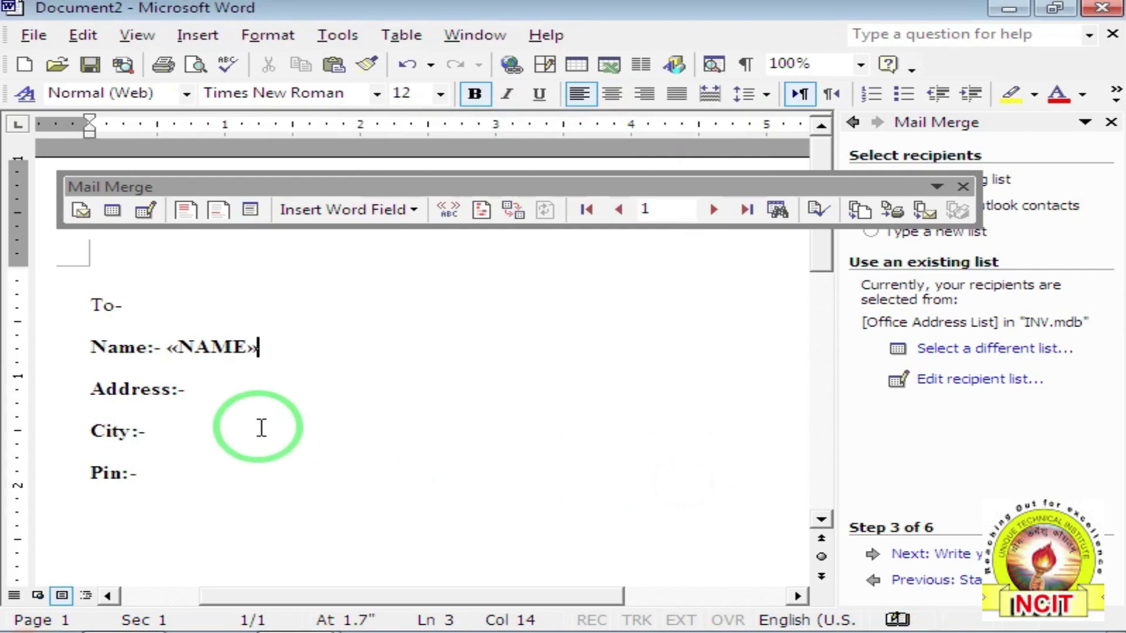
pyautogui.click(194, 390)
pyautogui.click(255, 207)
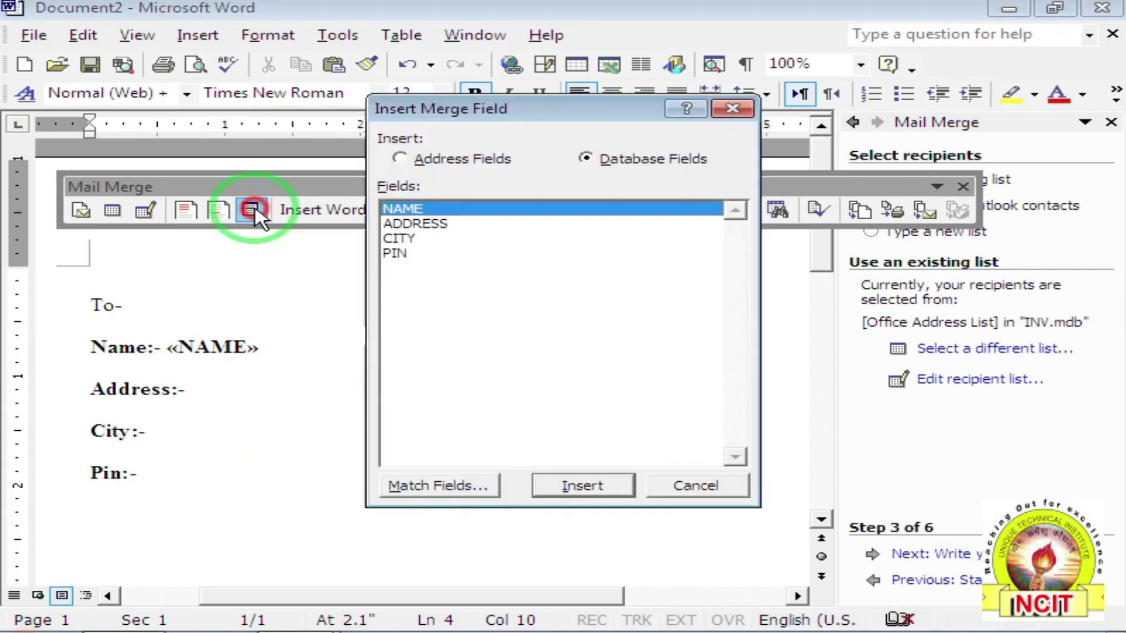
pyautogui.click(411, 224)
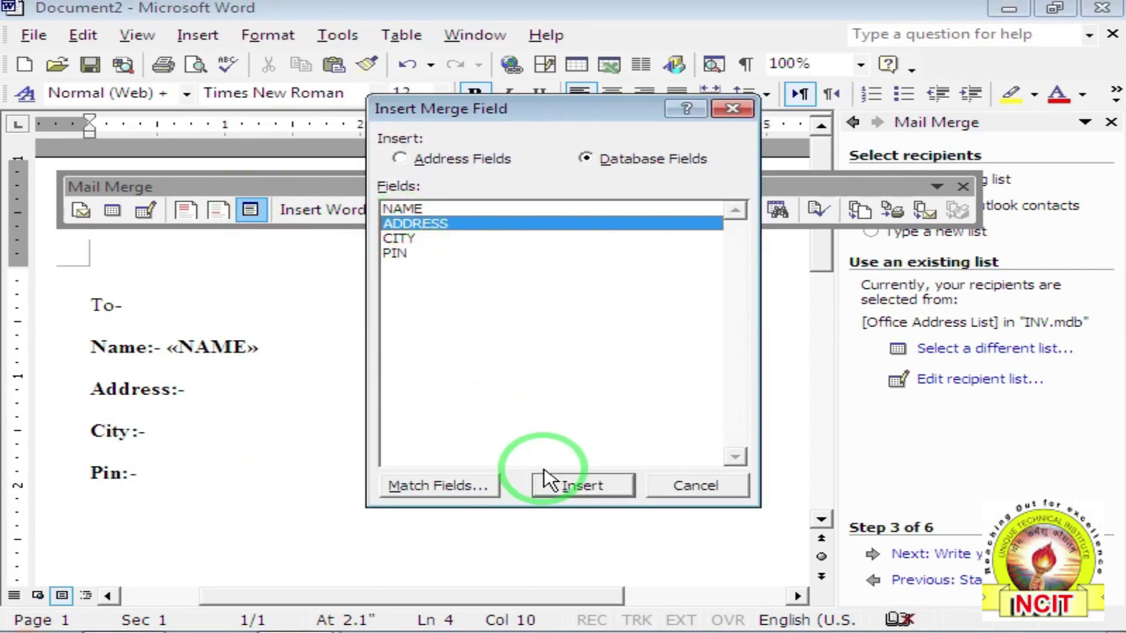
pyautogui.click(581, 486)
pyautogui.click(700, 488)
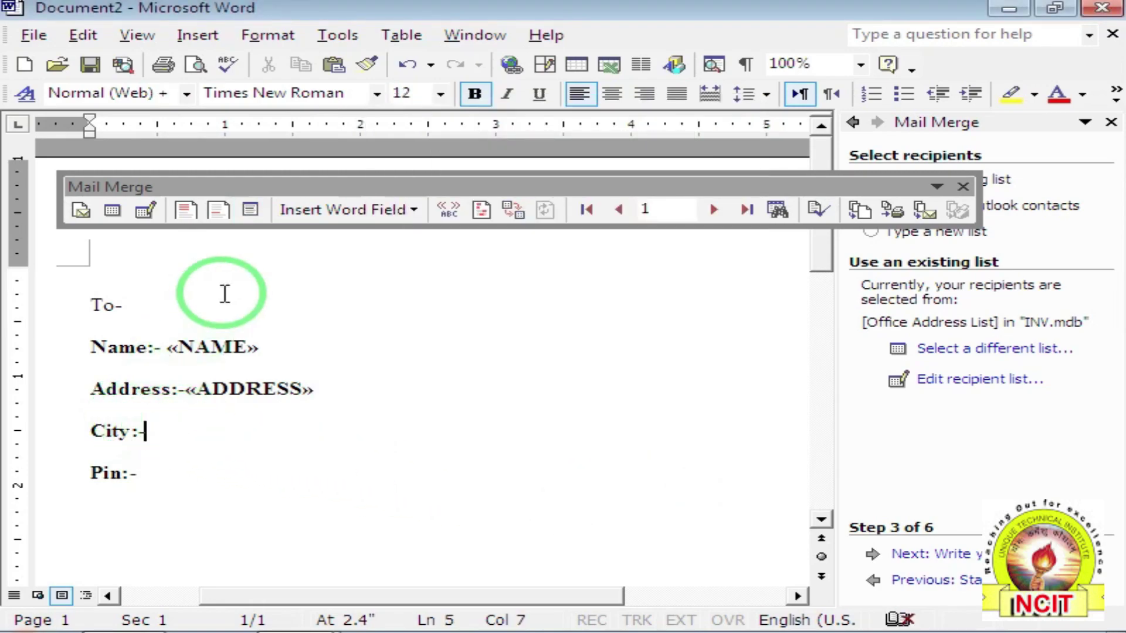
# Insert the «CITY» and «PIN» merge fields after the City:- and Pin:- labels
pyautogui.click(249, 220)
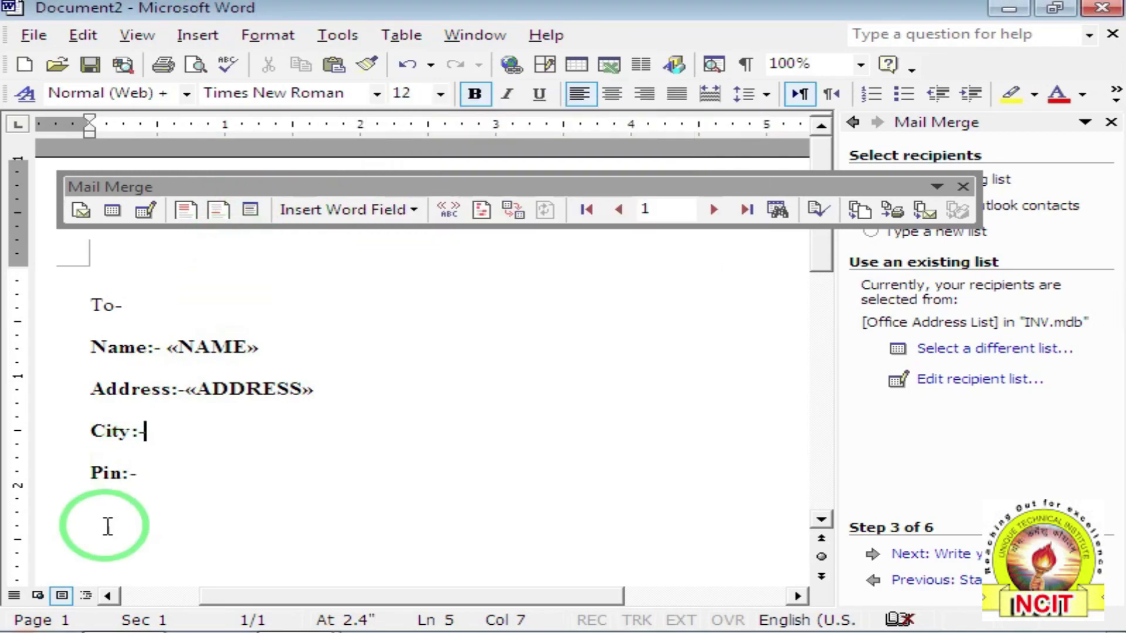
pyautogui.click(250, 210)
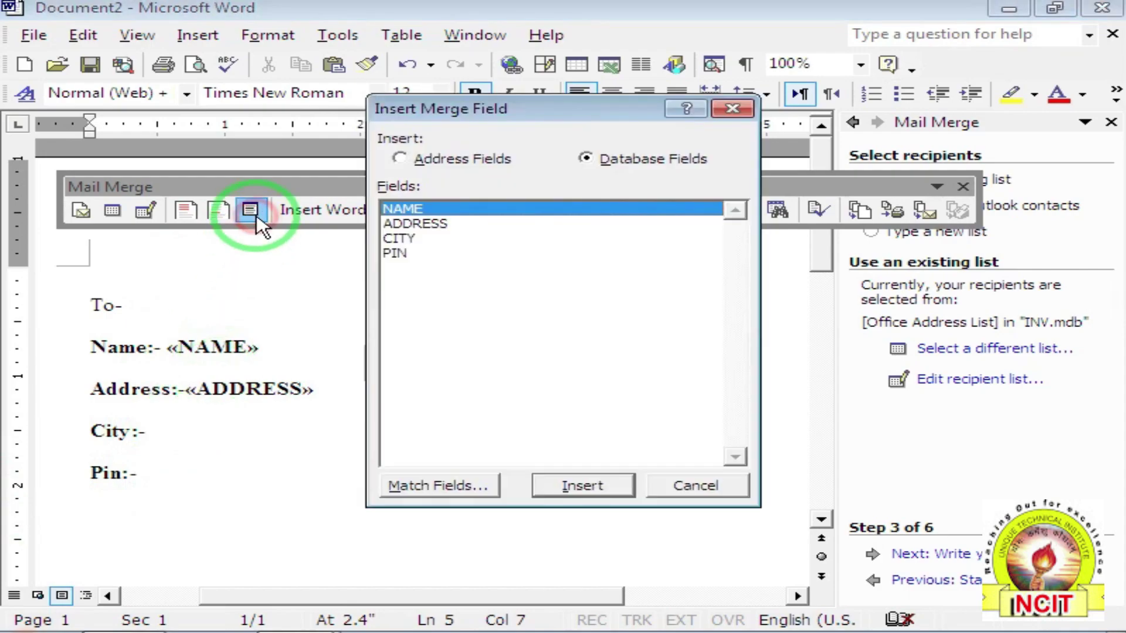
pyautogui.click(399, 238)
pyautogui.click(582, 486)
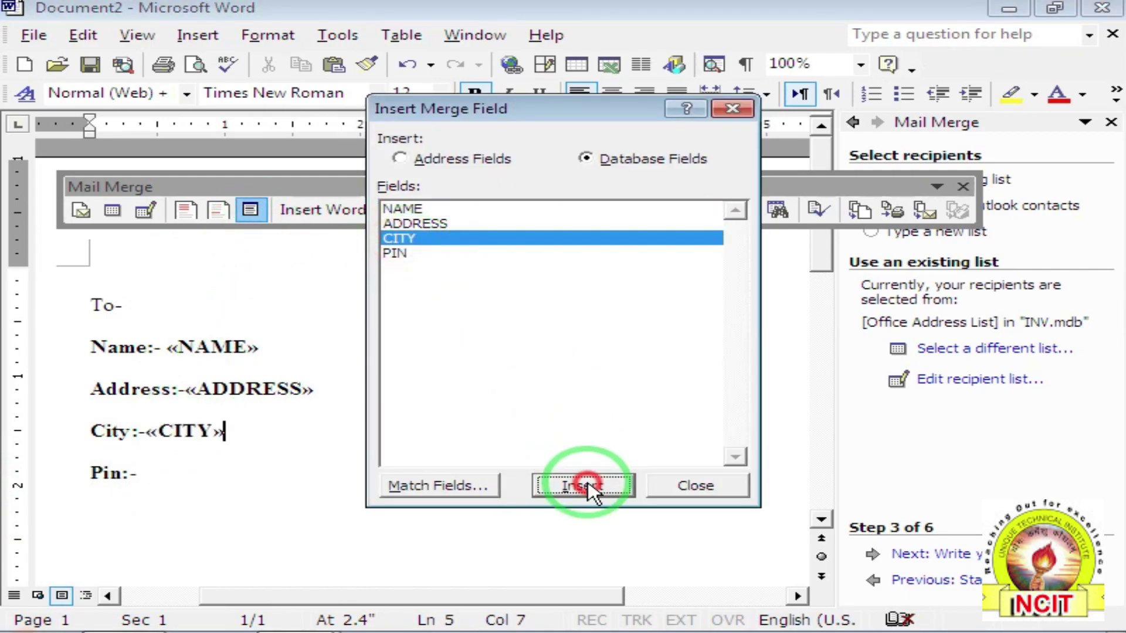
pyautogui.click(686, 486)
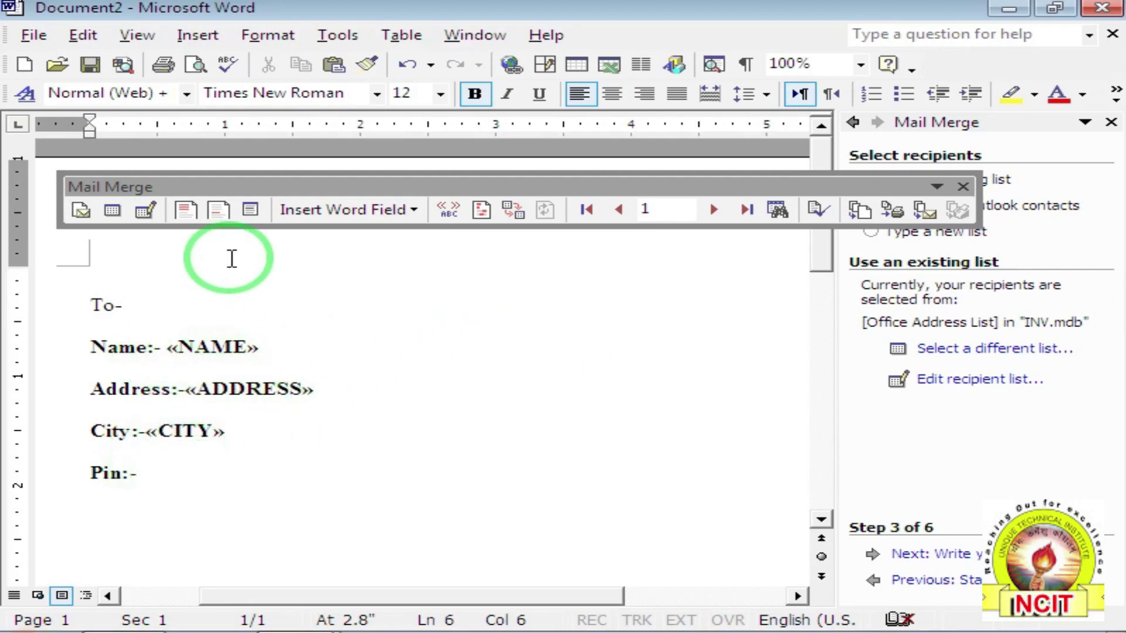
pyautogui.click(251, 210)
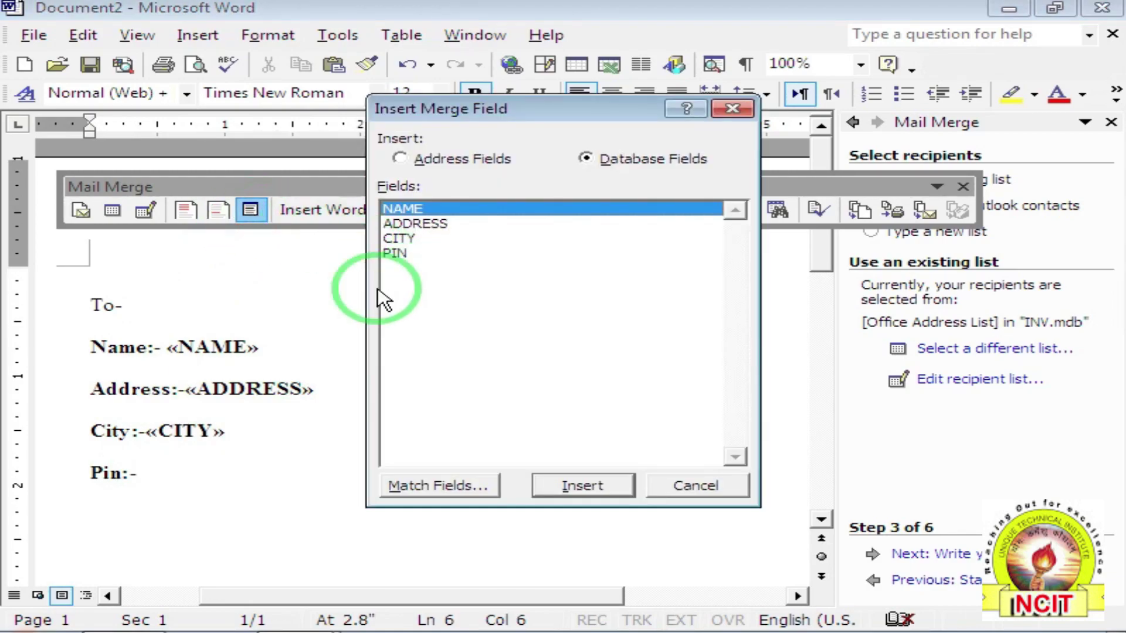
pyautogui.click(393, 253)
pyautogui.doubleClick(392, 254)
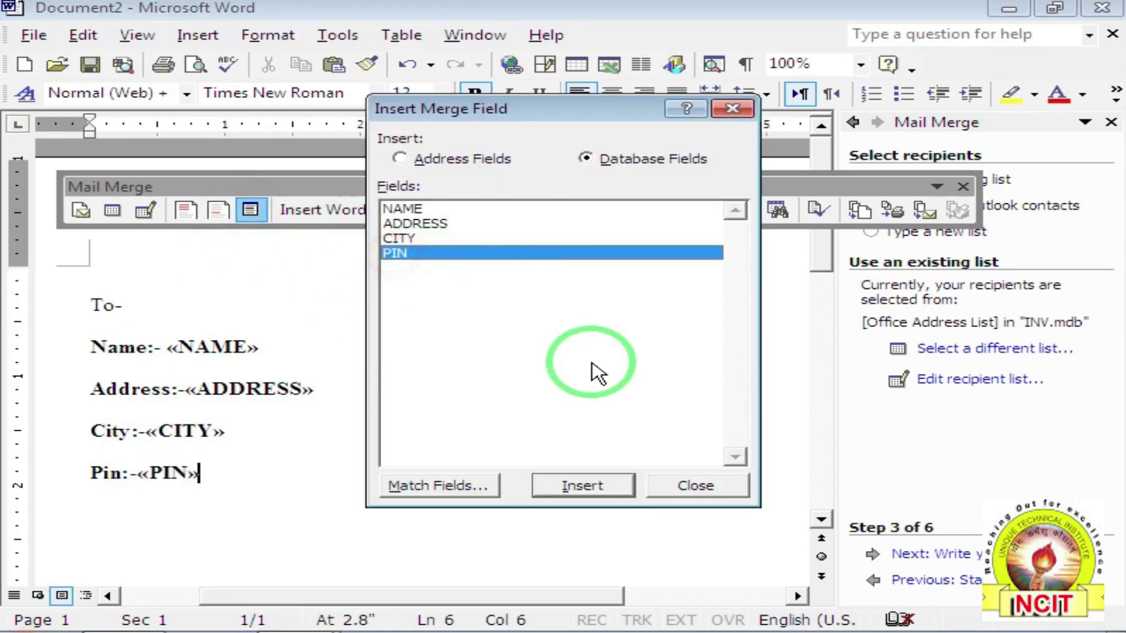
pyautogui.click(689, 487)
pyautogui.scroll(-2, 251, 301)
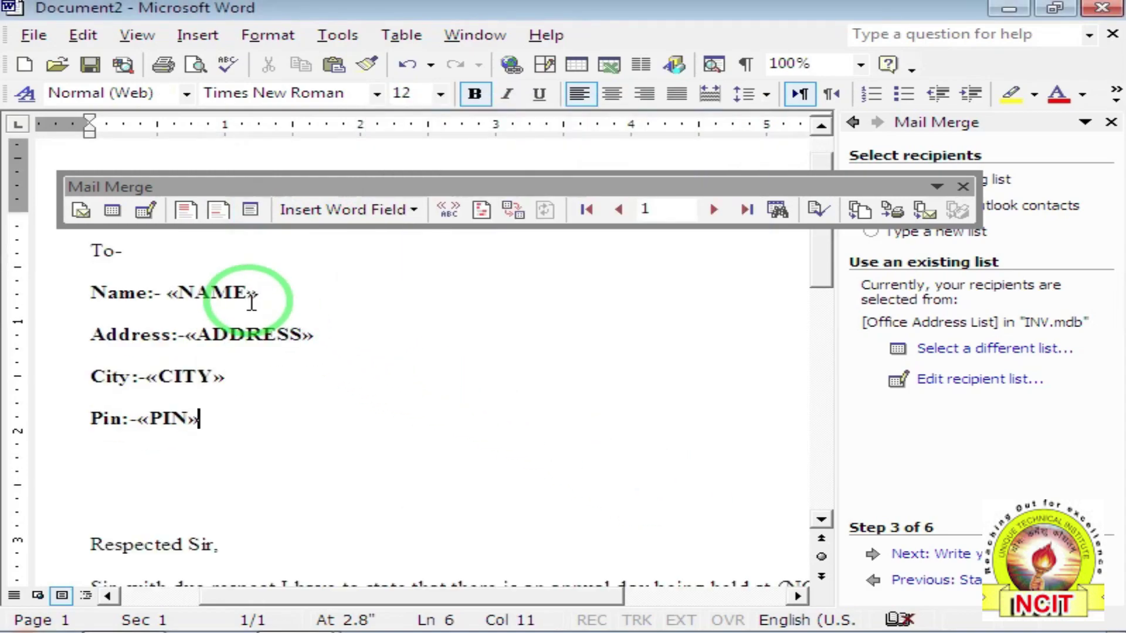
pyautogui.scroll(-3, 177, 410)
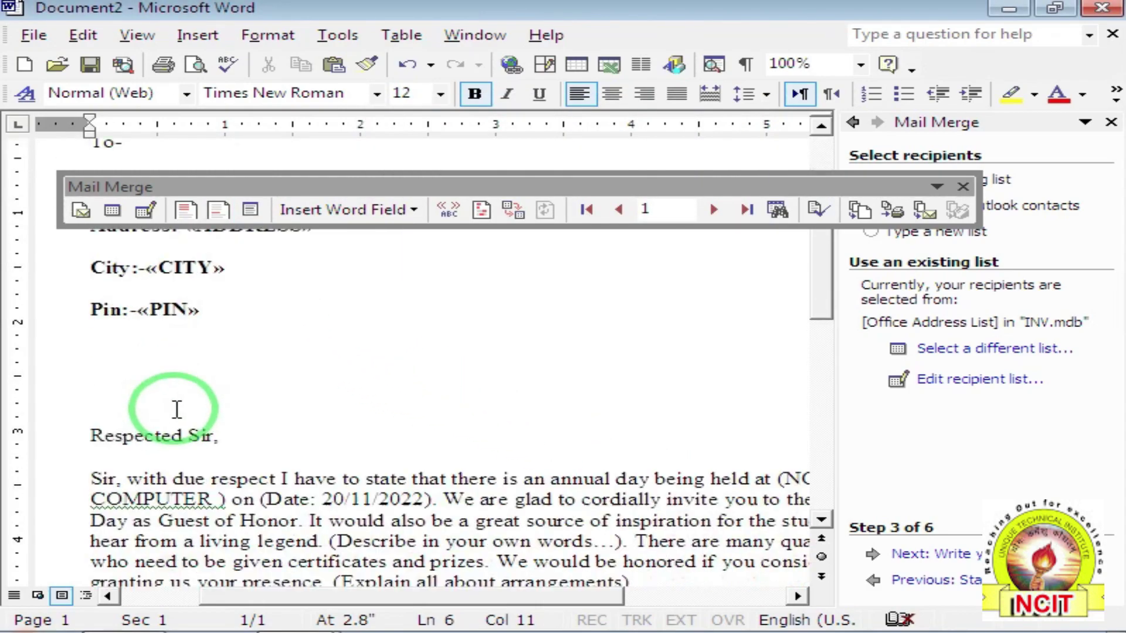
pyautogui.scroll(3, 185, 422)
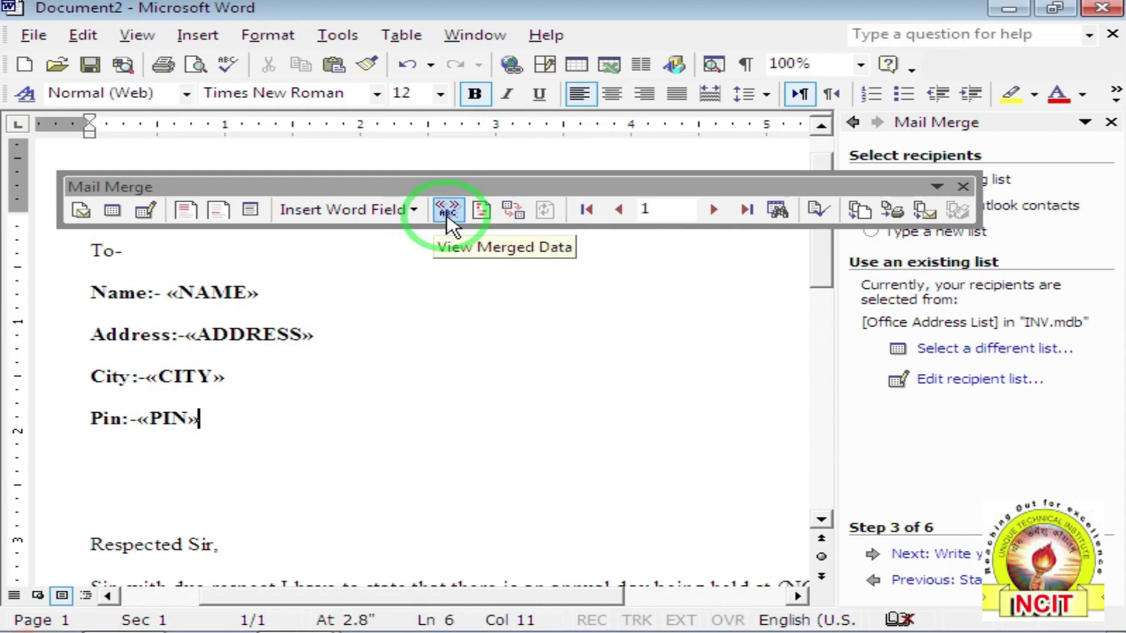
# Preview merged data for record 1 and dock the Mail Merge toolbar under Formatting
pyautogui.click(447, 214)
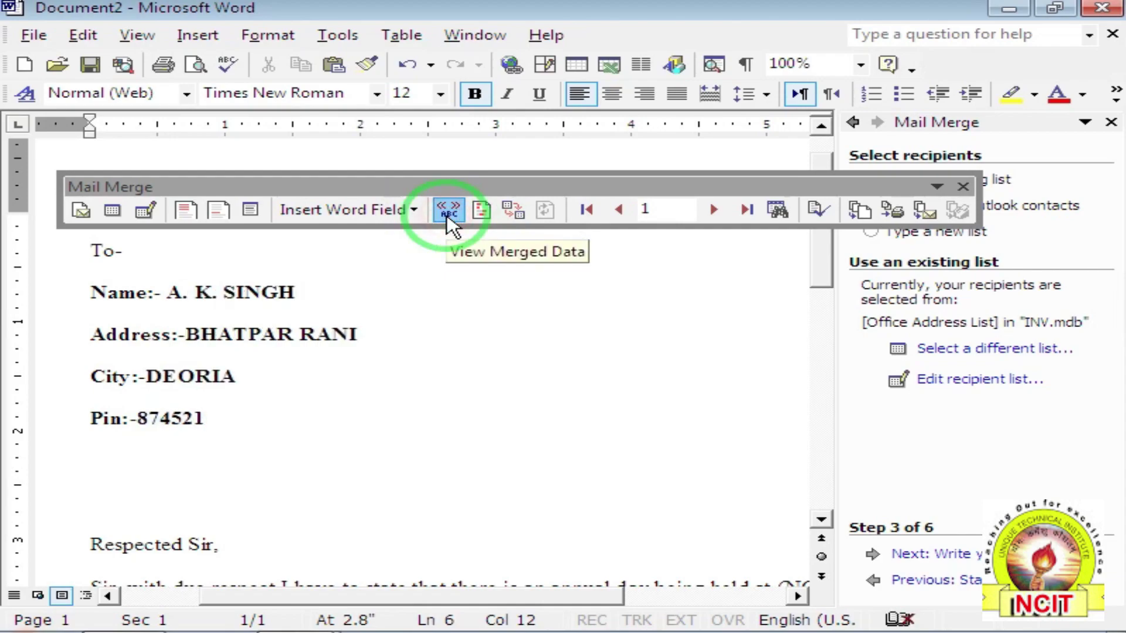
pyautogui.click(1112, 123)
pyautogui.moveTo(496, 187); pyautogui.dragTo(505, 167)
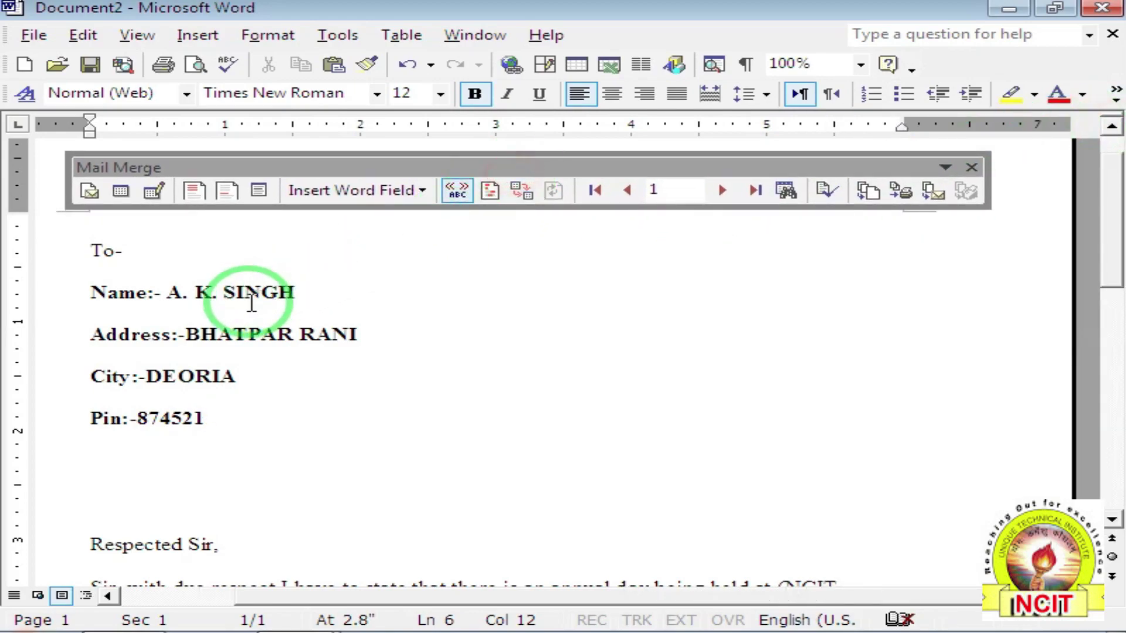
pyautogui.scroll(-1, 195, 287)
pyautogui.scroll(-1, 151, 214)
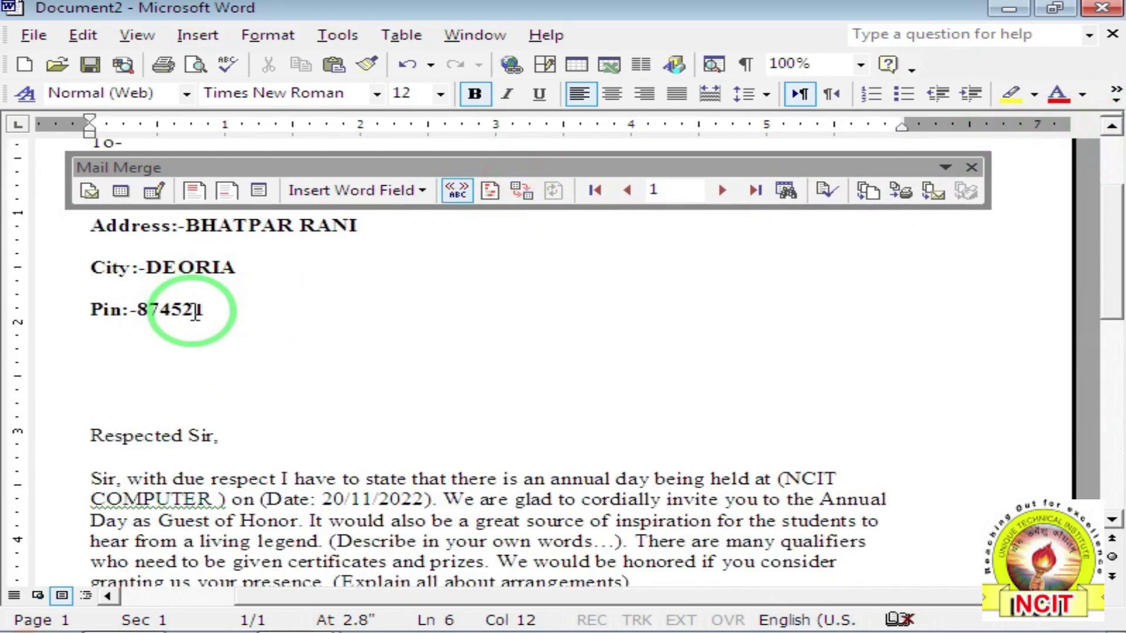
pyautogui.scroll(-3, 189, 309)
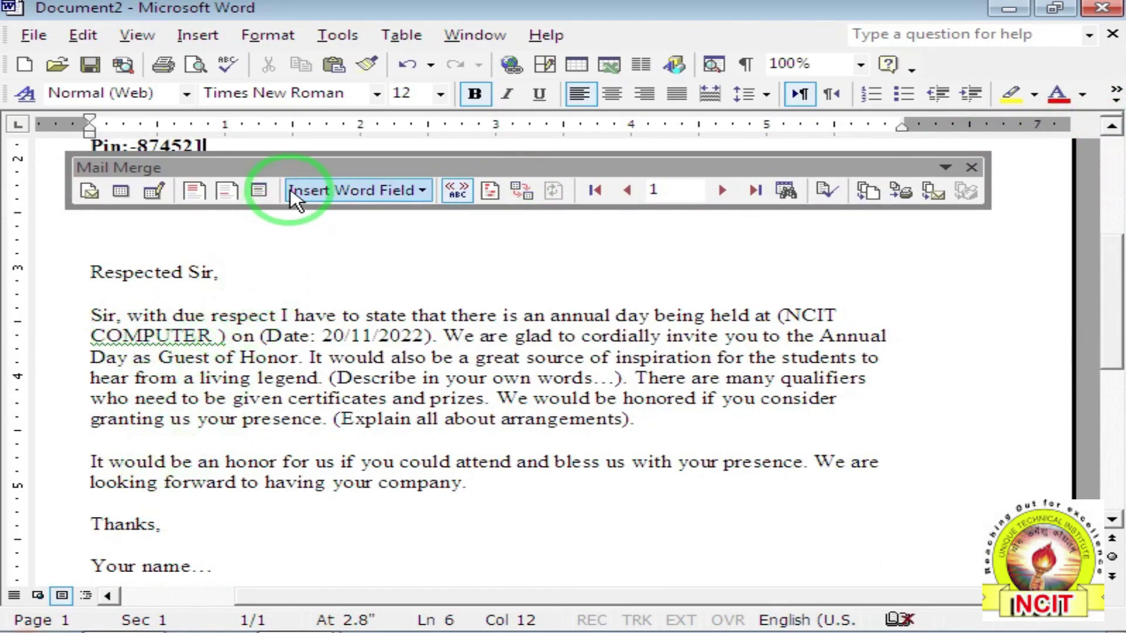
pyautogui.moveTo(269, 169); pyautogui.dragTo(261, 133)
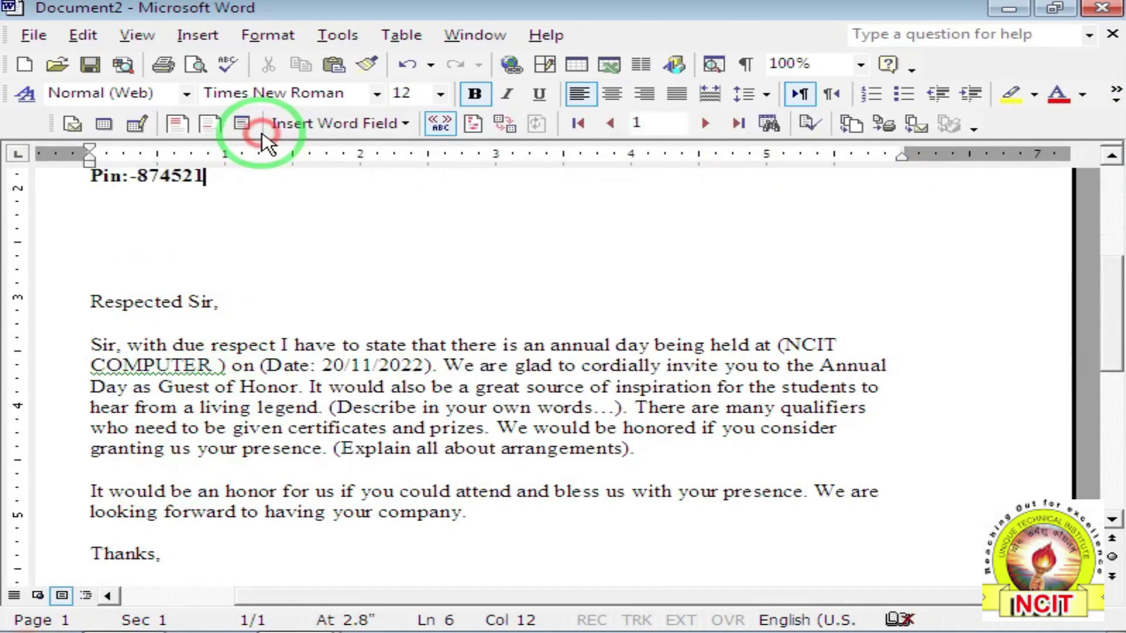
pyautogui.click(34, 35)
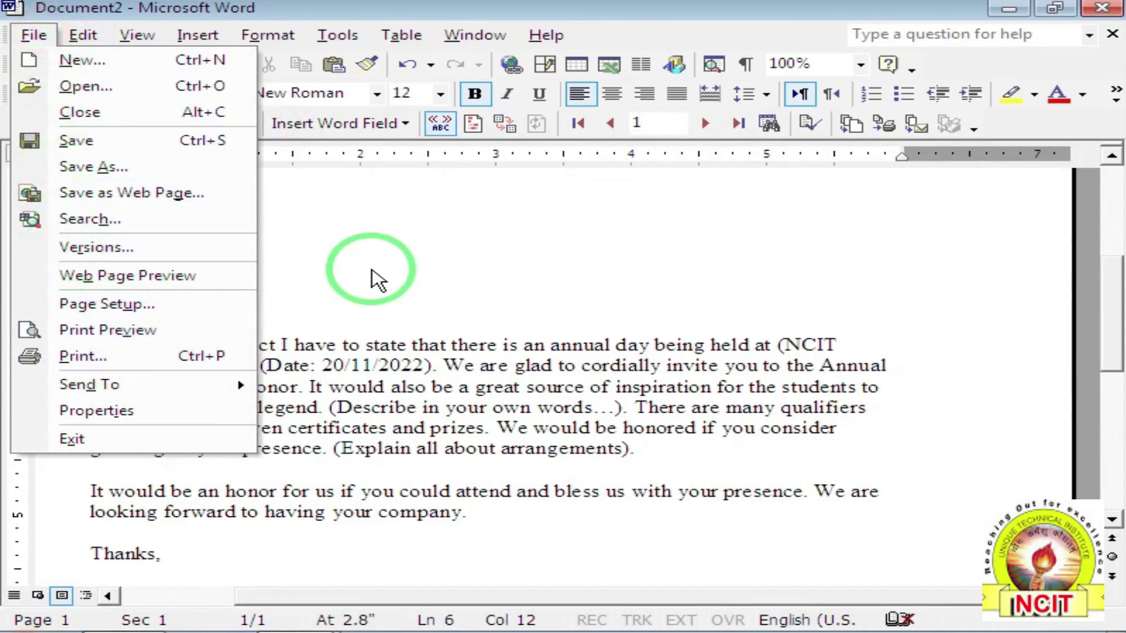
pyautogui.click(414, 298)
# Browse the merged records: advance to record 3, step back, jump to last, then return to first
pyautogui.doubleClick(701, 123)
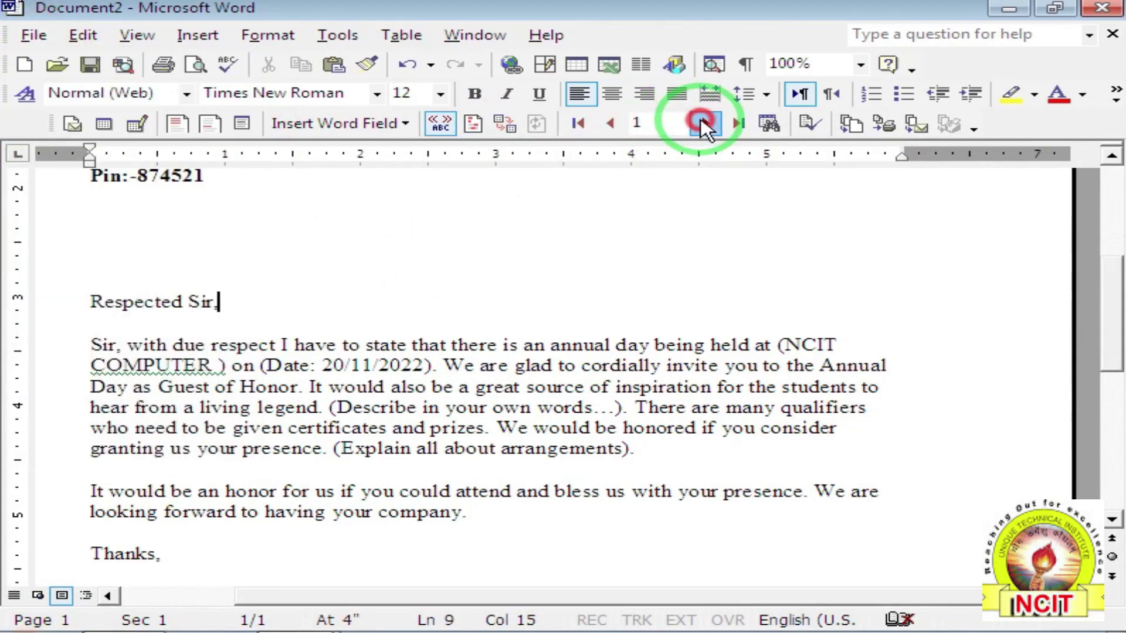
pyautogui.scroll(3, 503, 239)
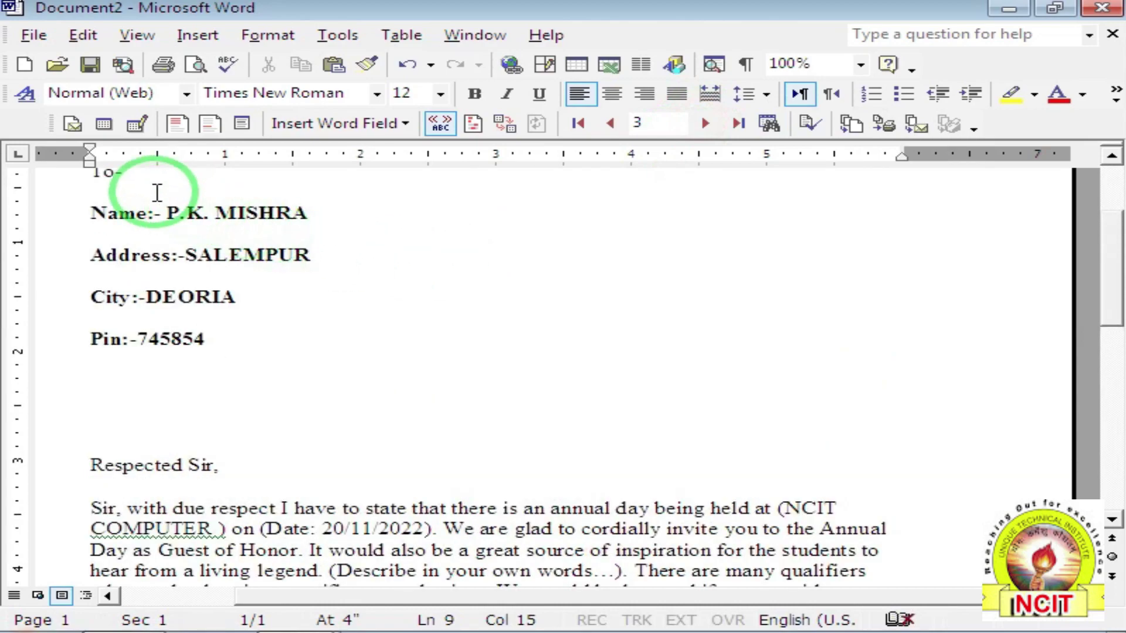
pyautogui.click(611, 123)
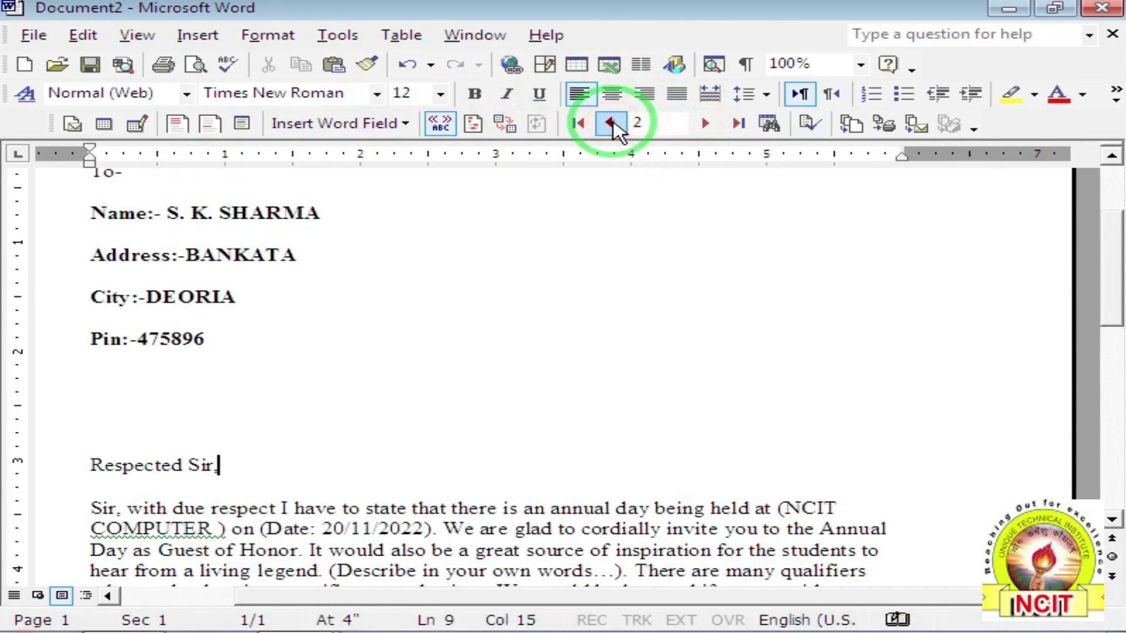
pyautogui.click(738, 125)
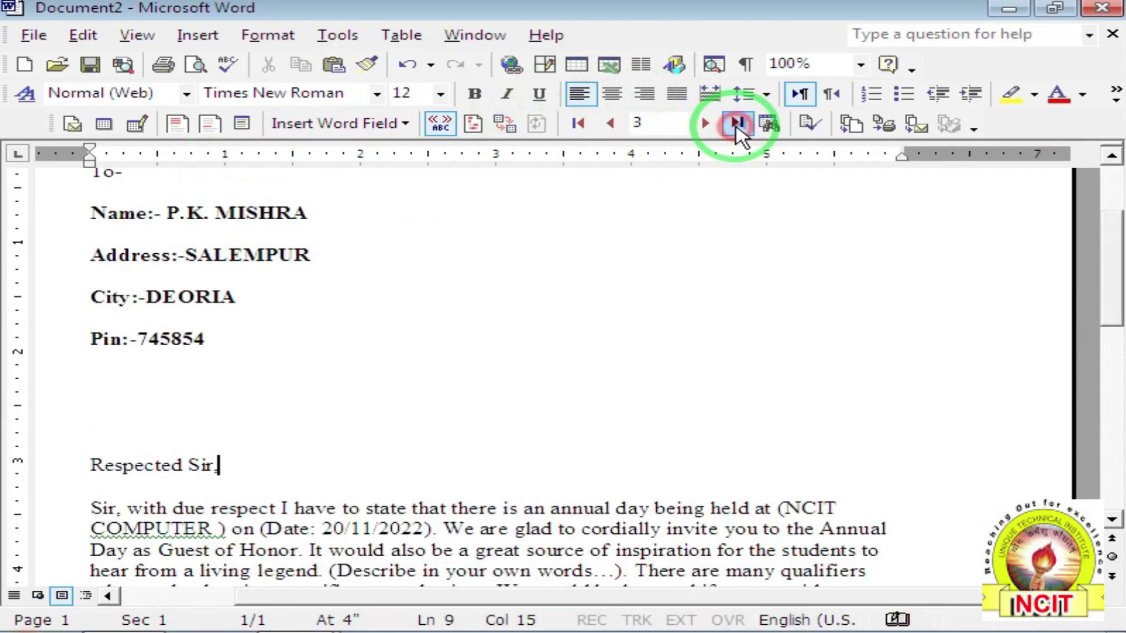
pyautogui.click(577, 124)
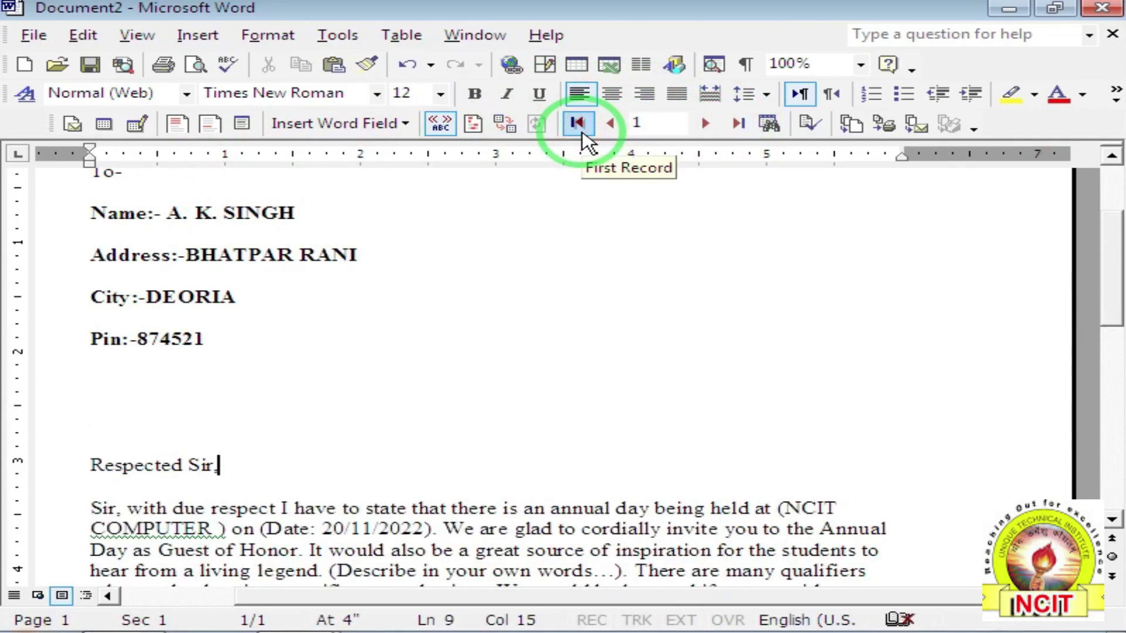
# Use Find Entry to search the records for a recipient's address, landing on record 3, then close the search
pyautogui.click(768, 124)
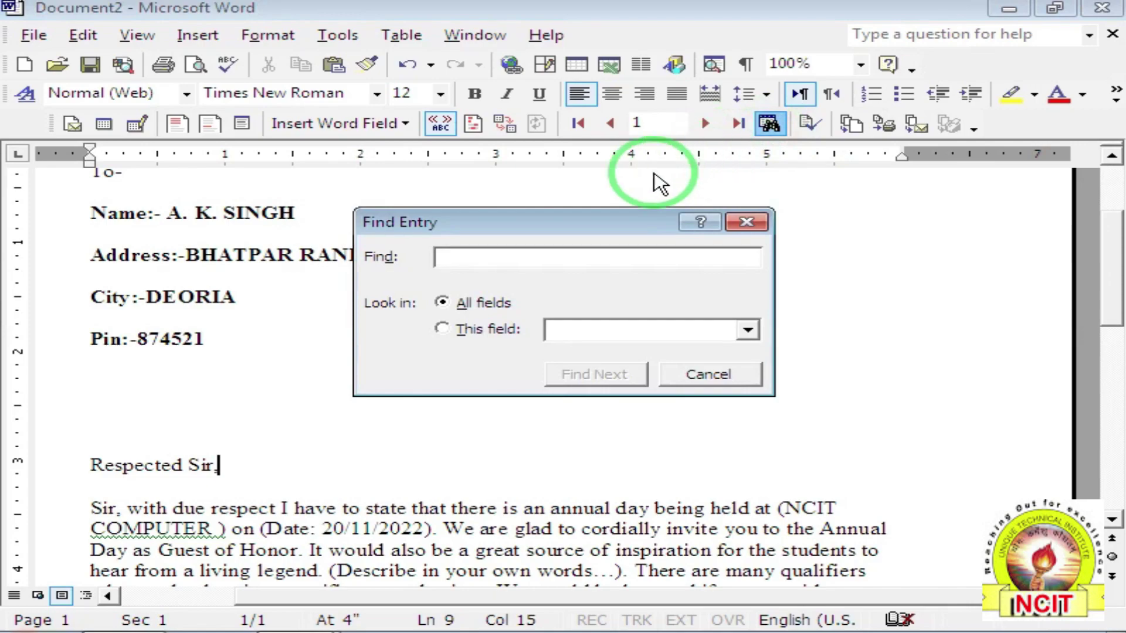
pyautogui.moveTo(567, 223); pyautogui.dragTo(661, 263)
pyautogui.click(557, 297)
pyautogui.write('BHATPA')
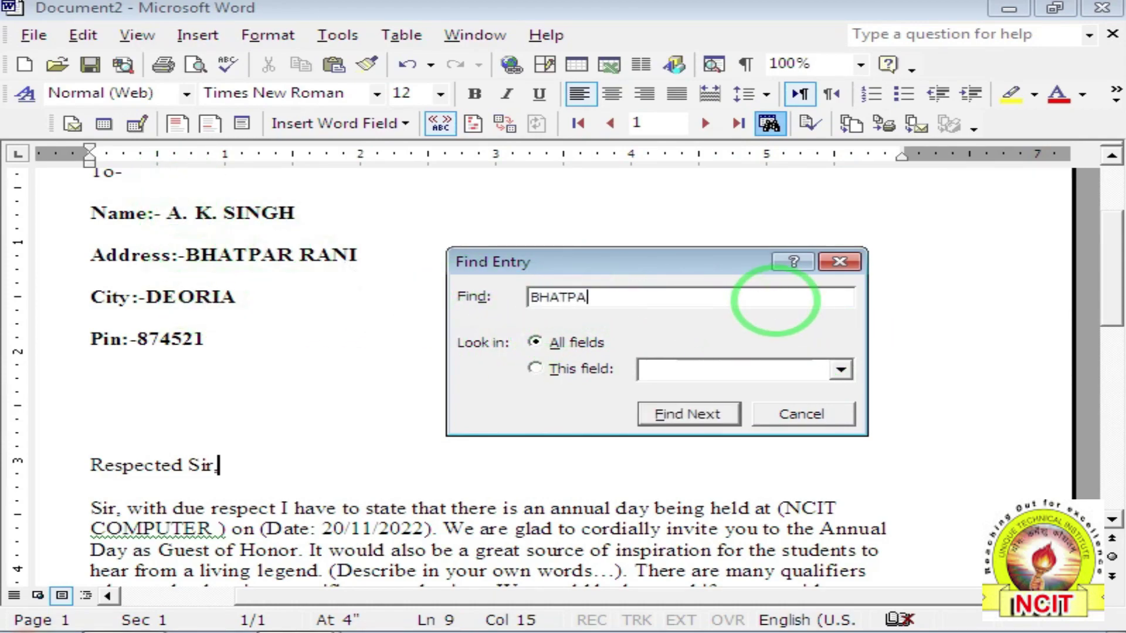
pyautogui.write('R')
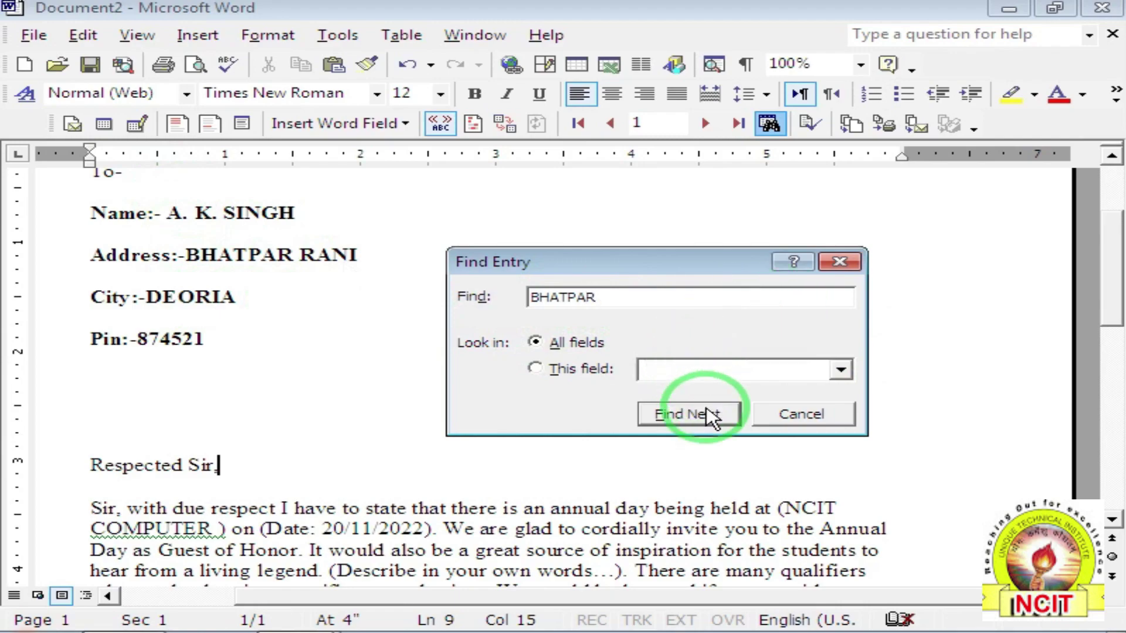
pyautogui.click(707, 415)
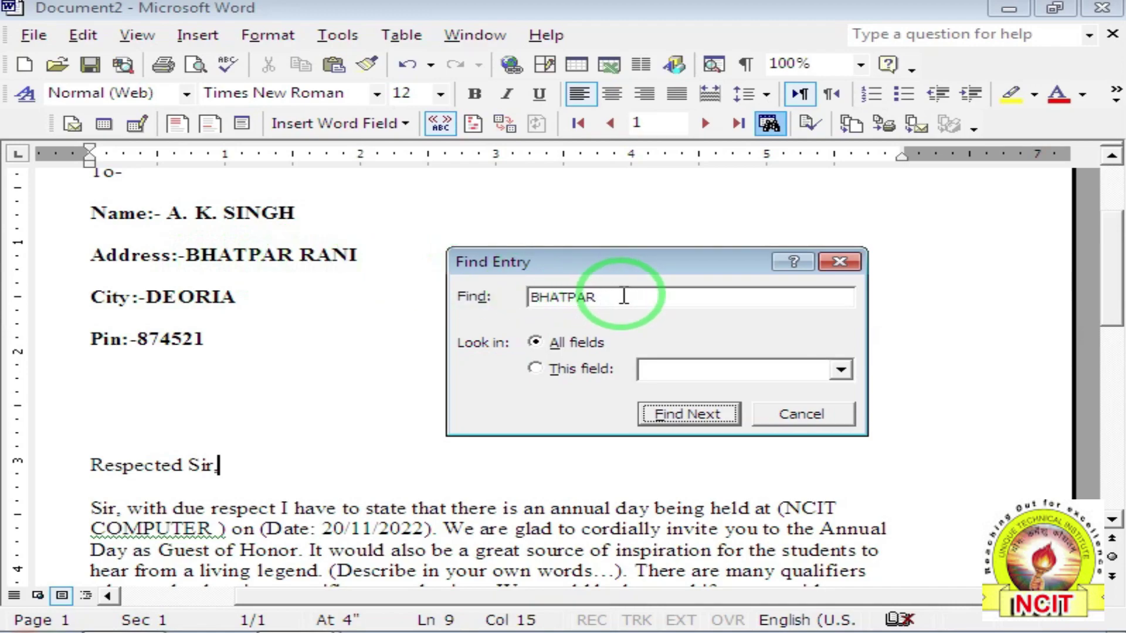
pyautogui.moveTo(621, 297); pyautogui.dragTo(448, 297)
pyautogui.write('SALEM')
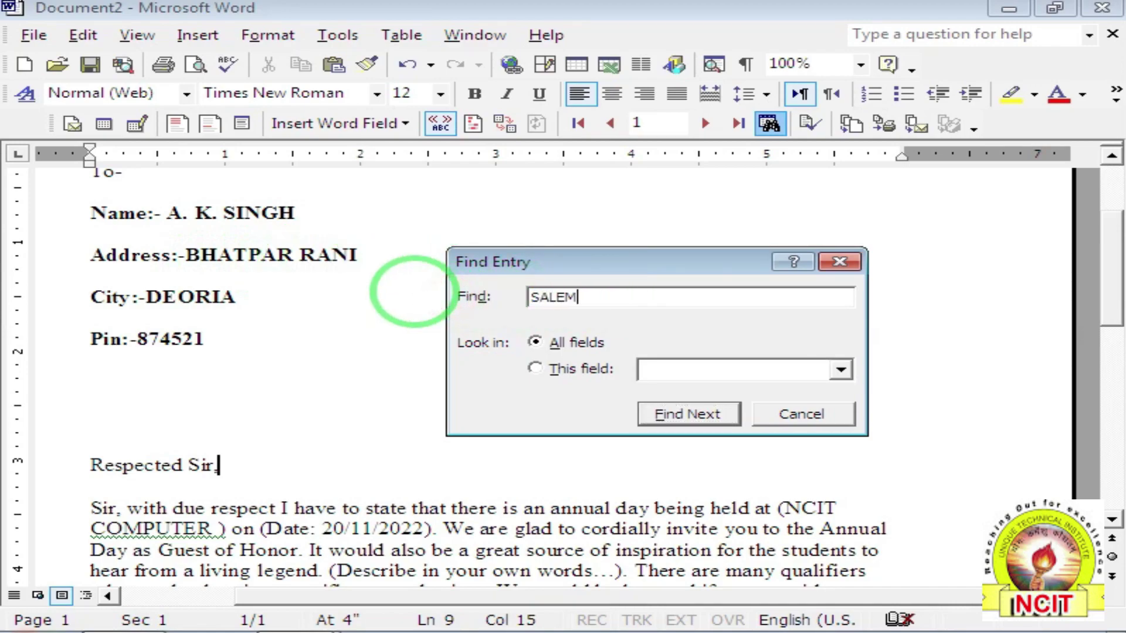
pyautogui.write('PUR')
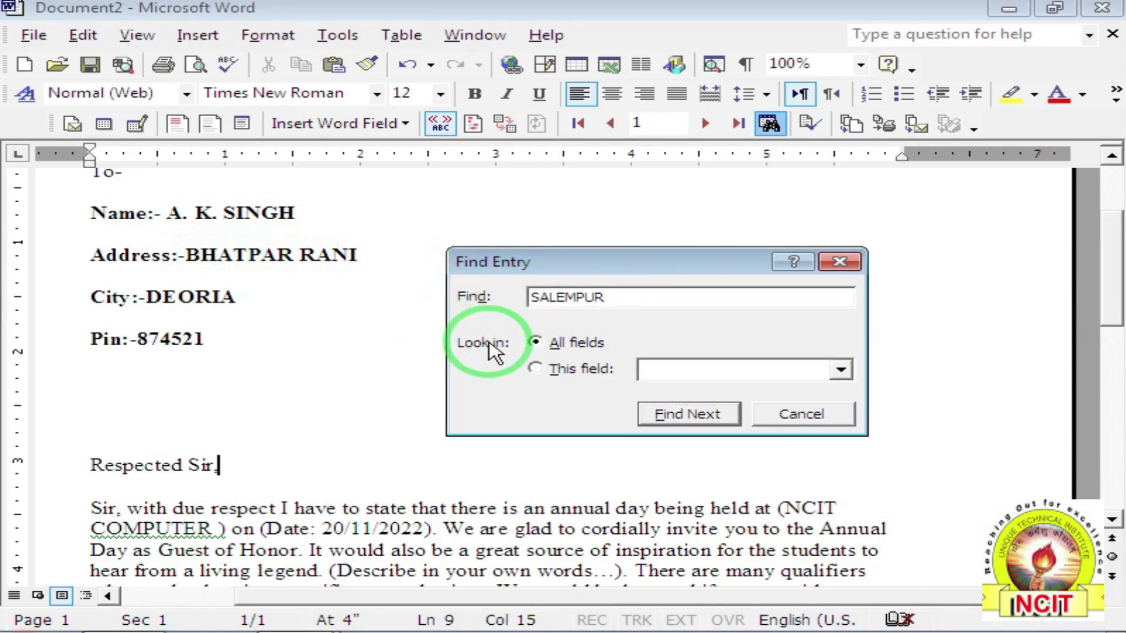
pyautogui.click(668, 415)
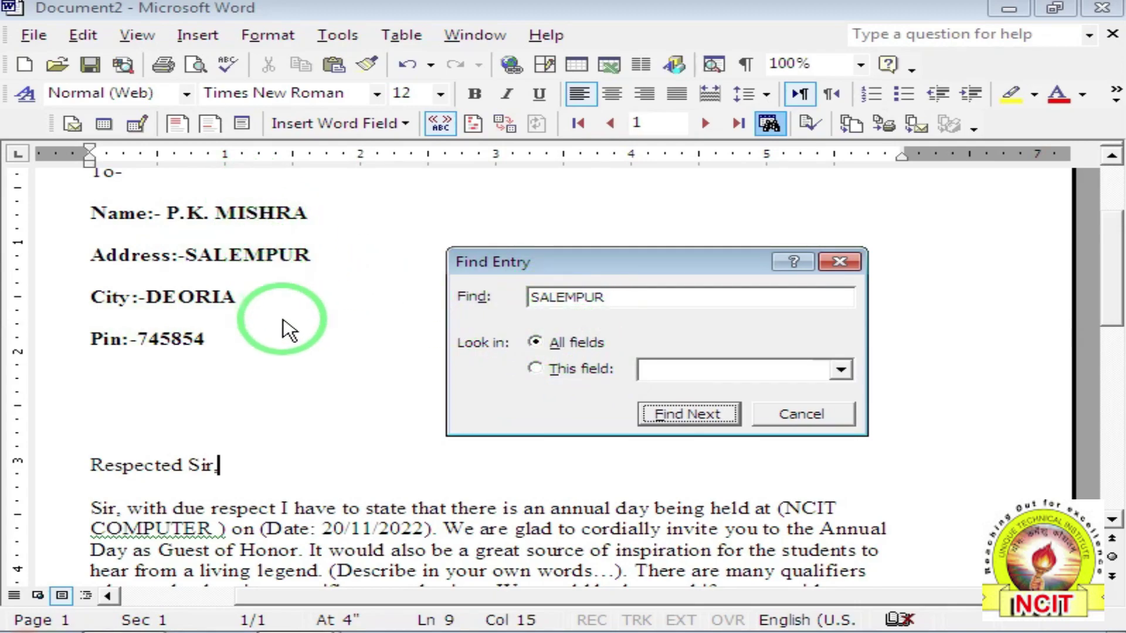
pyautogui.click(720, 418)
pyautogui.click(785, 416)
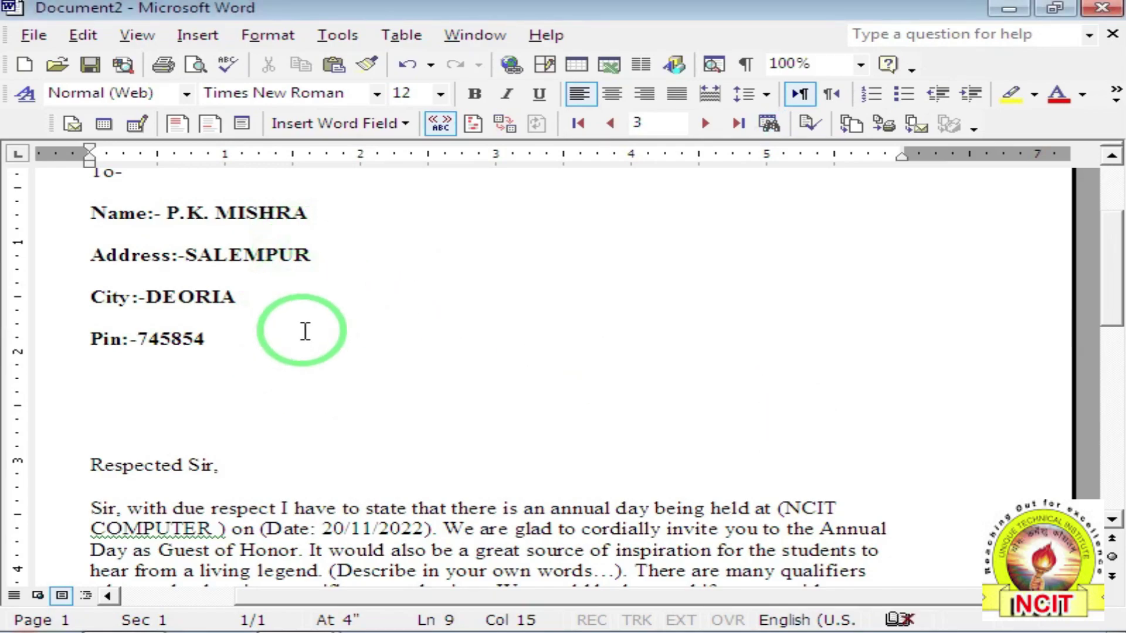
pyautogui.scroll(2, 137, 261)
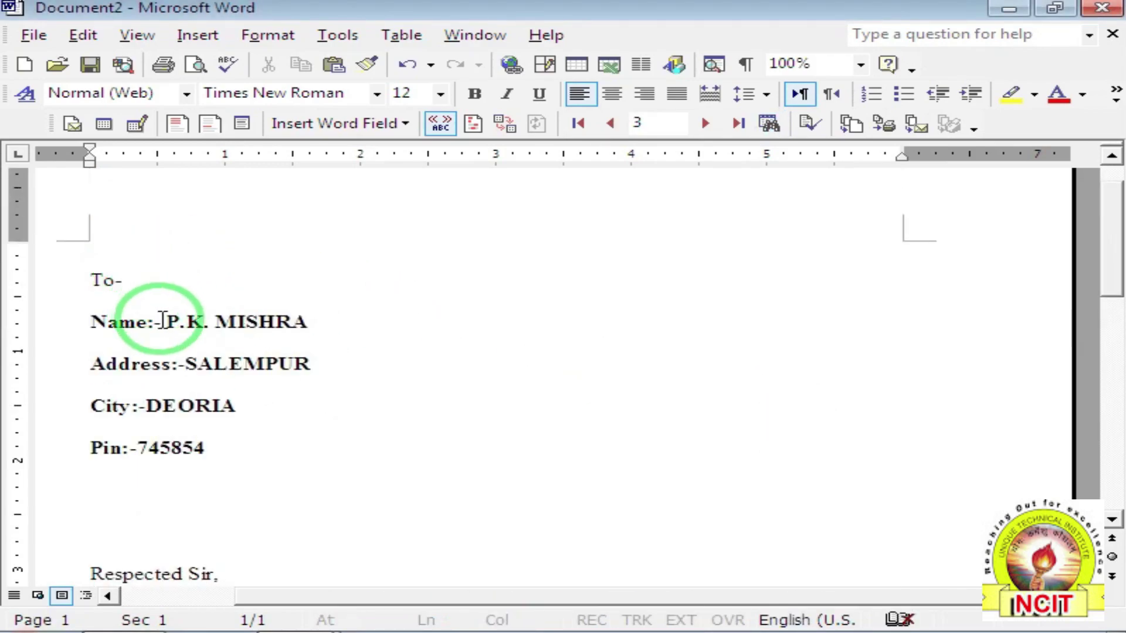
pyautogui.scroll(-3, 169, 318)
pyautogui.scroll(-3, 265, 434)
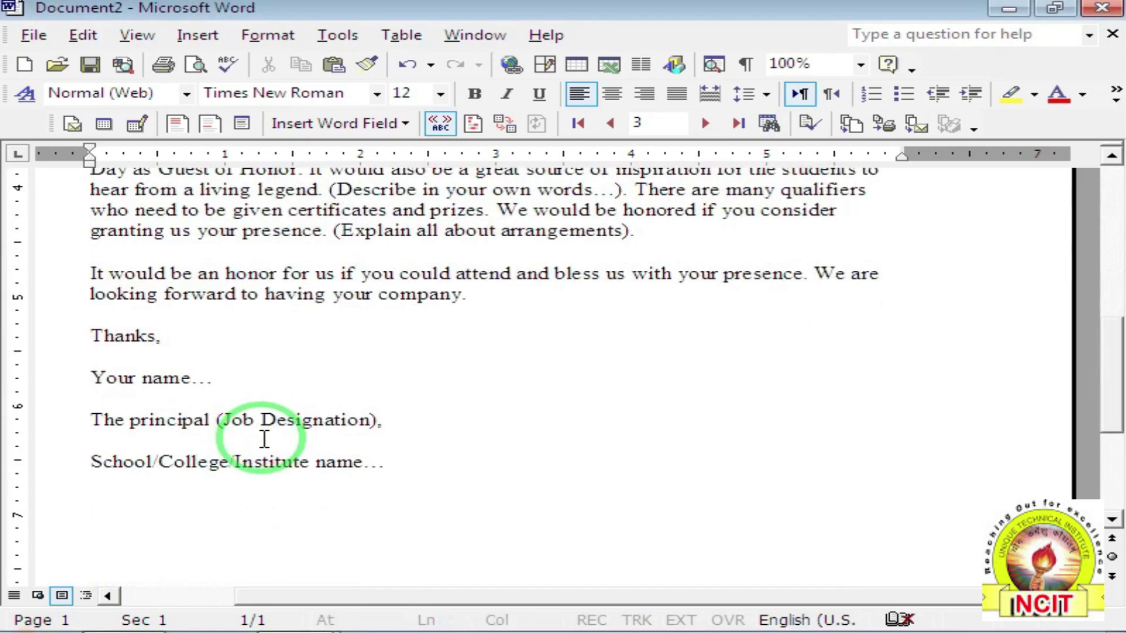
pyautogui.scroll(5, 265, 437)
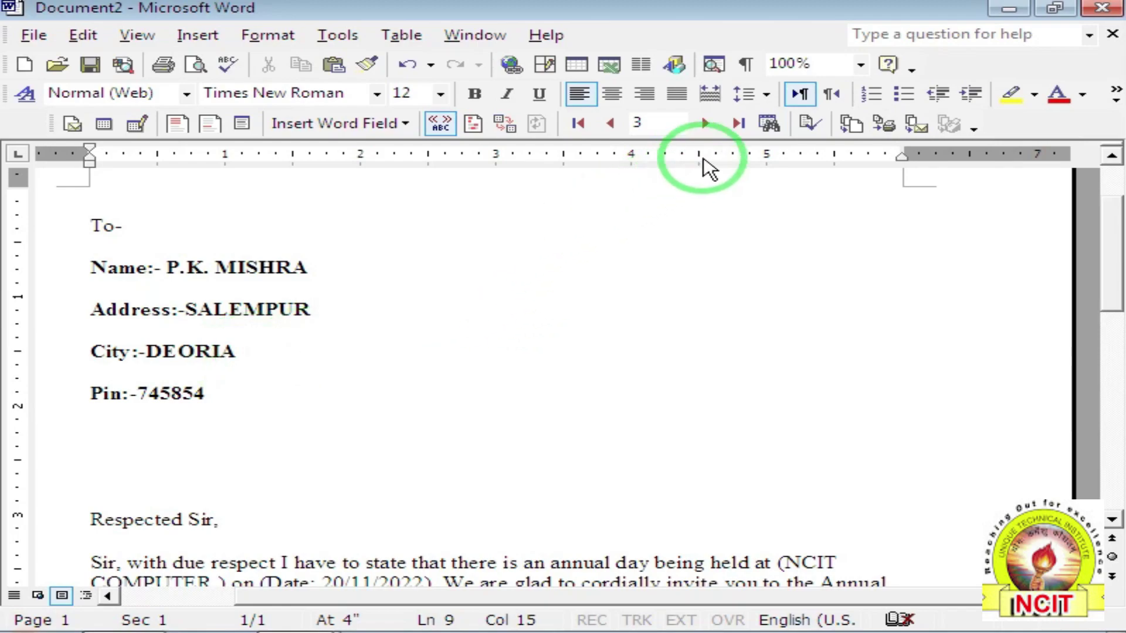
pyautogui.scroll(-1, 277, 252)
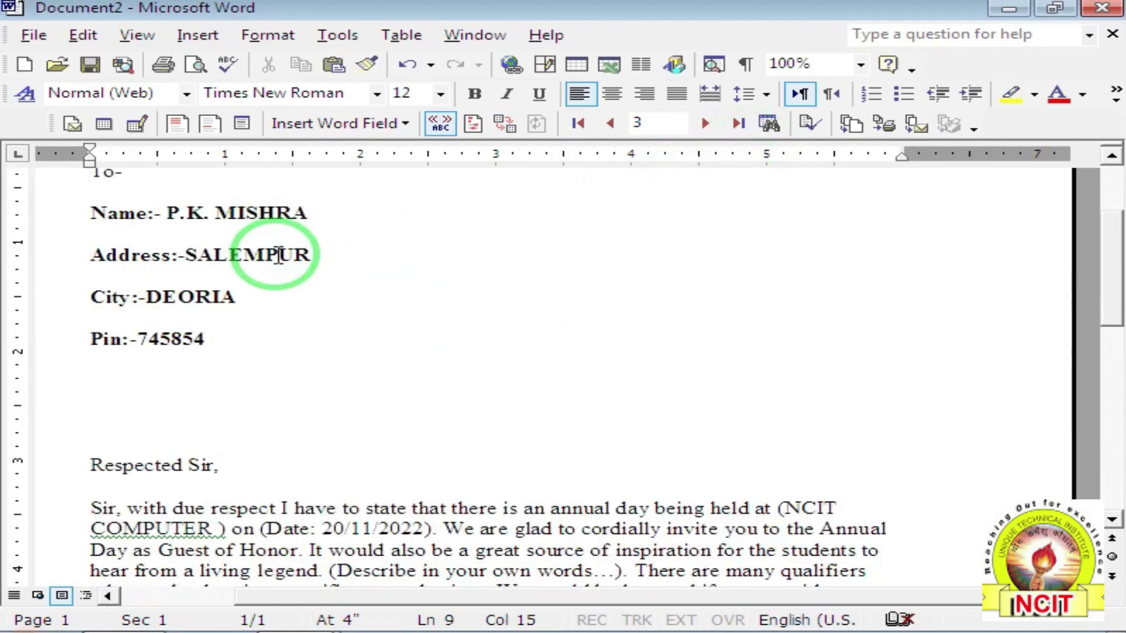
pyautogui.scroll(-1, 279, 260)
pyautogui.scroll(1, 279, 259)
pyautogui.scroll(2, 270, 255)
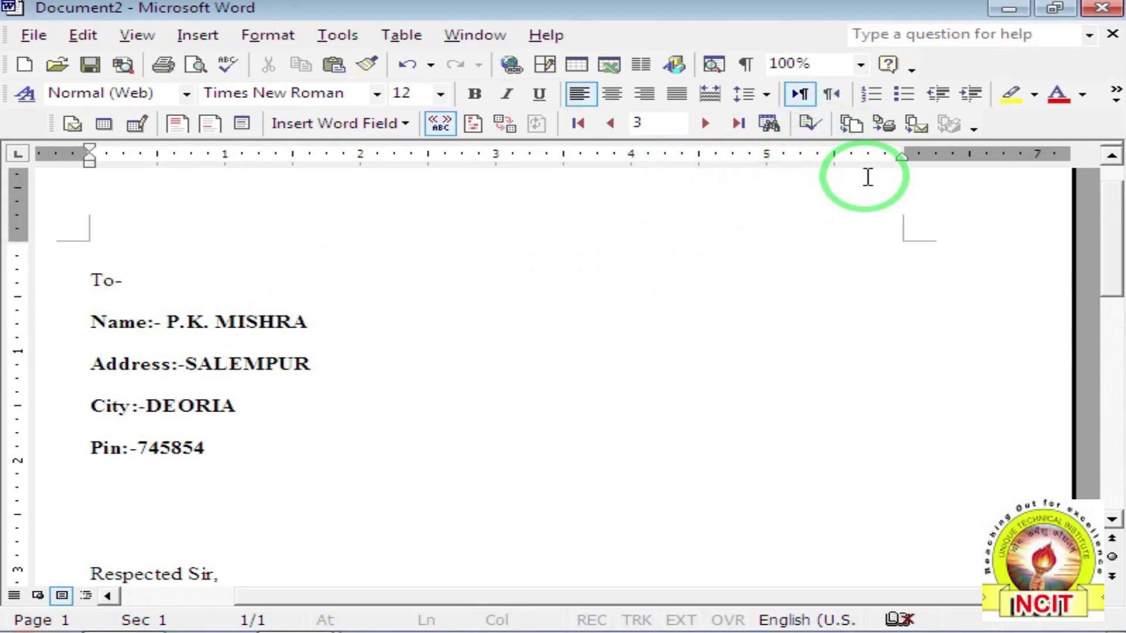
pyautogui.click(884, 124)
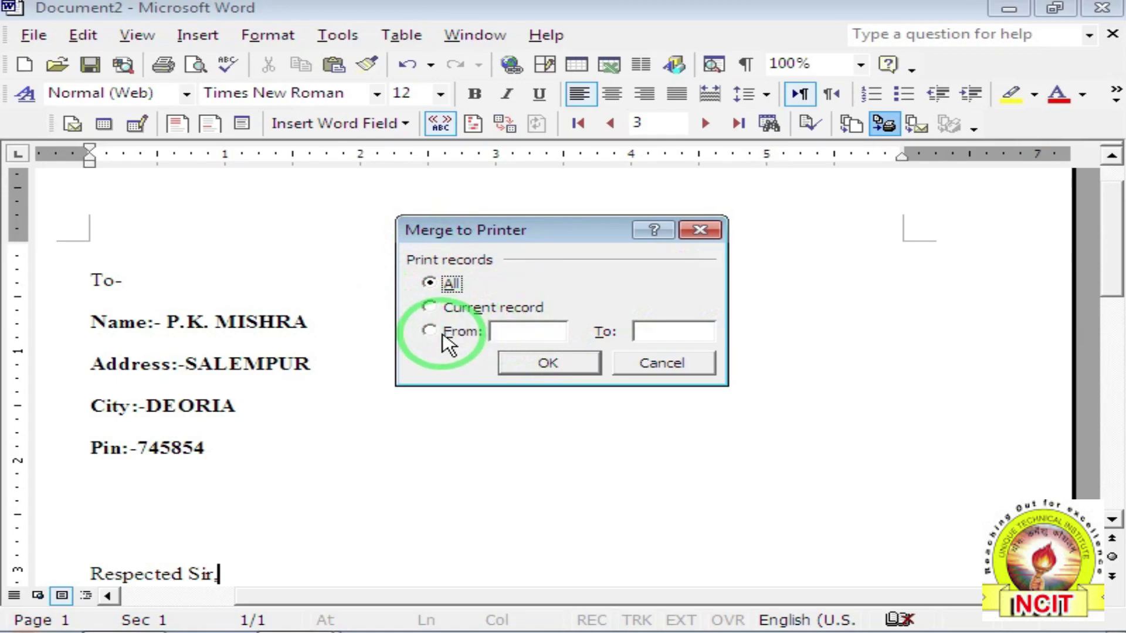
pyautogui.click(641, 328)
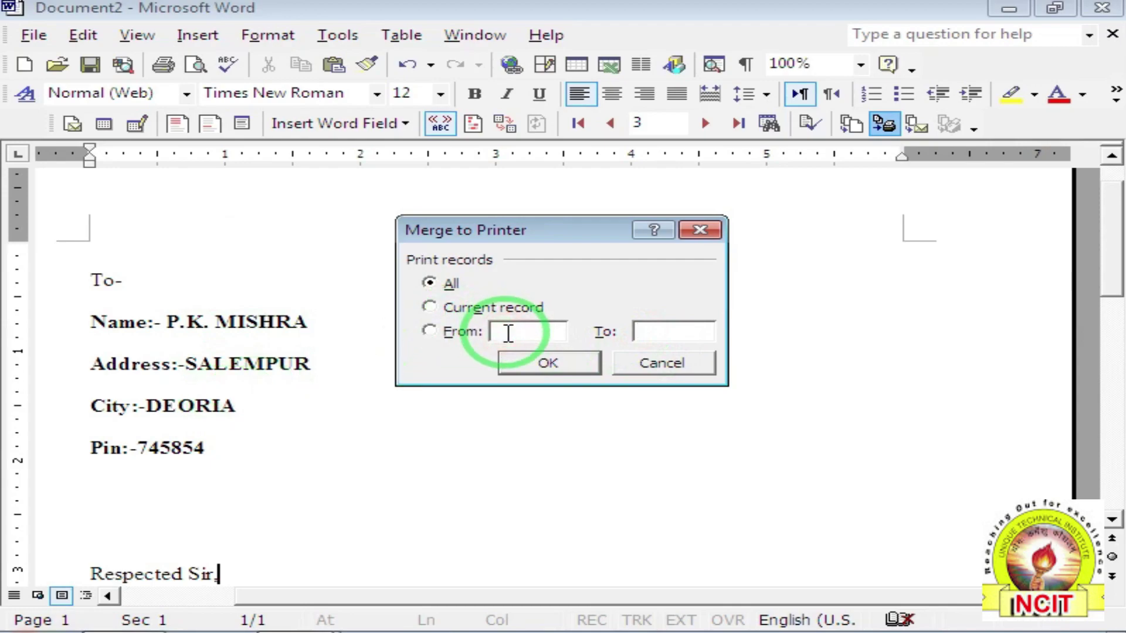
pyautogui.click(464, 331)
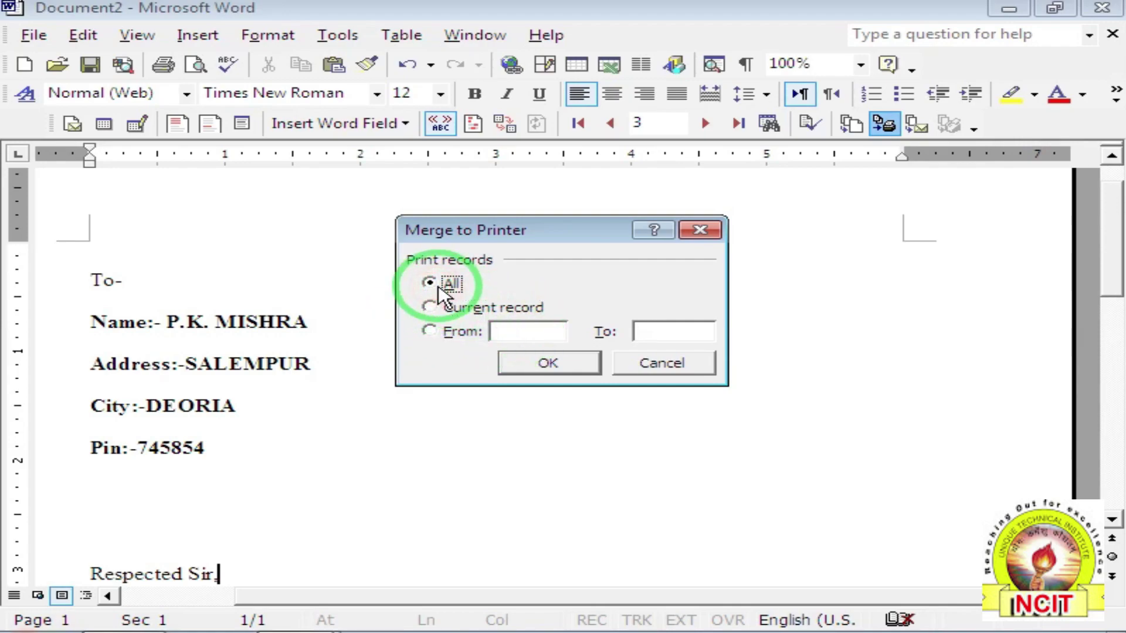
pyautogui.click(646, 367)
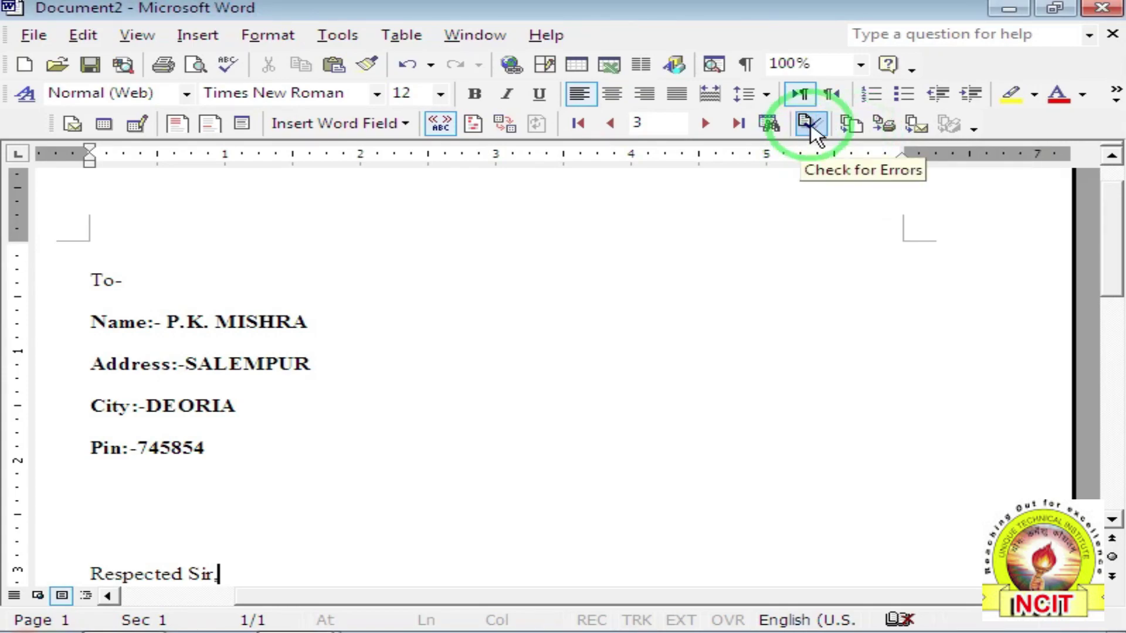
pyautogui.click(849, 125)
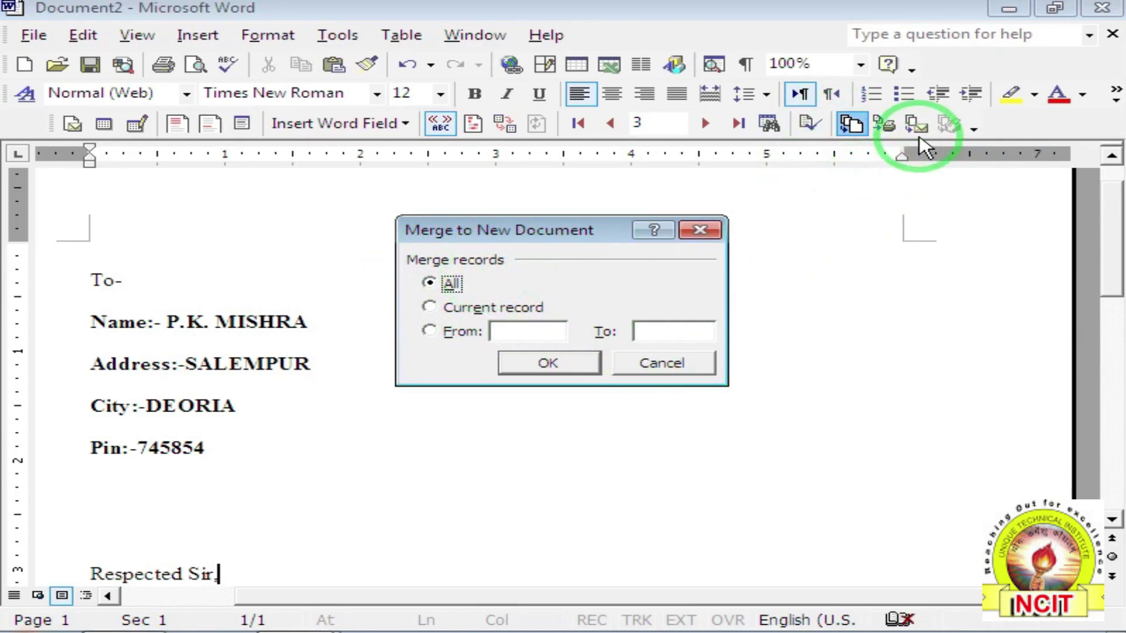
pyautogui.click(564, 362)
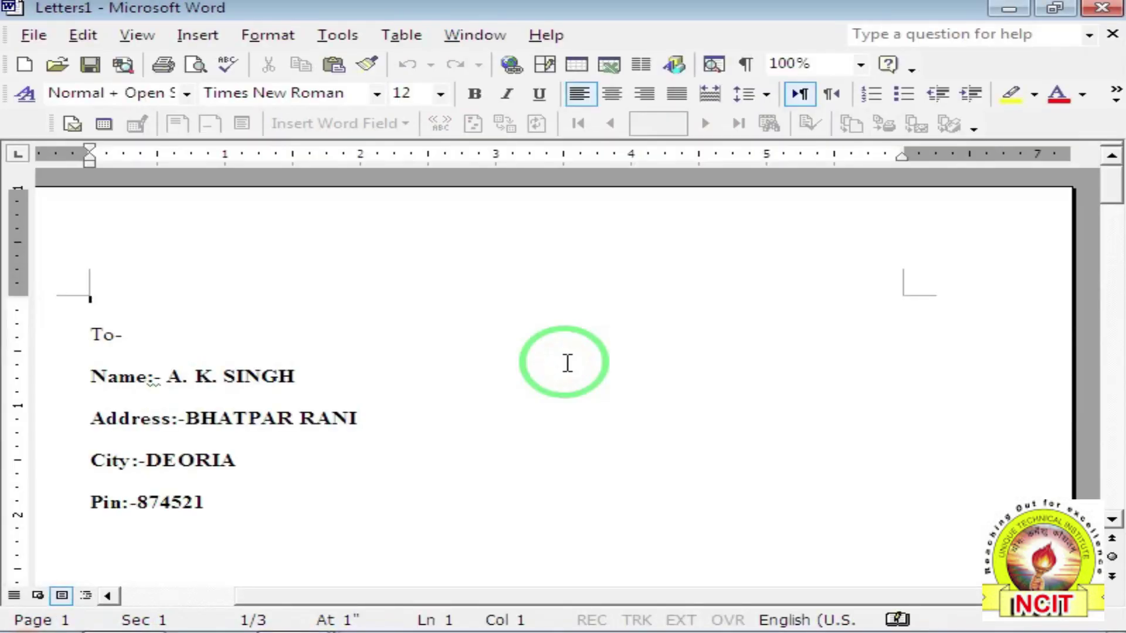
pyautogui.scroll(-1, 523, 370)
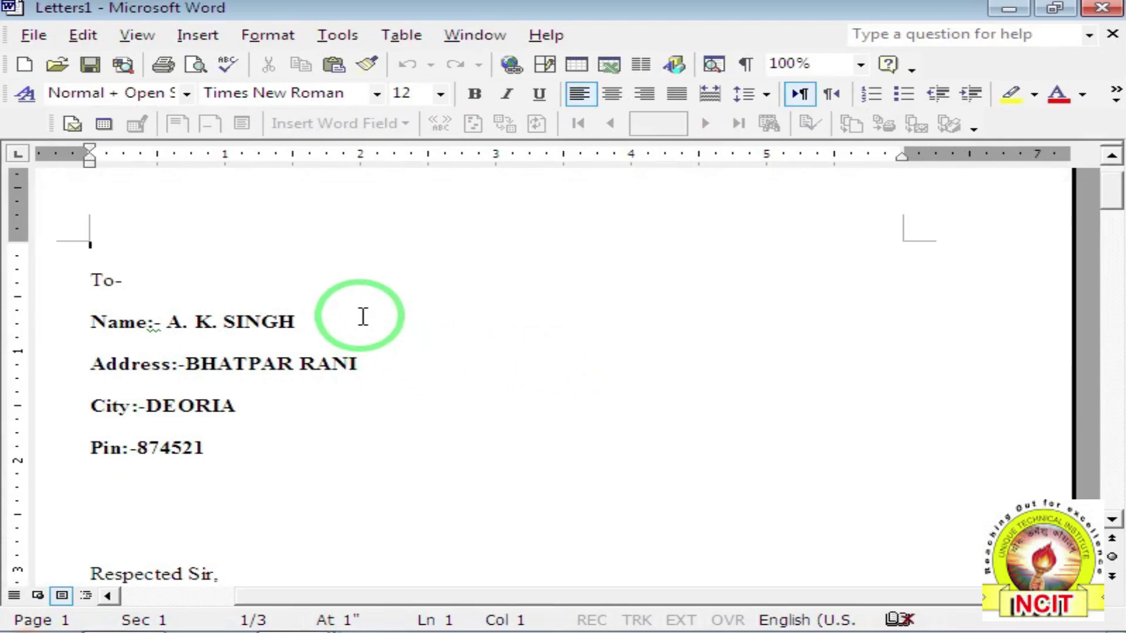
pyautogui.scroll(-2, 362, 316)
pyautogui.scroll(-1, 360, 312)
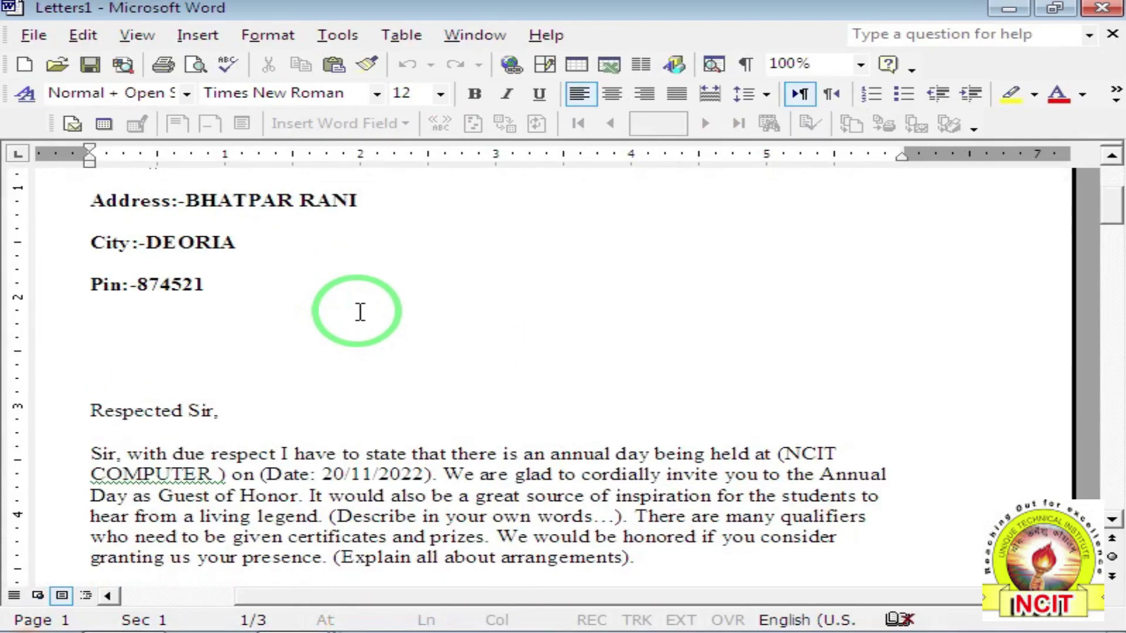
pyautogui.scroll(2, 360, 311)
pyautogui.scroll(-2, 194, 258)
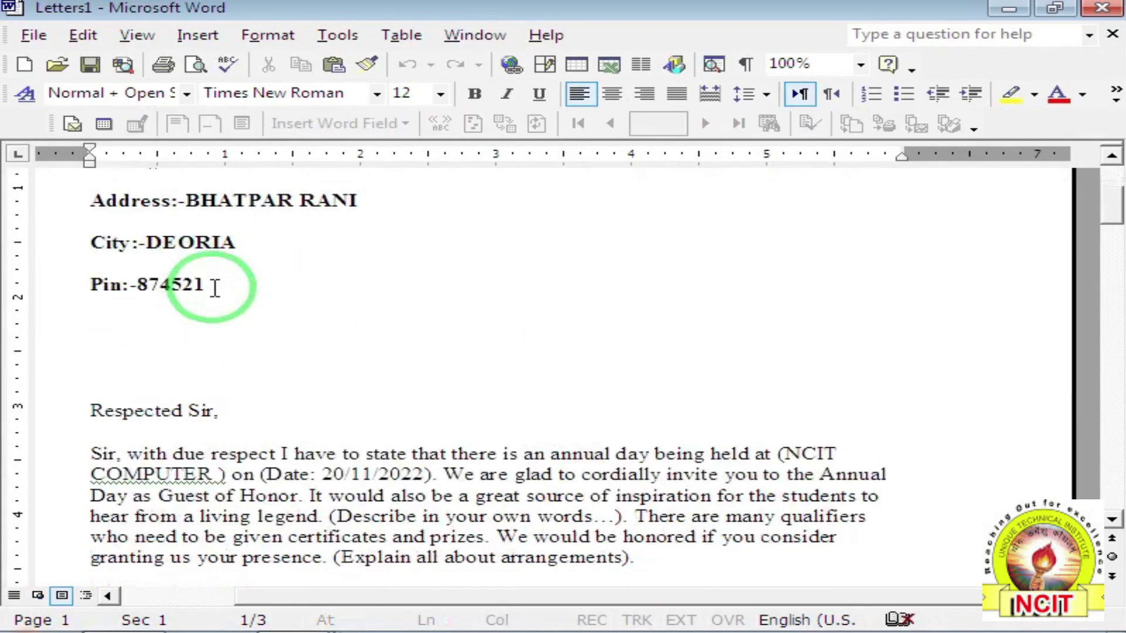
pyautogui.scroll(-2, 199, 288)
pyautogui.scroll(-3, 100, 246)
pyautogui.scroll(-2, 141, 313)
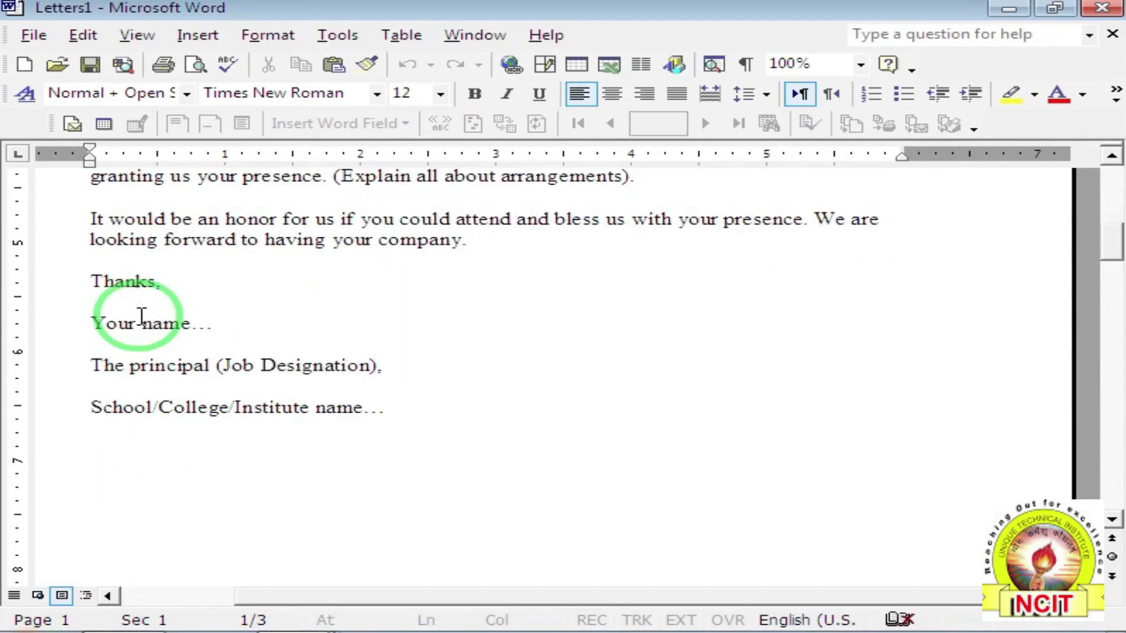
pyautogui.scroll(-2, 144, 323)
pyautogui.scroll(-3, 146, 329)
pyautogui.scroll(-2, 149, 330)
pyautogui.scroll(-5, 152, 329)
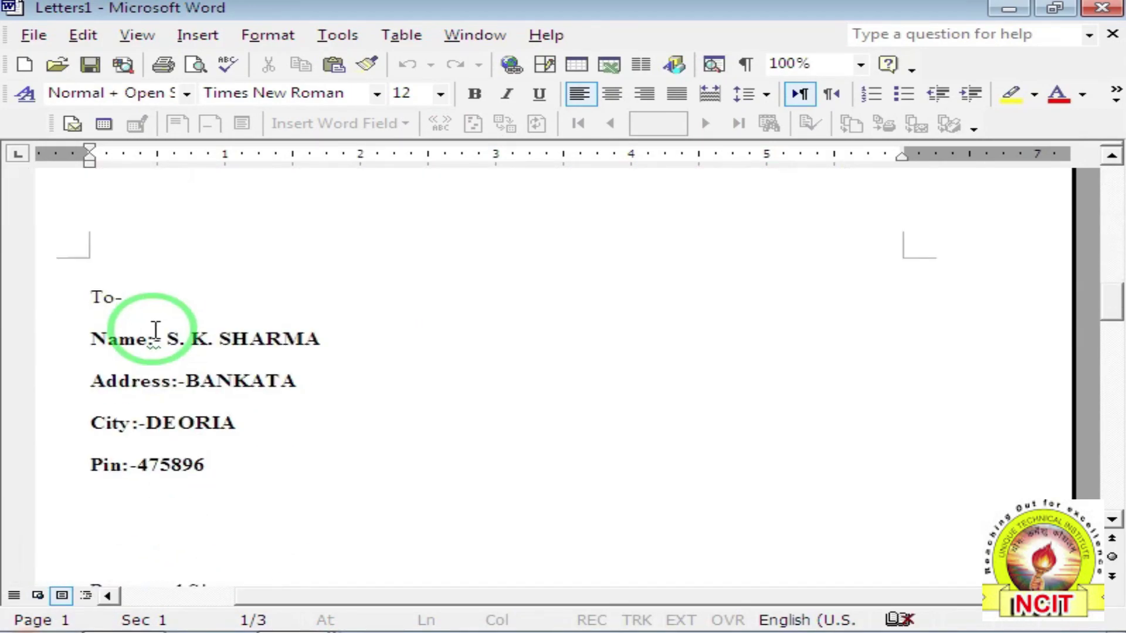
pyautogui.scroll(-3, 146, 306)
pyautogui.scroll(-2, 181, 259)
pyautogui.scroll(-3, 133, 284)
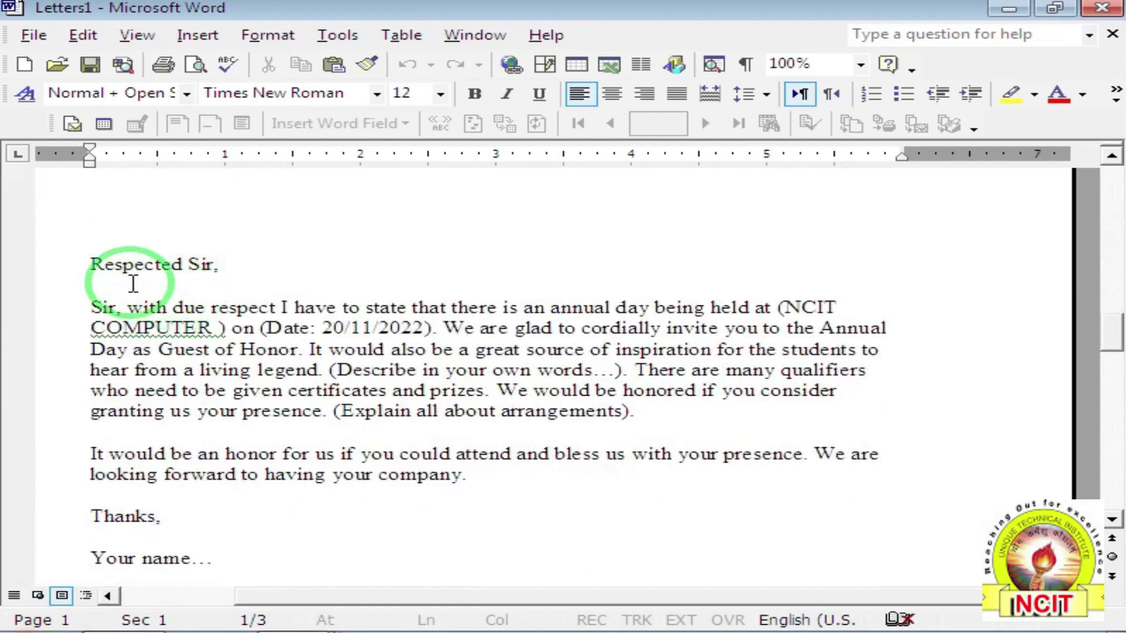
pyautogui.scroll(-1, 133, 284)
pyautogui.scroll(-4, 108, 282)
pyautogui.scroll(-3, 158, 327)
pyautogui.scroll(-5, 181, 340)
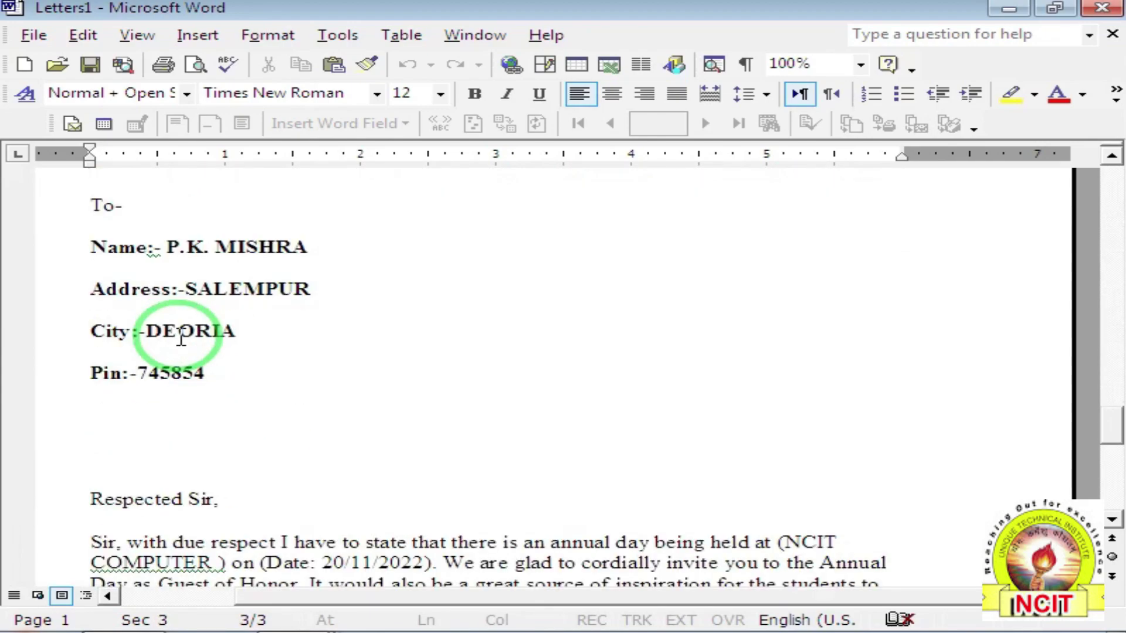
pyautogui.scroll(-1, 142, 250)
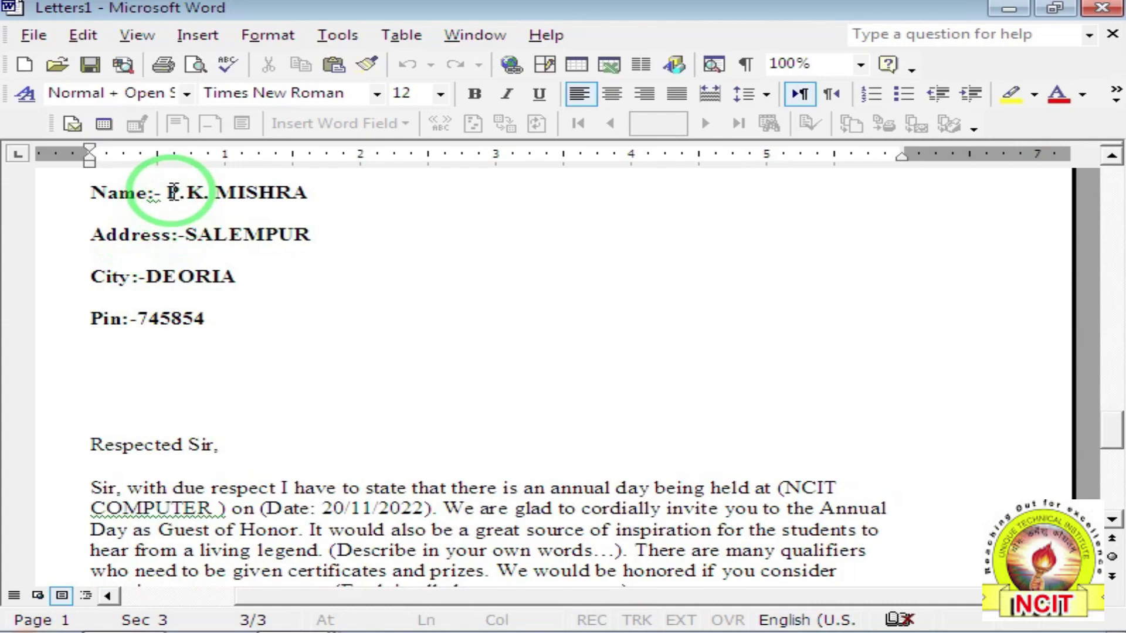
pyautogui.scroll(-4, 167, 300)
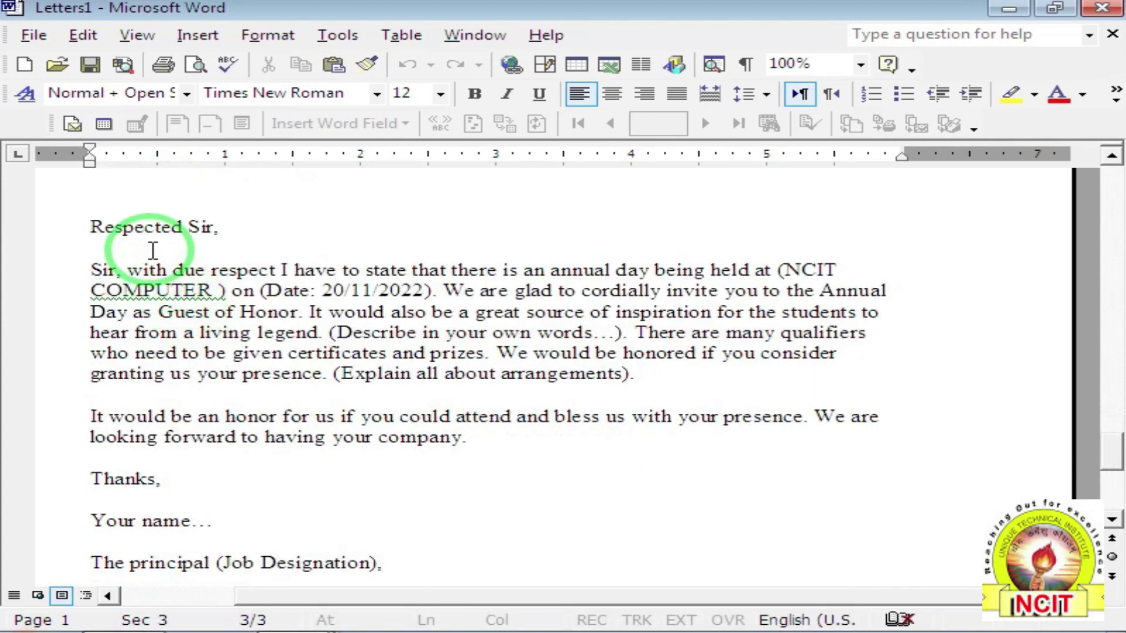
pyautogui.scroll(3, 220, 373)
pyautogui.scroll(2, 220, 368)
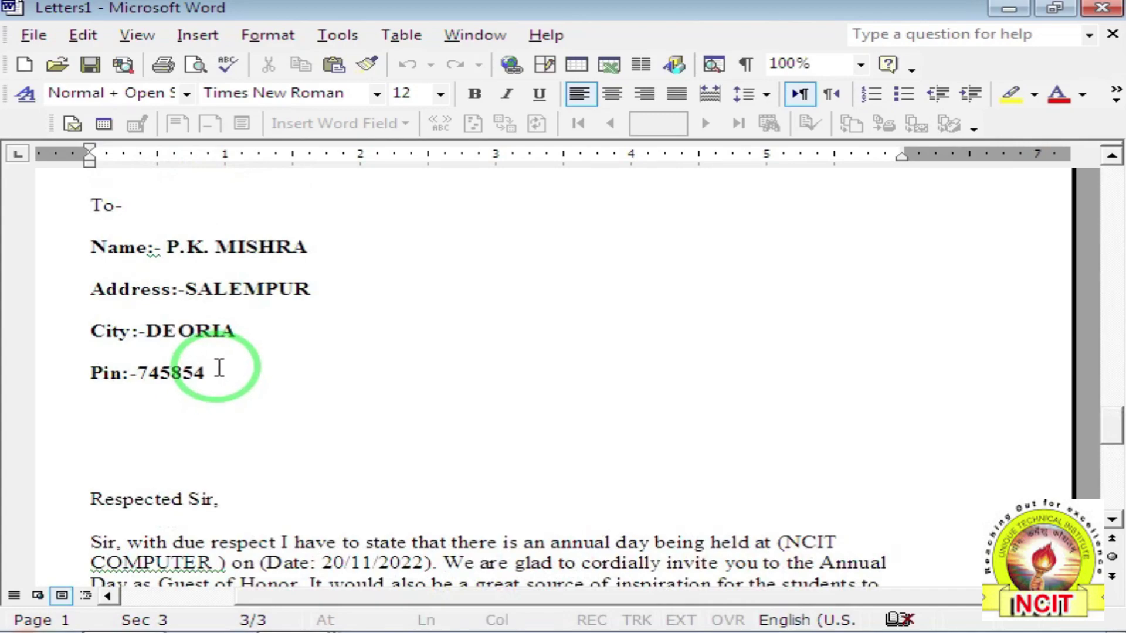
pyautogui.scroll(2, 217, 367)
pyautogui.scroll(3, 210, 360)
pyautogui.scroll(2, 209, 360)
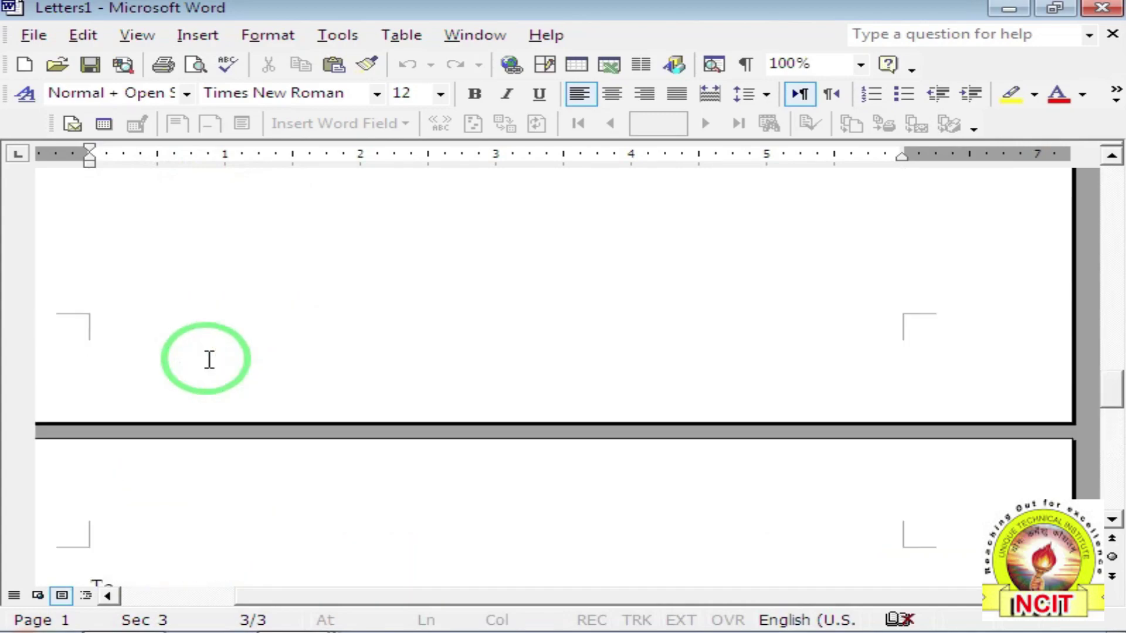
pyautogui.scroll(4, 209, 360)
pyautogui.scroll(6, 210, 360)
pyautogui.scroll(3, 210, 360)
pyautogui.scroll(1, 205, 360)
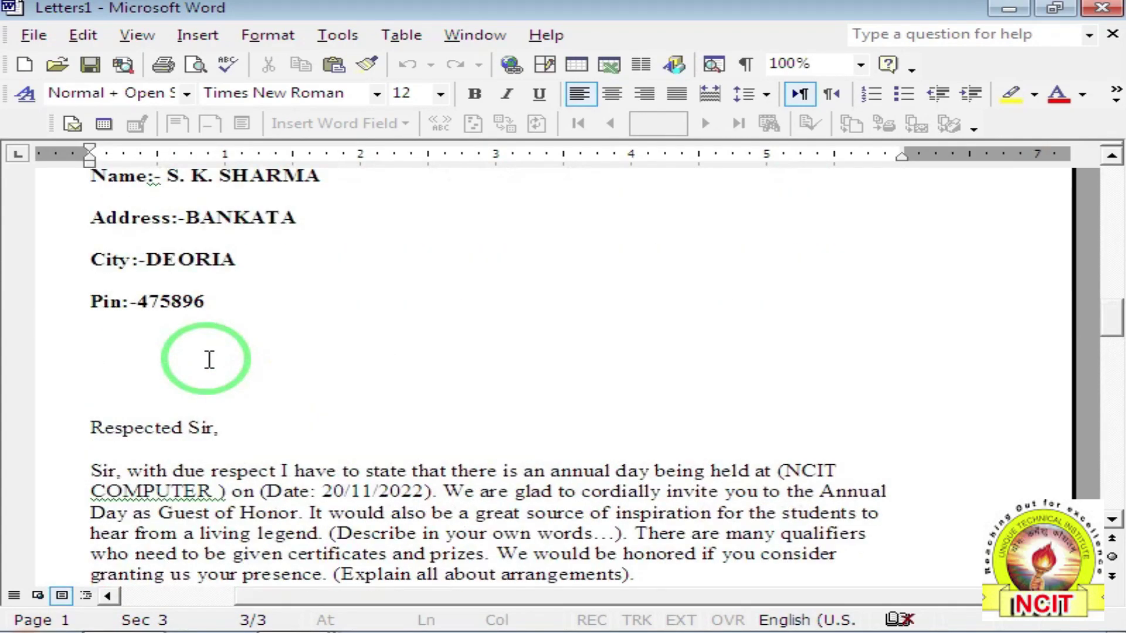
pyautogui.scroll(4, 208, 360)
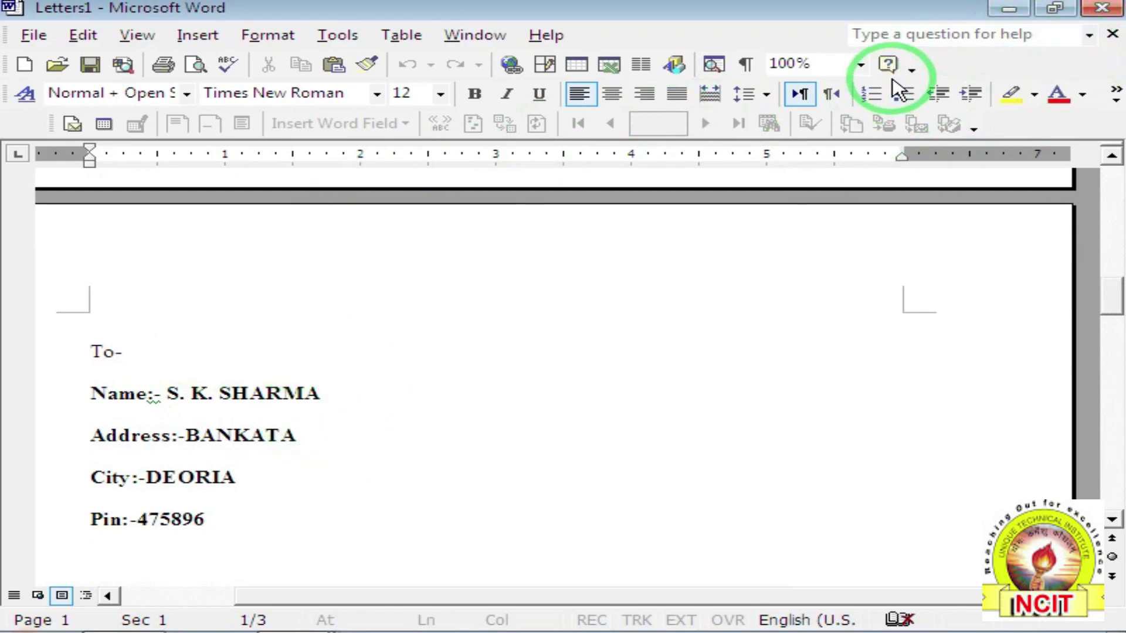
# Close the merged Letters1 document without saving changes
pyautogui.click(1112, 35)
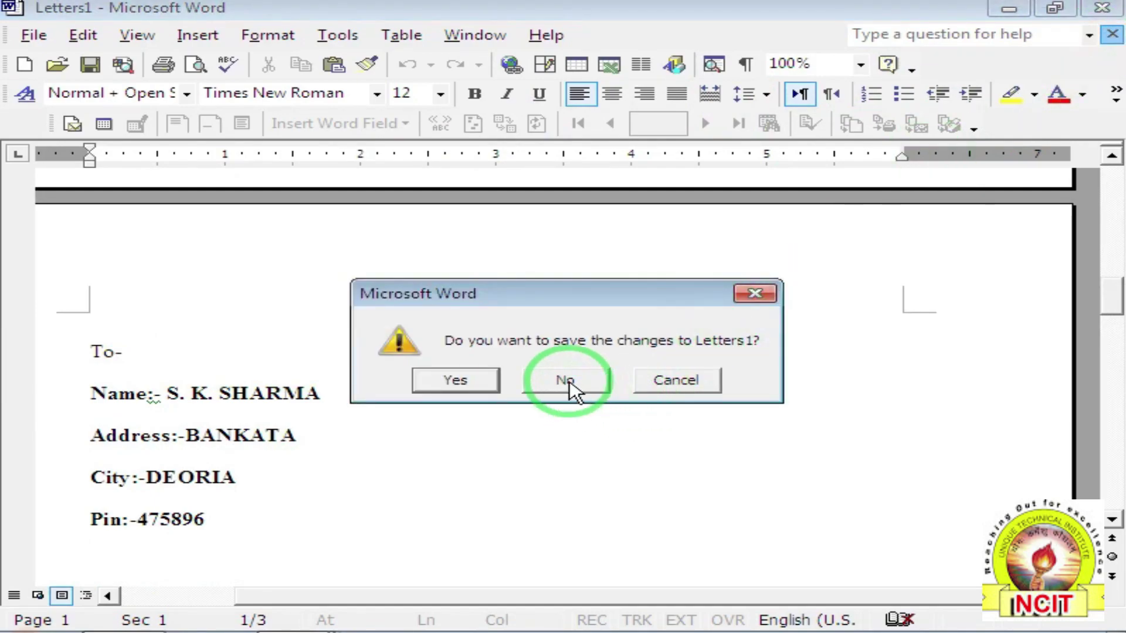
pyautogui.click(564, 381)
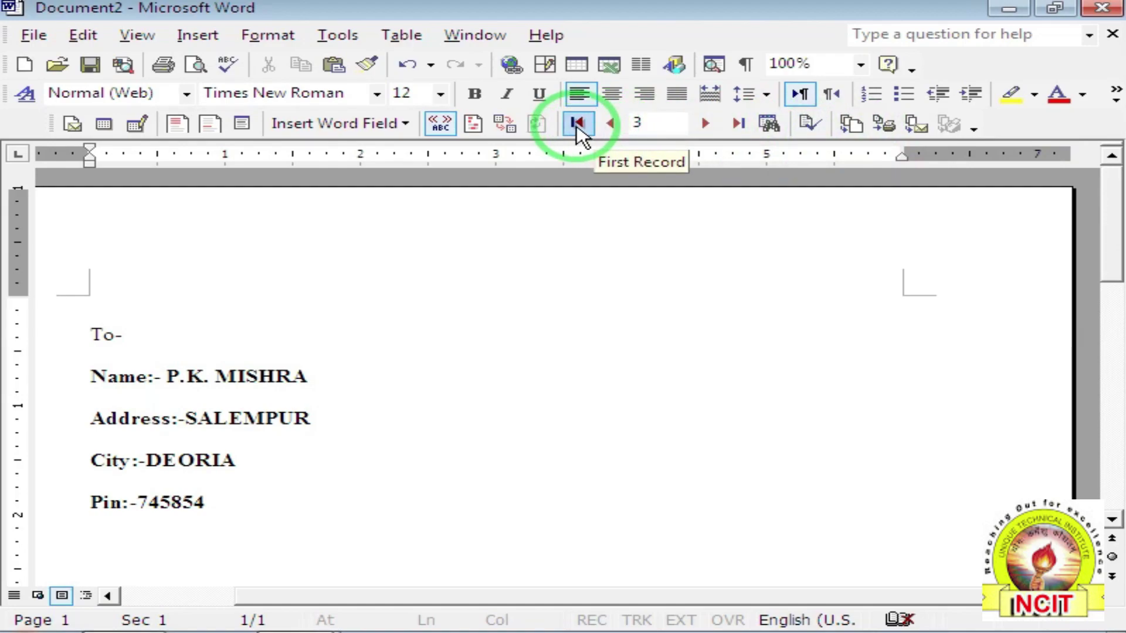
pyautogui.click(504, 124)
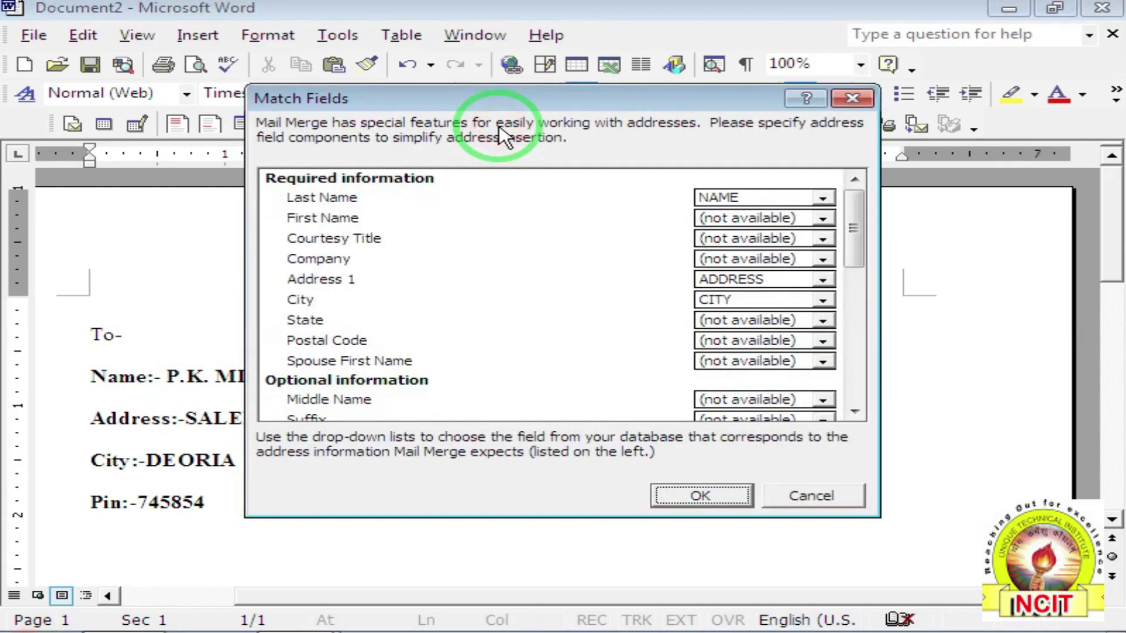
pyautogui.moveTo(478, 100); pyautogui.dragTo(649, 135)
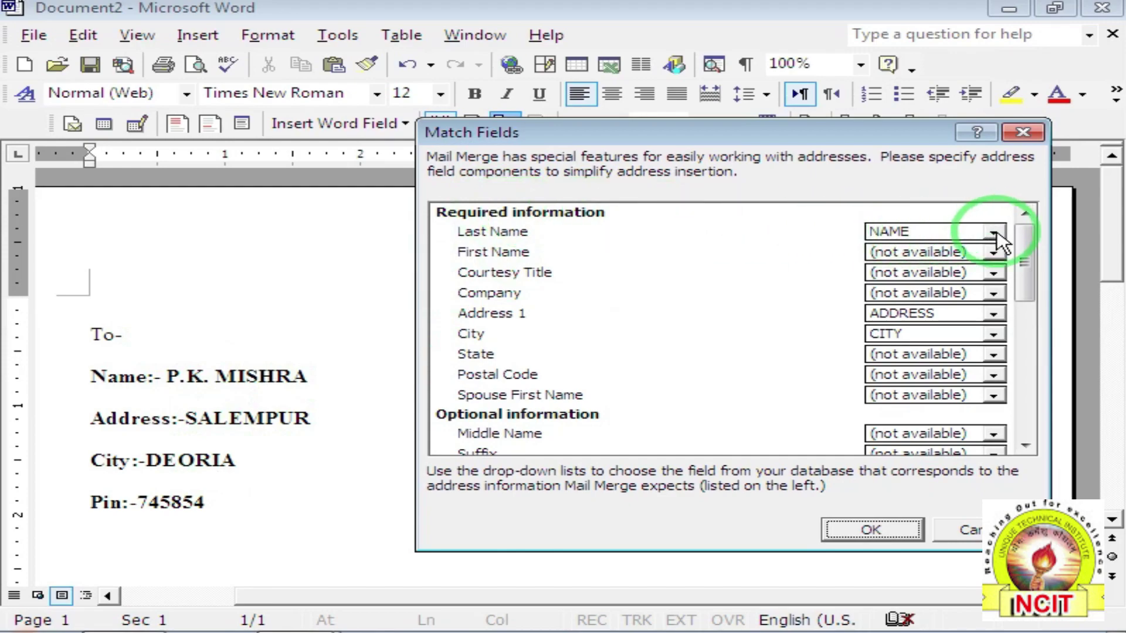
pyautogui.moveTo(883, 132); pyautogui.dragTo(829, 116)
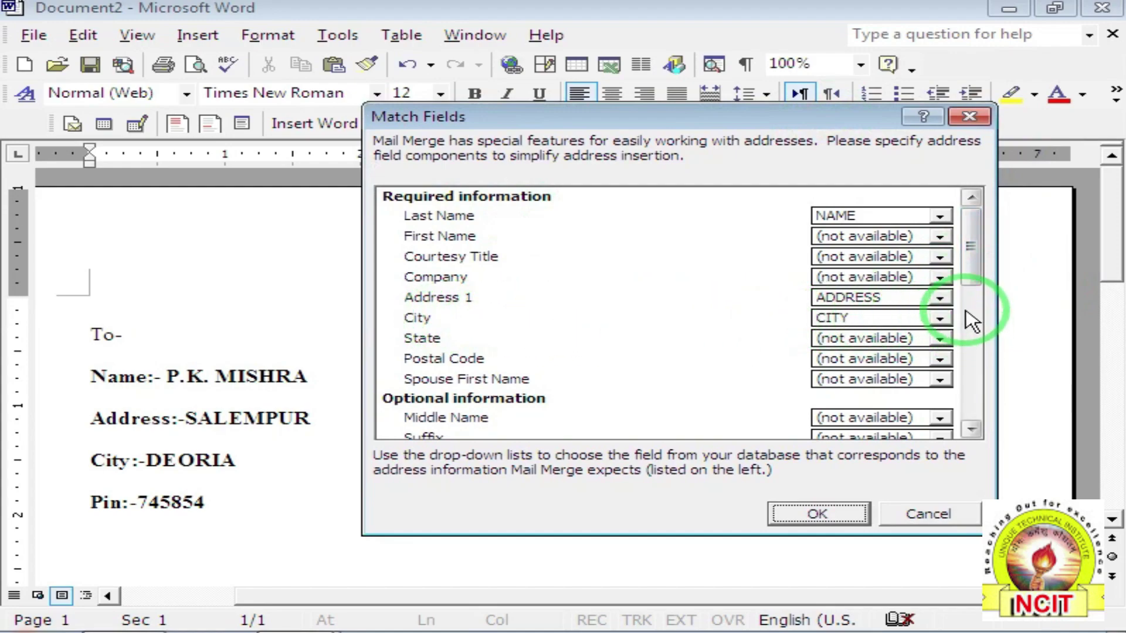
pyautogui.moveTo(975, 282)
pyautogui.mouseDown()
pyautogui.moveTo(985, 317)
pyautogui.moveTo(969, 431)
pyautogui.mouseUp()
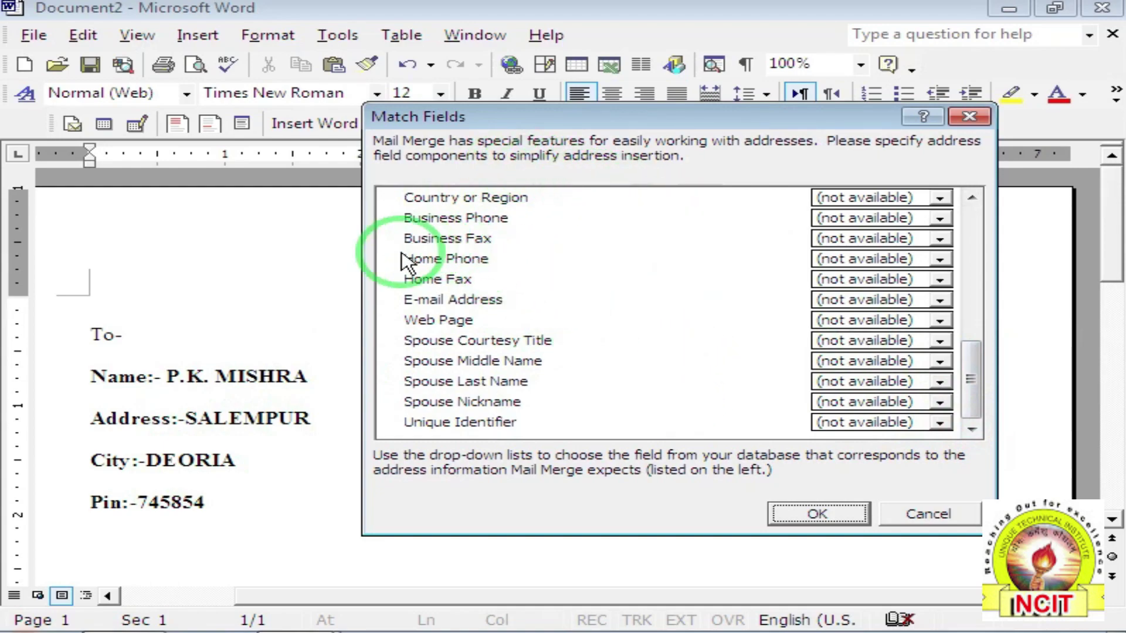
pyautogui.moveTo(970, 378); pyautogui.dragTo(973, 220)
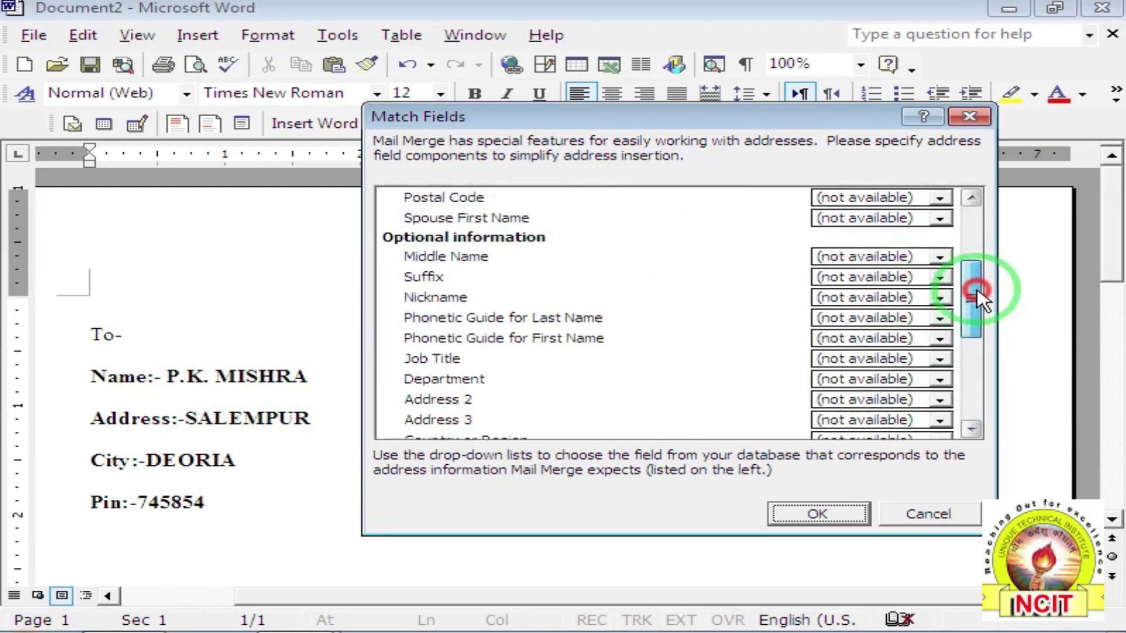
pyautogui.click(969, 116)
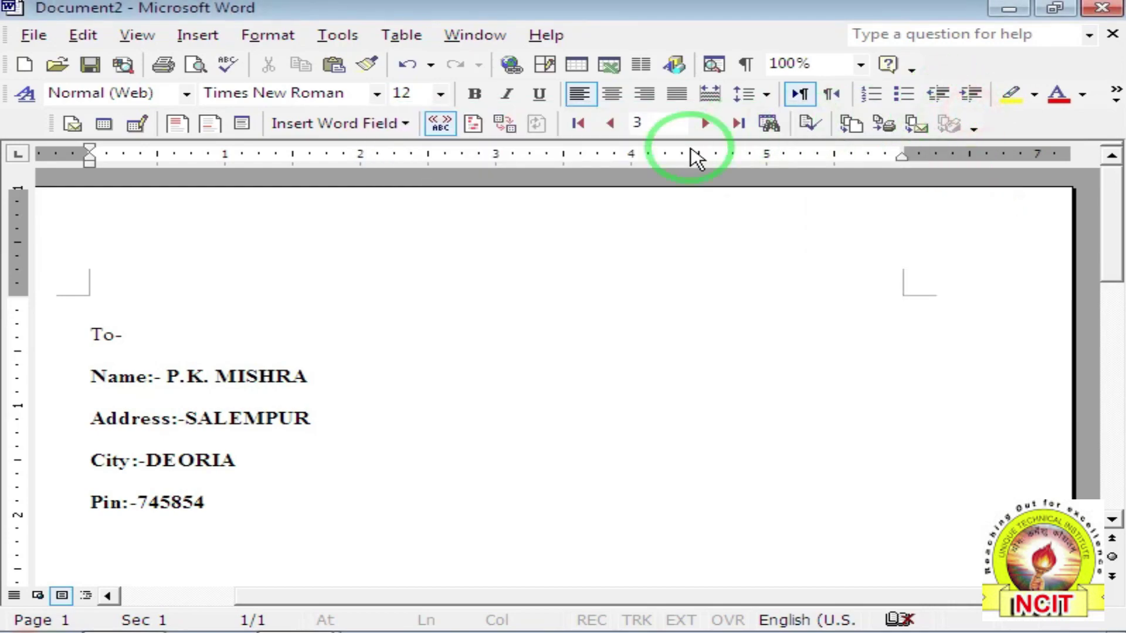
# Highlight the merge fields in grey, then toggle View Merged Data off and back on
pyautogui.click(472, 125)
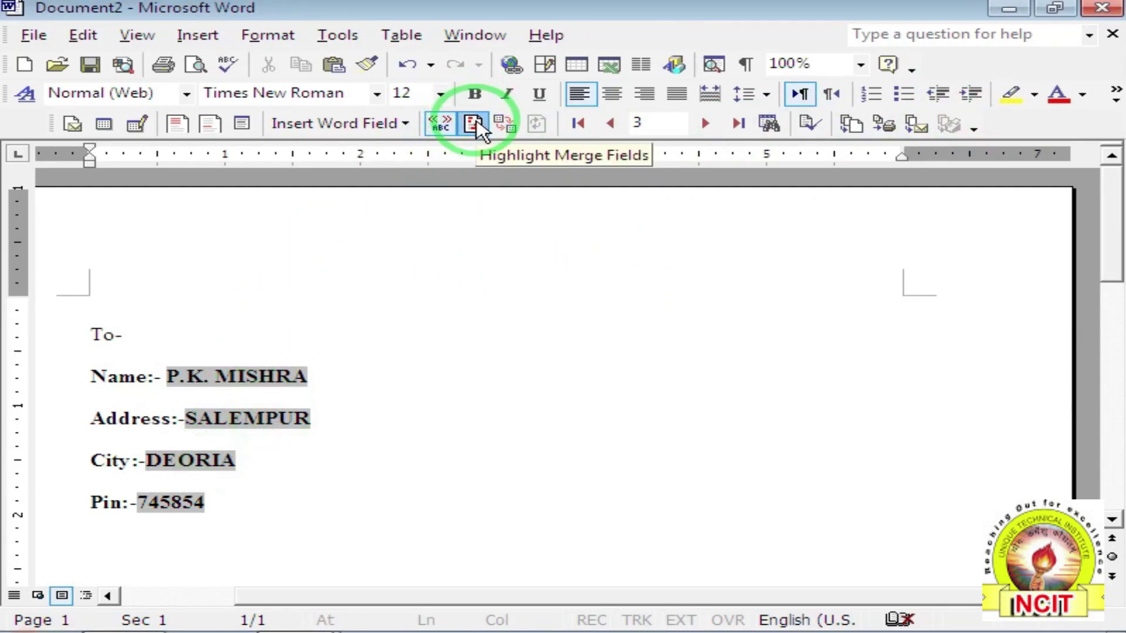
pyautogui.click(441, 124)
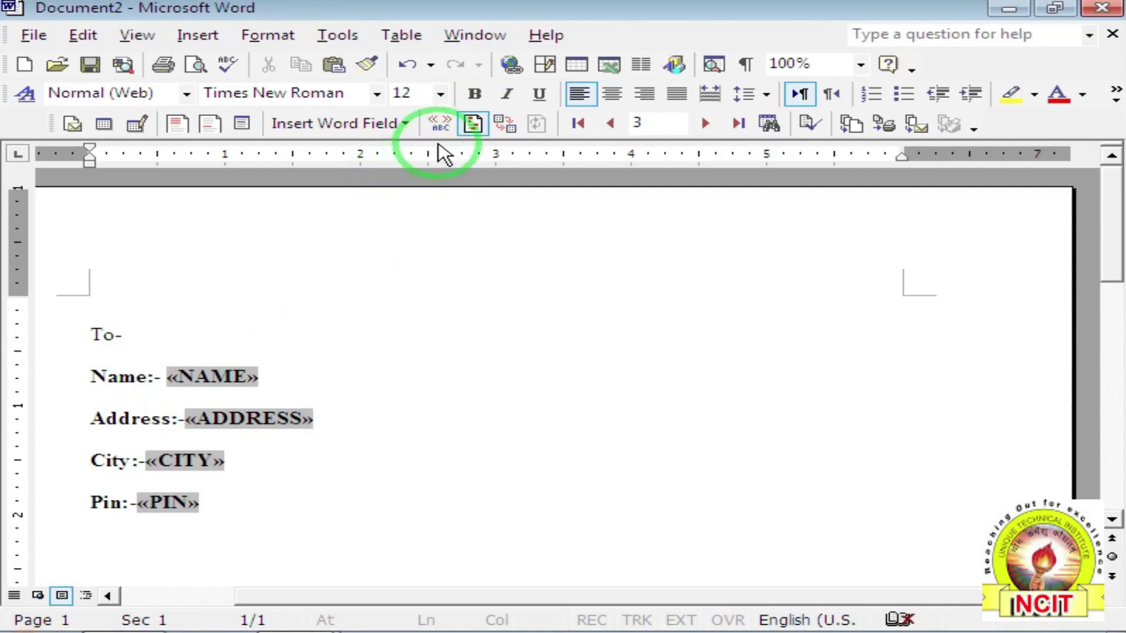
pyautogui.click(443, 123)
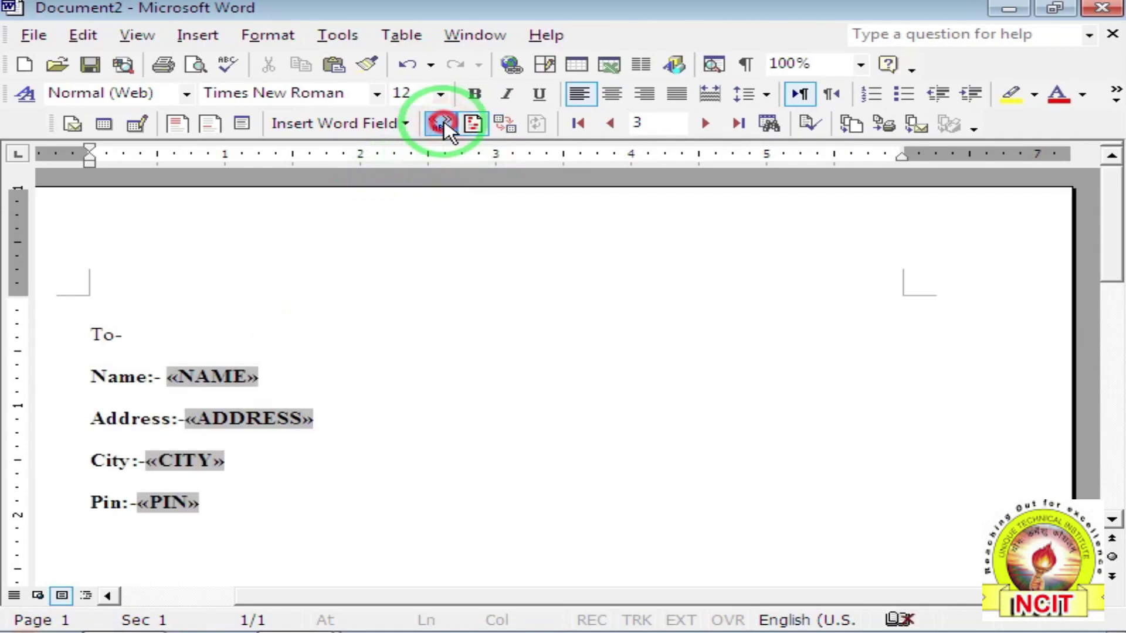
pyautogui.scroll(-1, 235, 353)
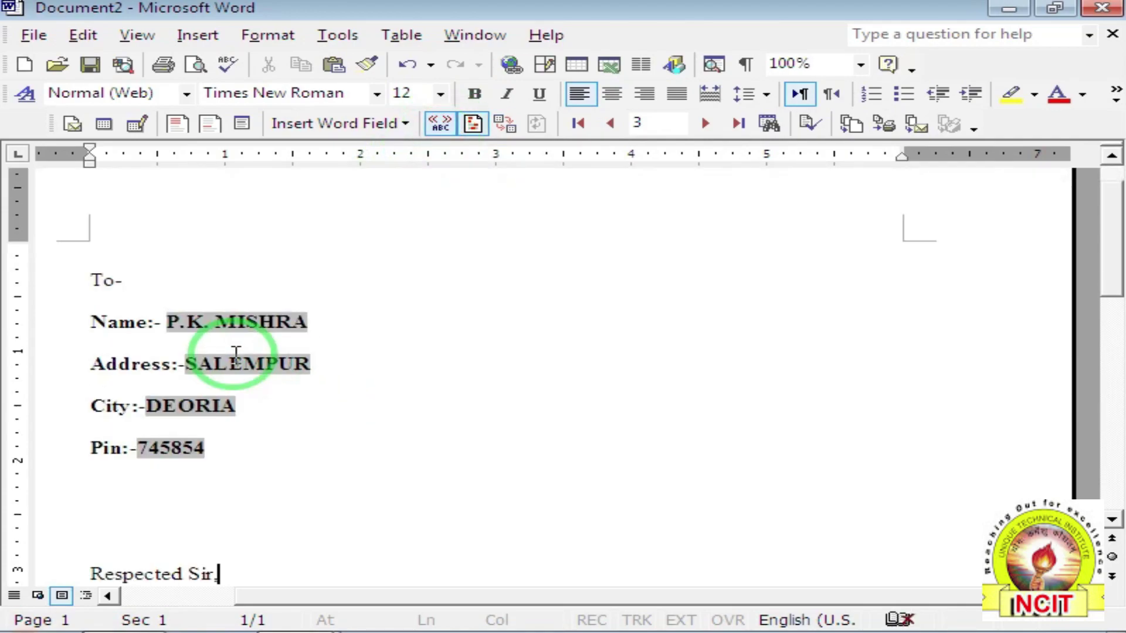
pyautogui.scroll(-2, 236, 354)
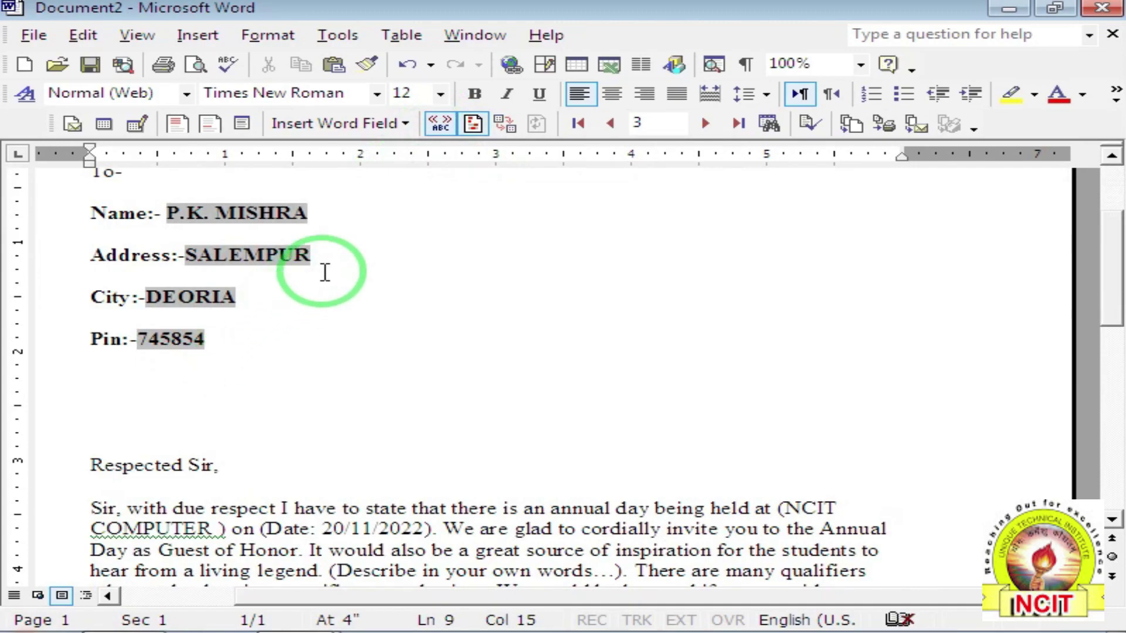
pyautogui.click(405, 125)
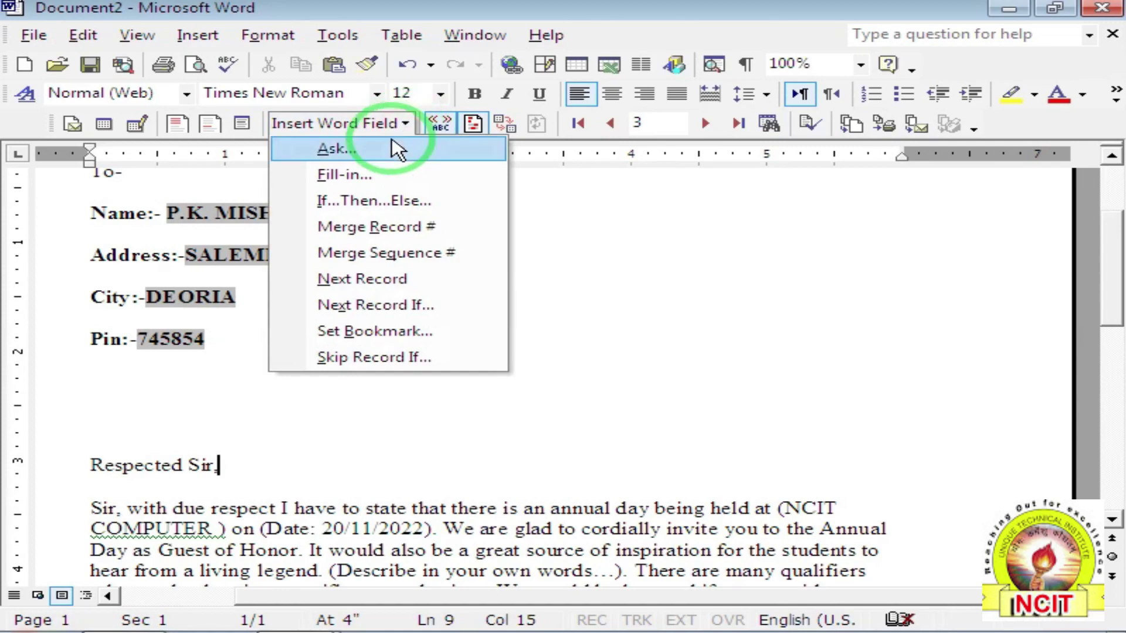
pyautogui.click(371, 279)
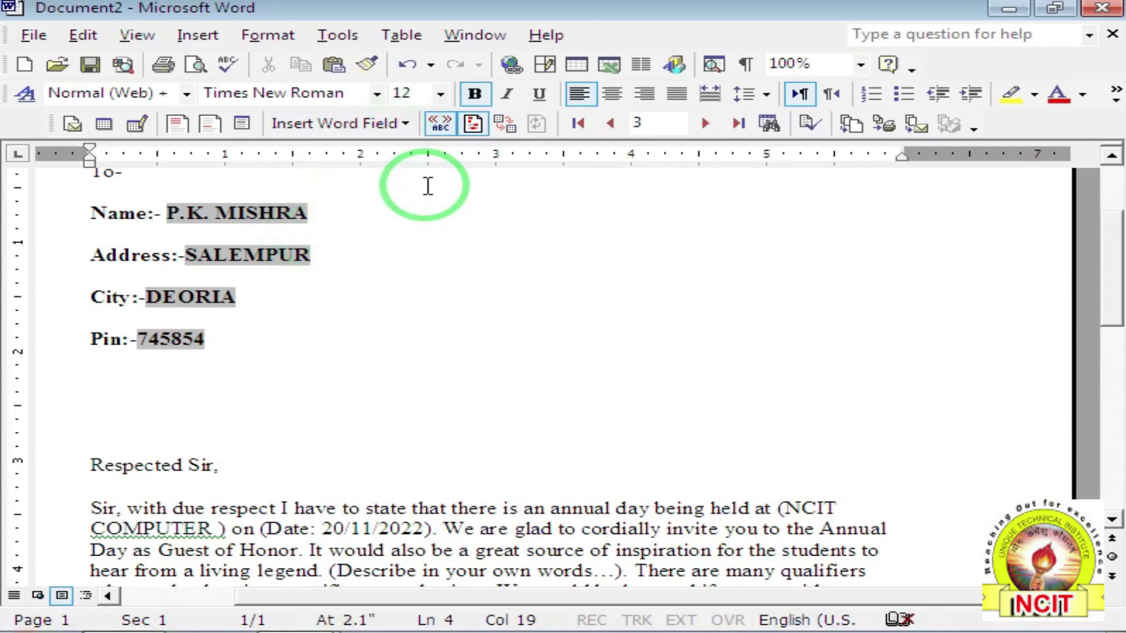
pyautogui.click(406, 124)
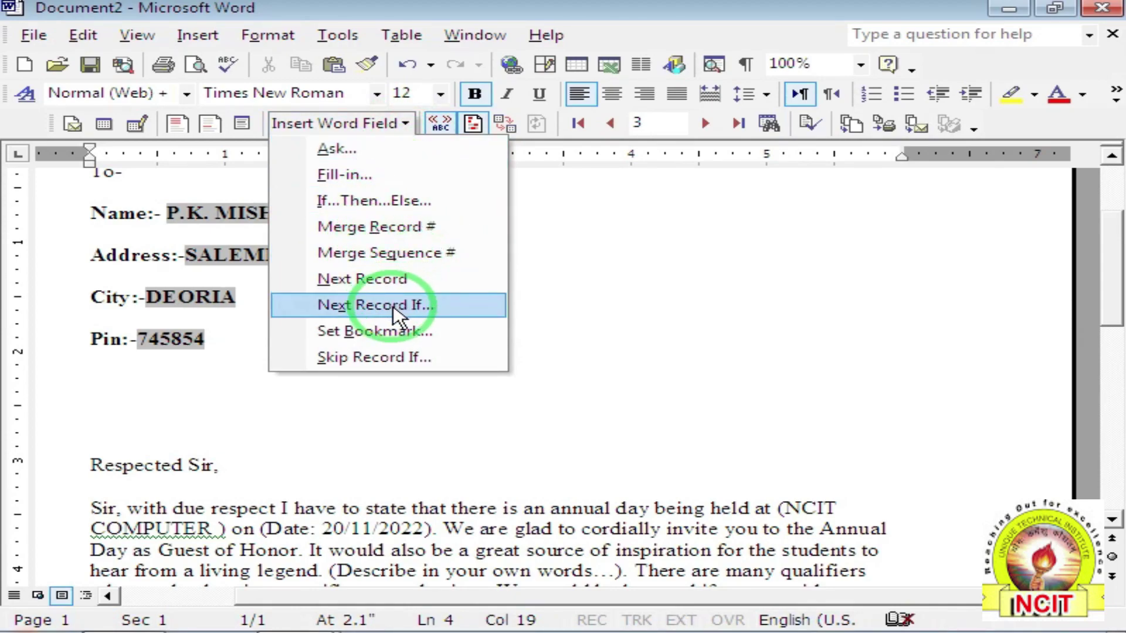
pyautogui.click(651, 329)
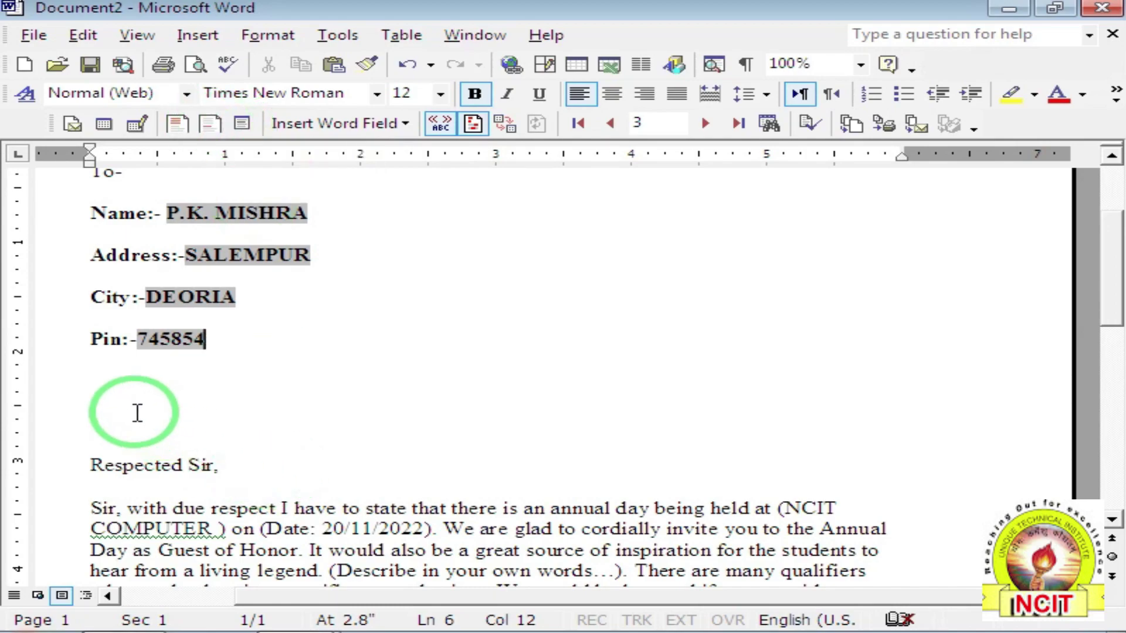
pyautogui.click(136, 405)
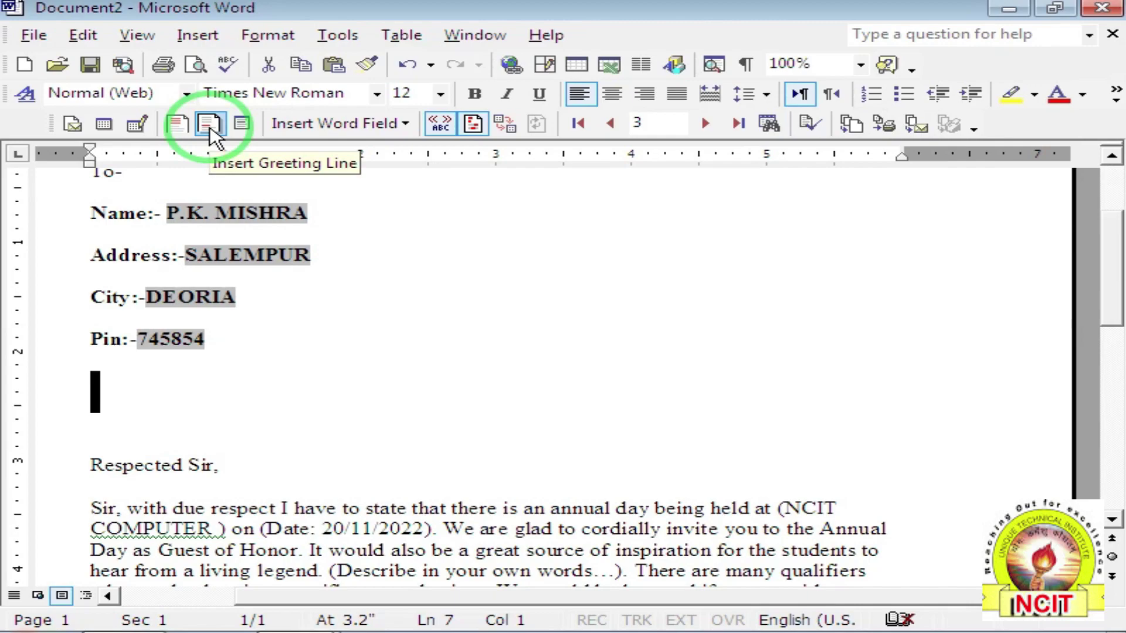
pyautogui.click(209, 124)
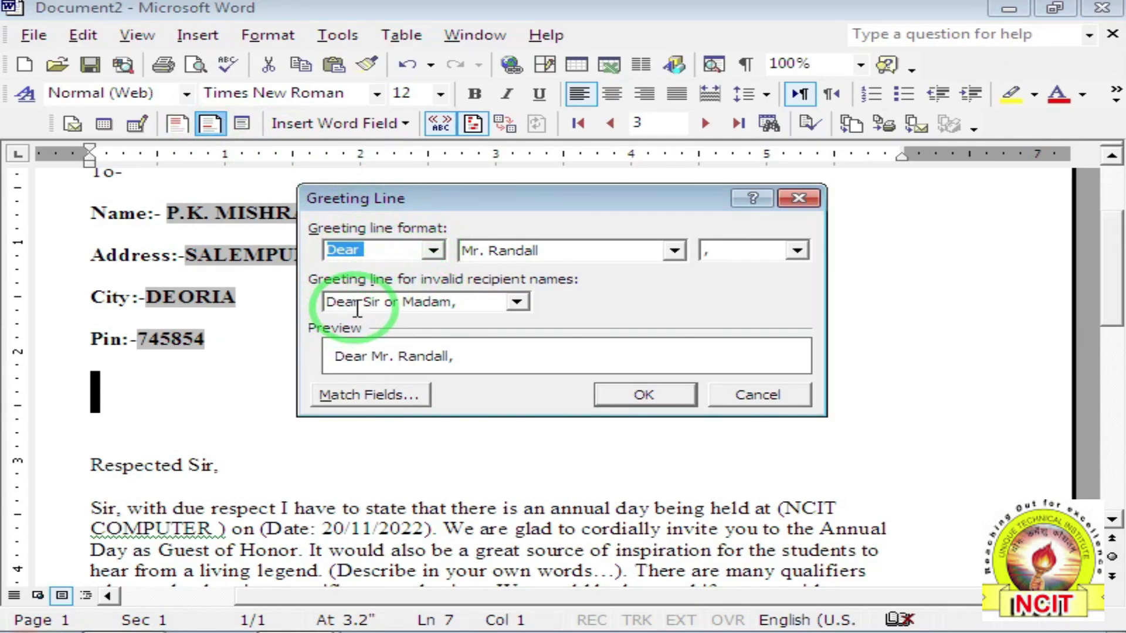
pyautogui.click(519, 303)
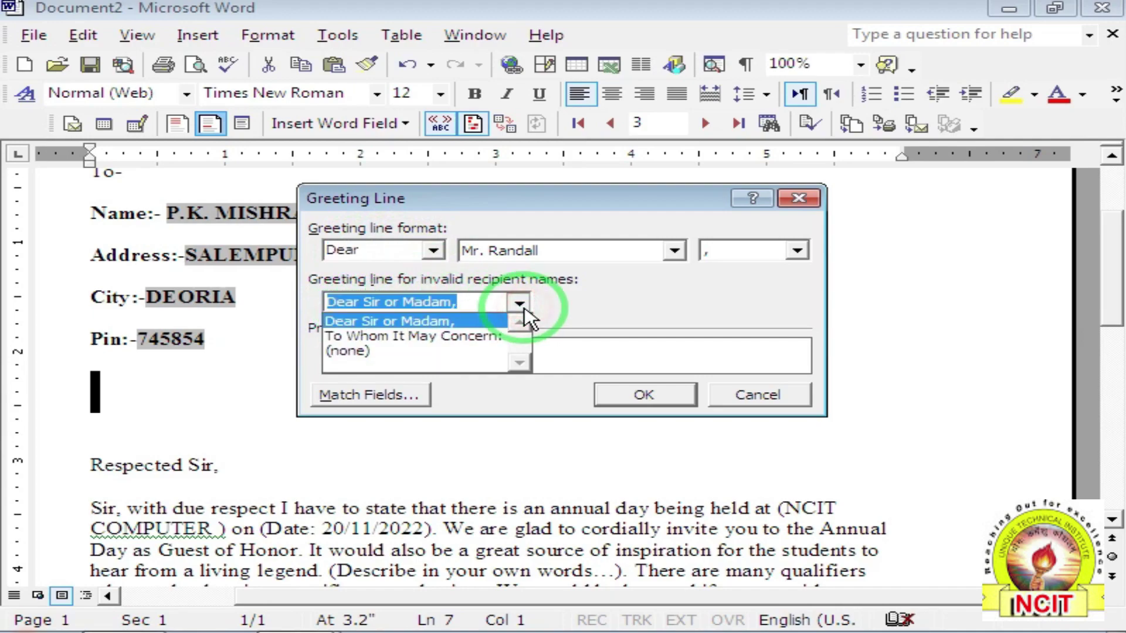
pyautogui.click(520, 304)
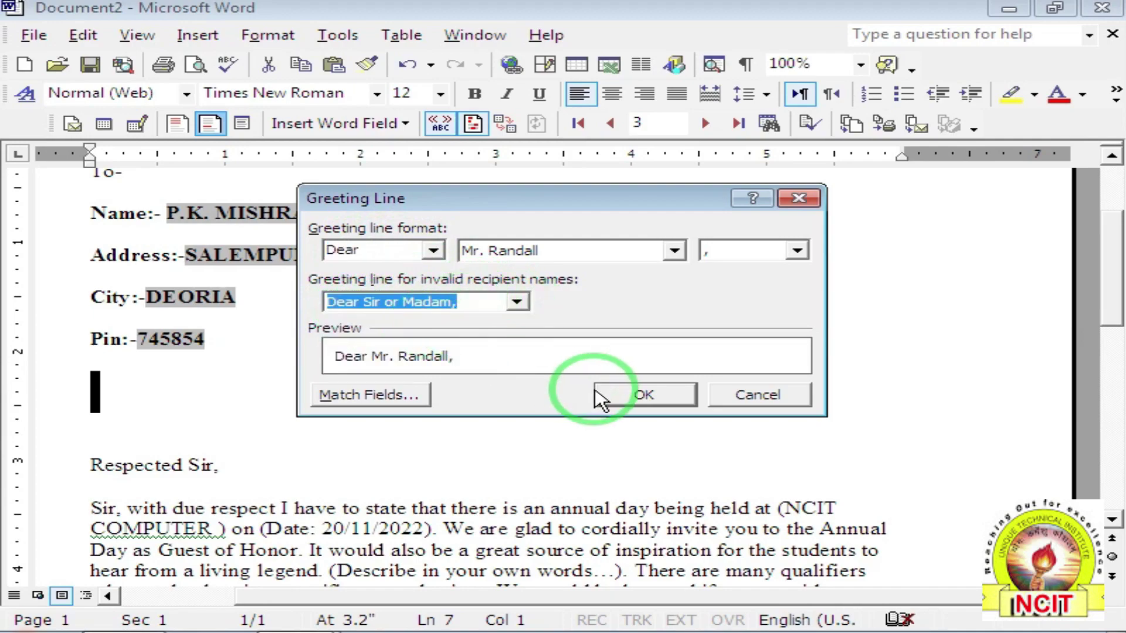
pyautogui.click(643, 396)
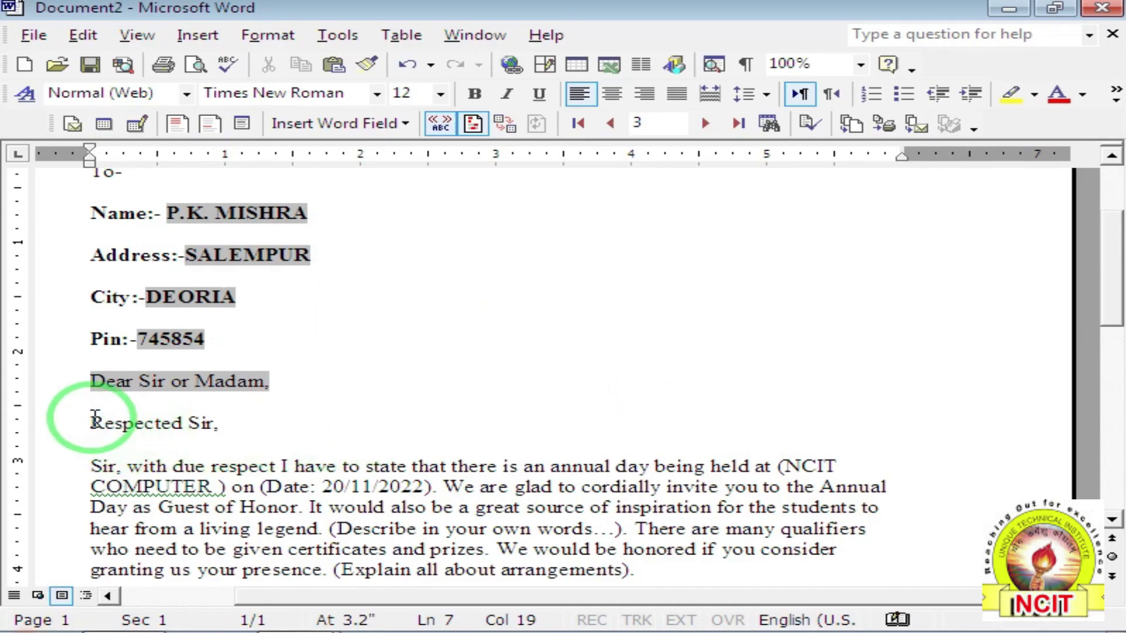
pyautogui.click(98, 389)
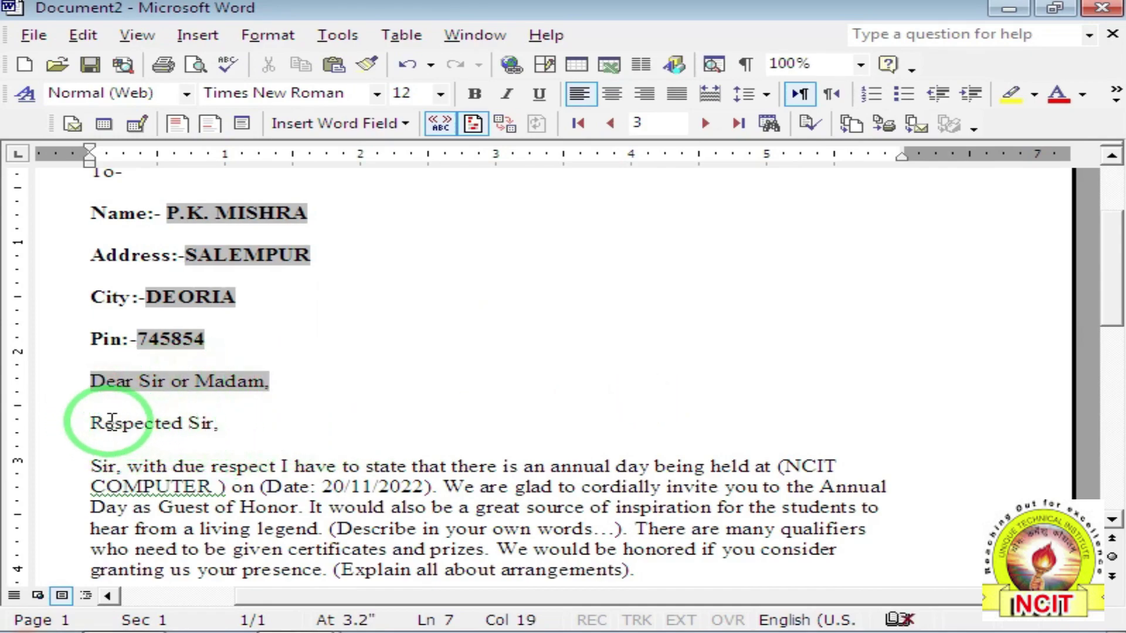
pyautogui.moveTo(94, 422); pyautogui.dragTo(234, 420)
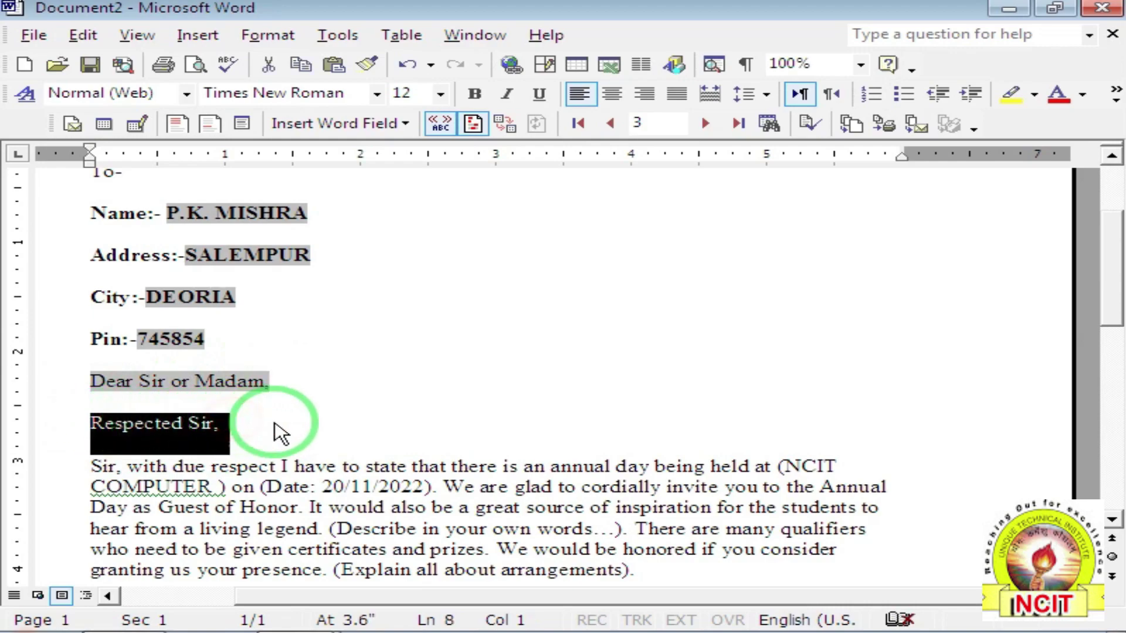
pyautogui.click(271, 427)
pyautogui.click(93, 417)
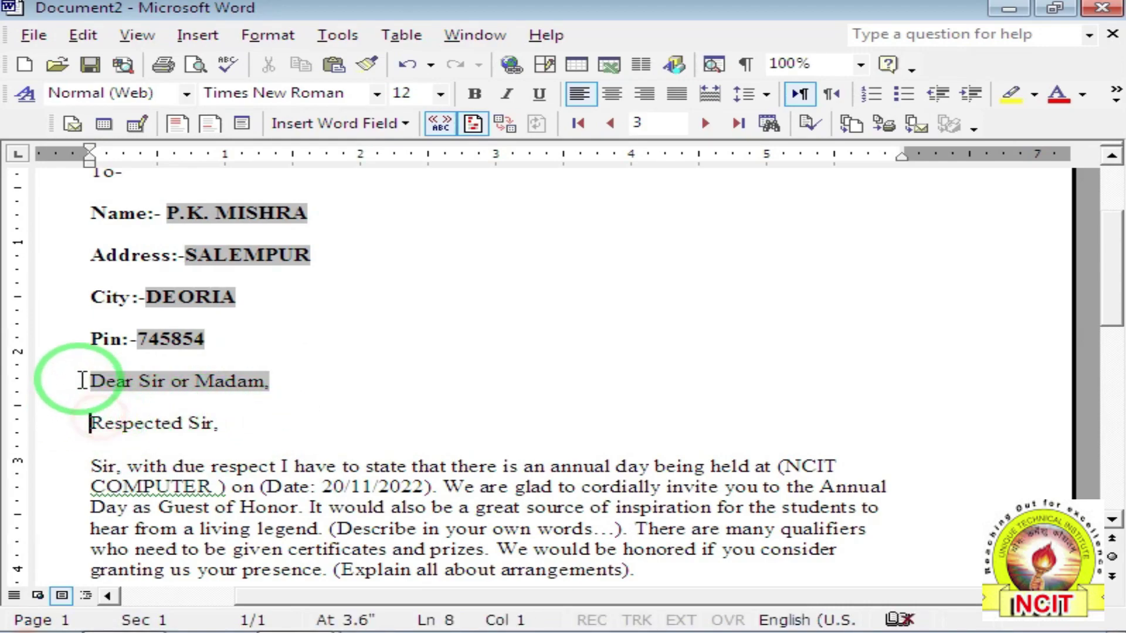
pyautogui.click(89, 380)
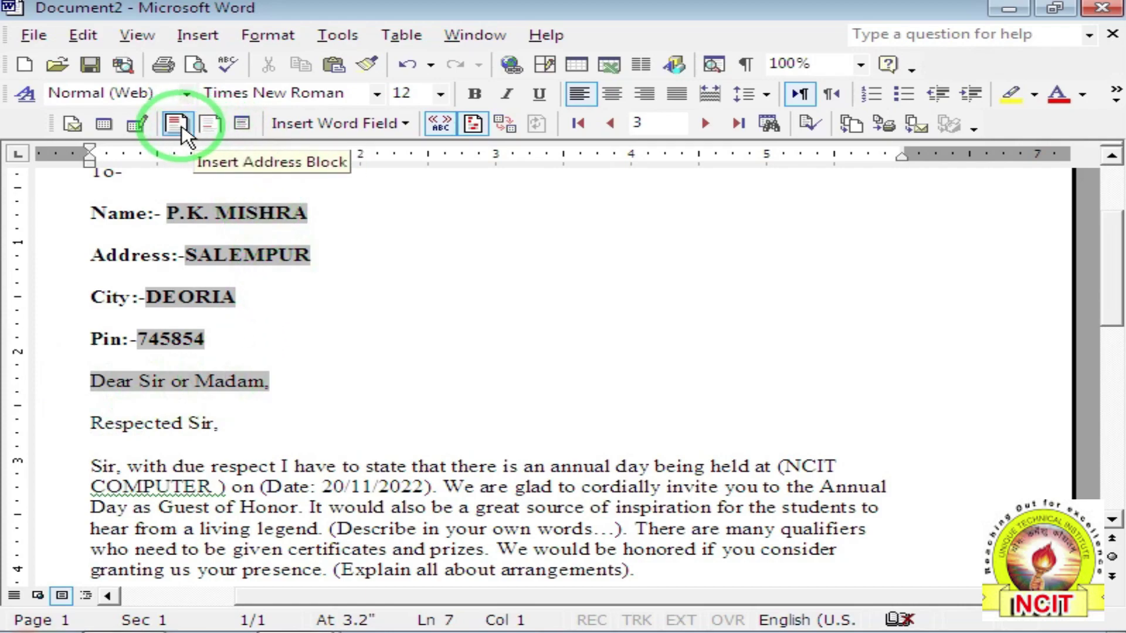
# Delete the Name through Pin recipient lines, leaving two blank lines above the greeting
pyautogui.click(176, 124)
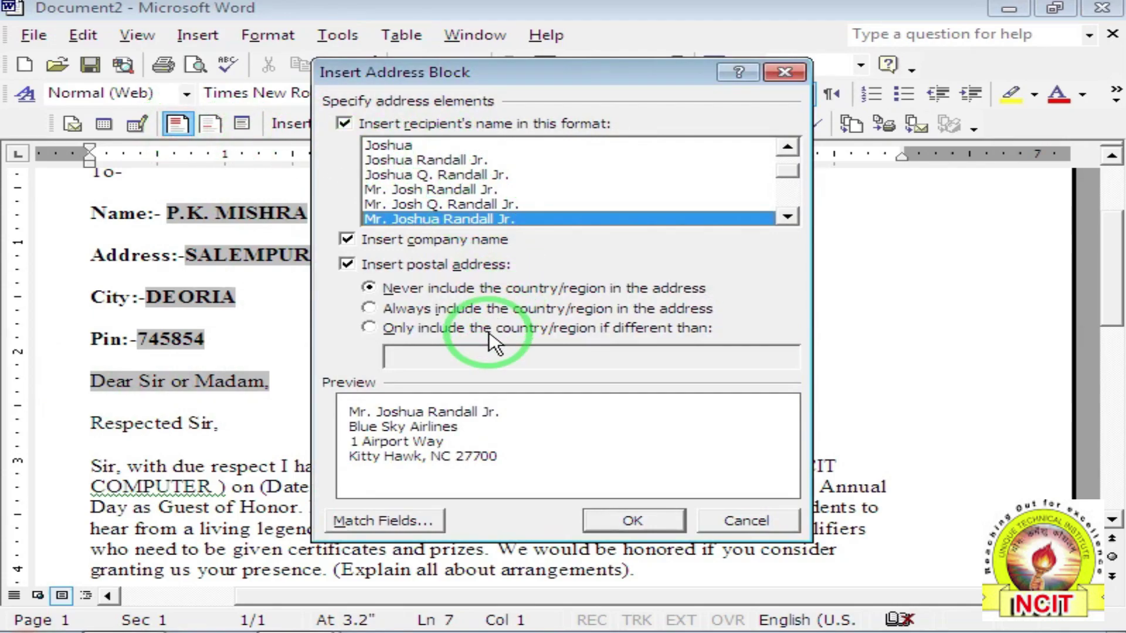
pyautogui.click(742, 521)
pyautogui.moveTo(91, 211)
pyautogui.mouseDown()
pyautogui.moveTo(171, 239)
pyautogui.moveTo(319, 334)
pyautogui.mouseUp()
pyautogui.click(319, 335)
pyautogui.moveTo(93, 218); pyautogui.dragTo(327, 346)
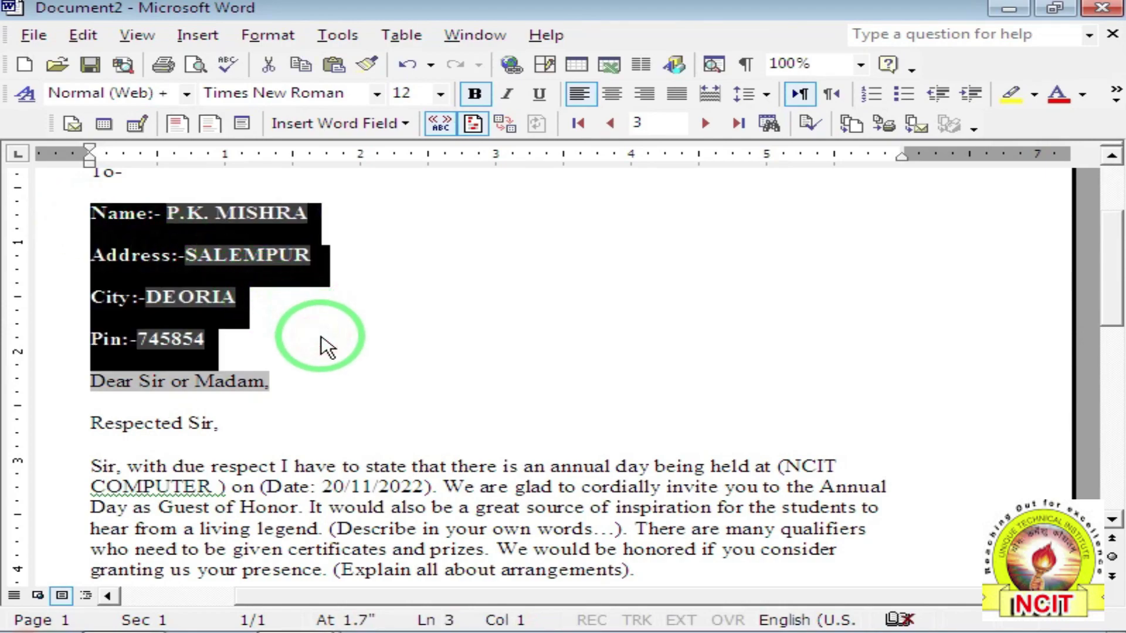
pyautogui.press('Delete')
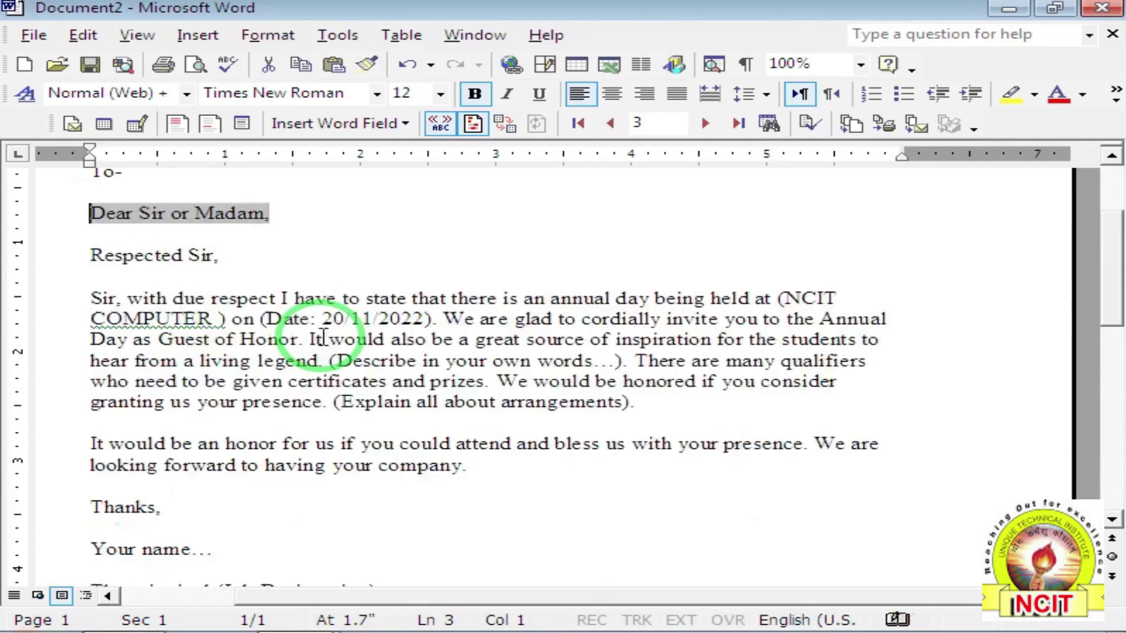
pyautogui.press('Return')
pyautogui.press('Return')
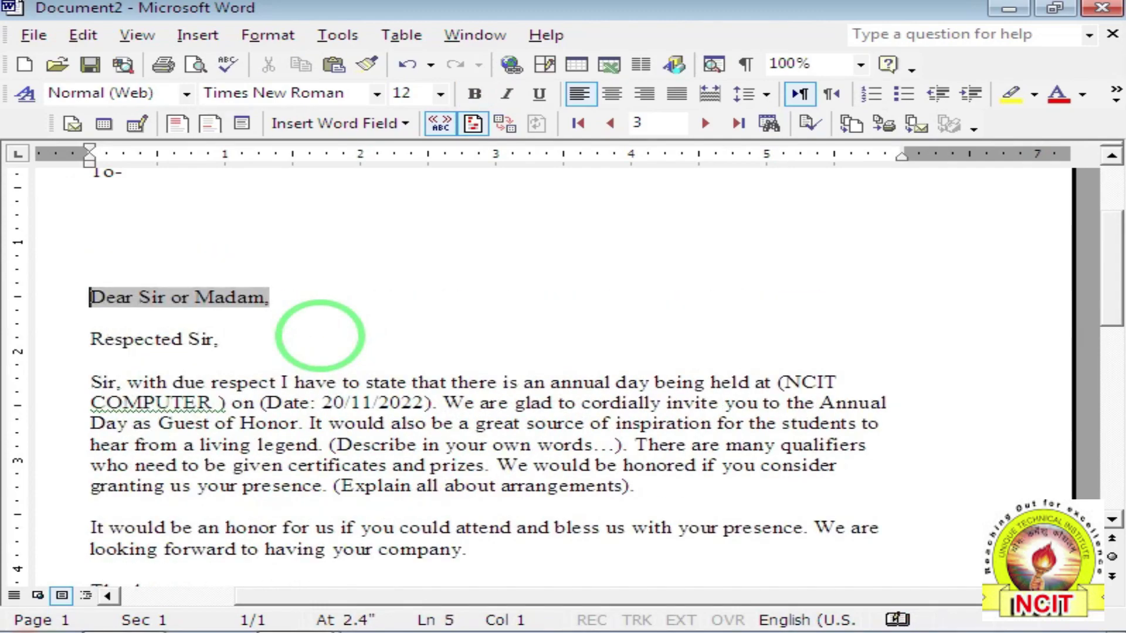
# Insert an address block field on the blank line under 'To-'
pyautogui.click(100, 212)
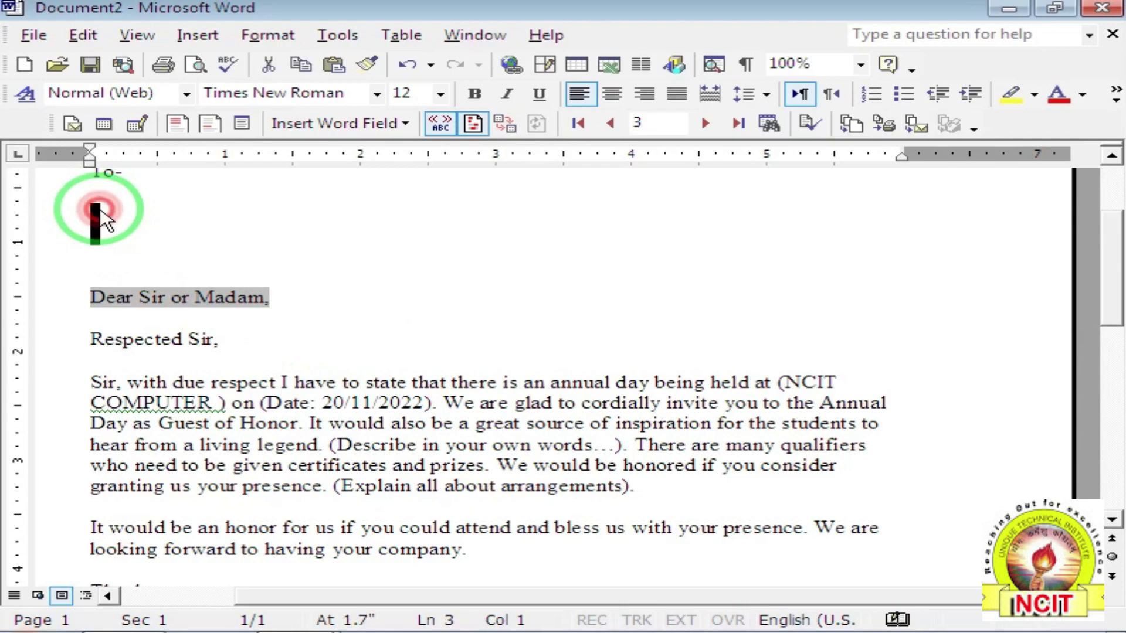
pyautogui.click(185, 130)
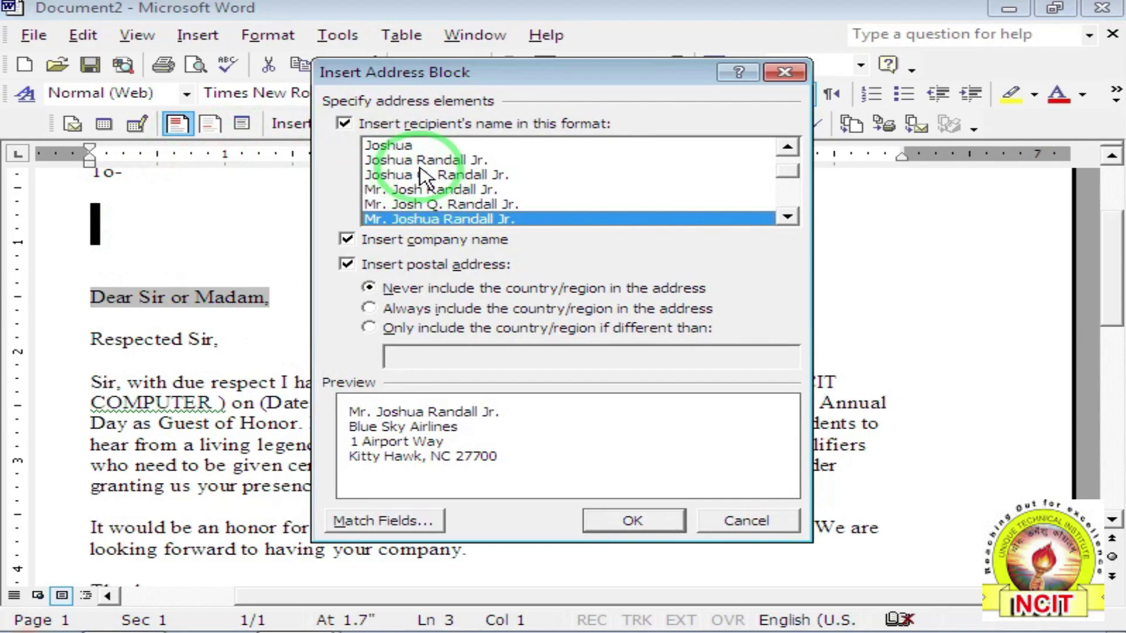
pyautogui.click(612, 521)
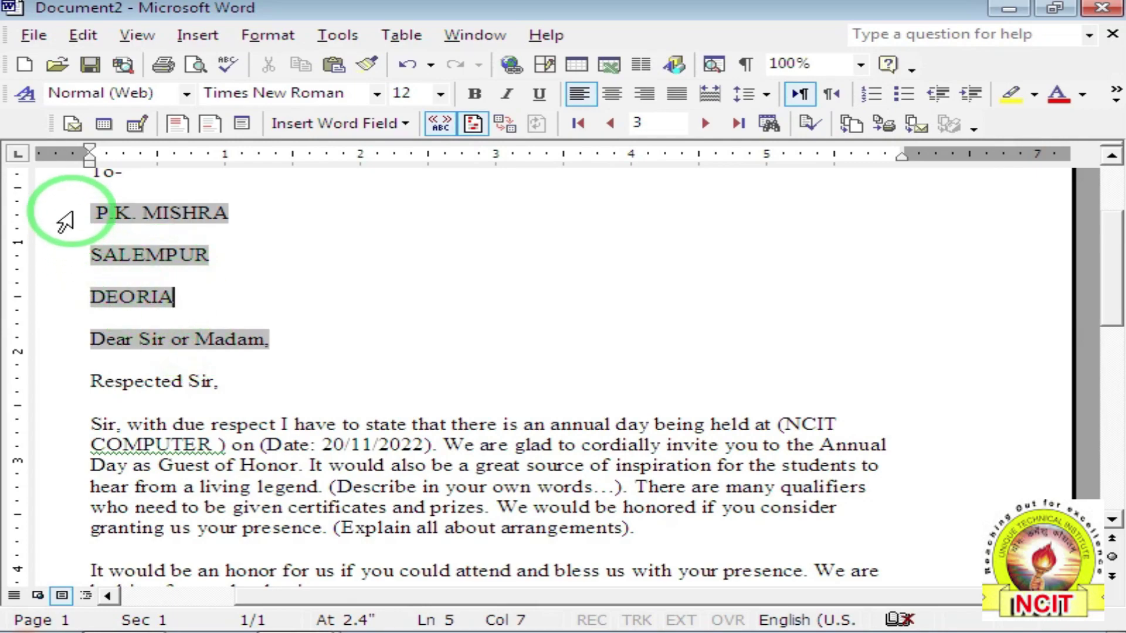
pyautogui.click(91, 213)
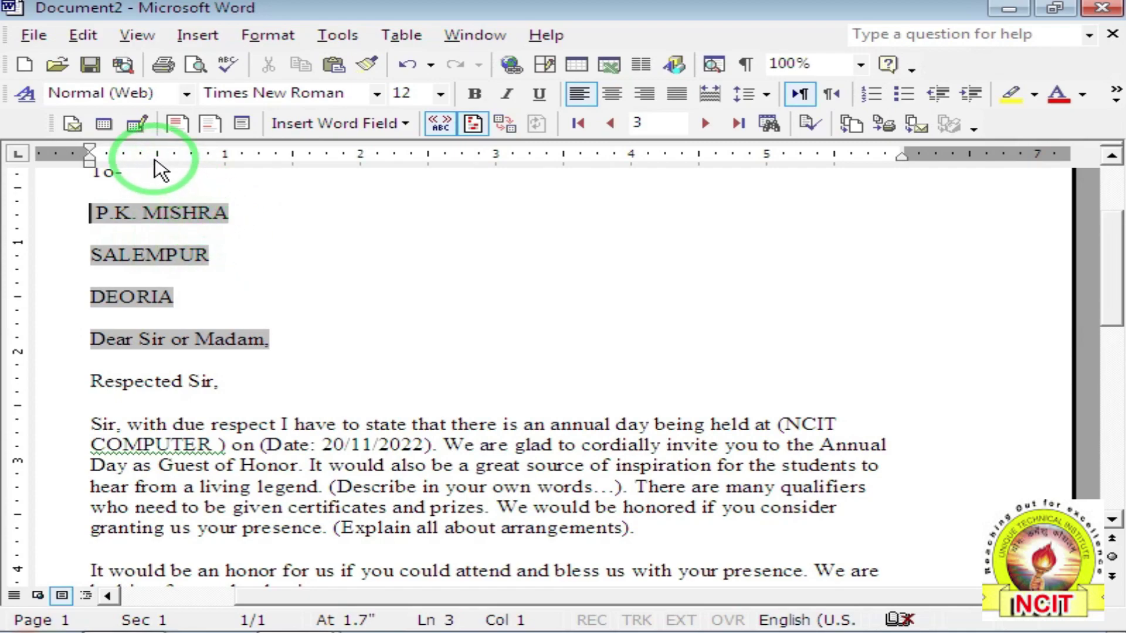
# Add a fourth recipient record via Edit, entering the name, address, city and PIN
pyautogui.click(135, 125)
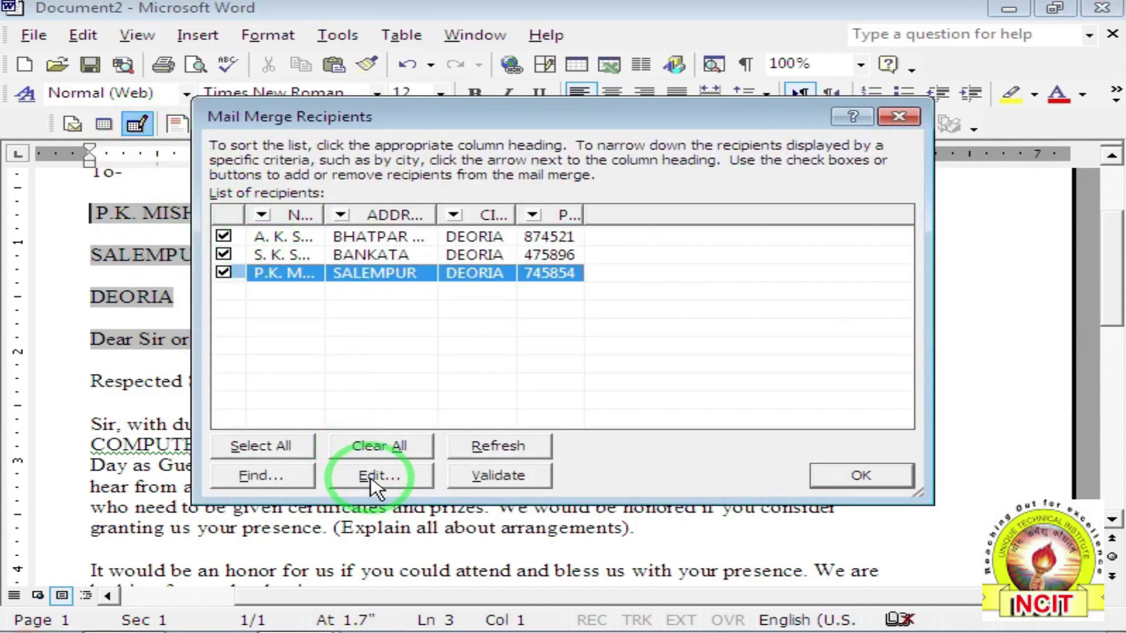
pyautogui.click(379, 476)
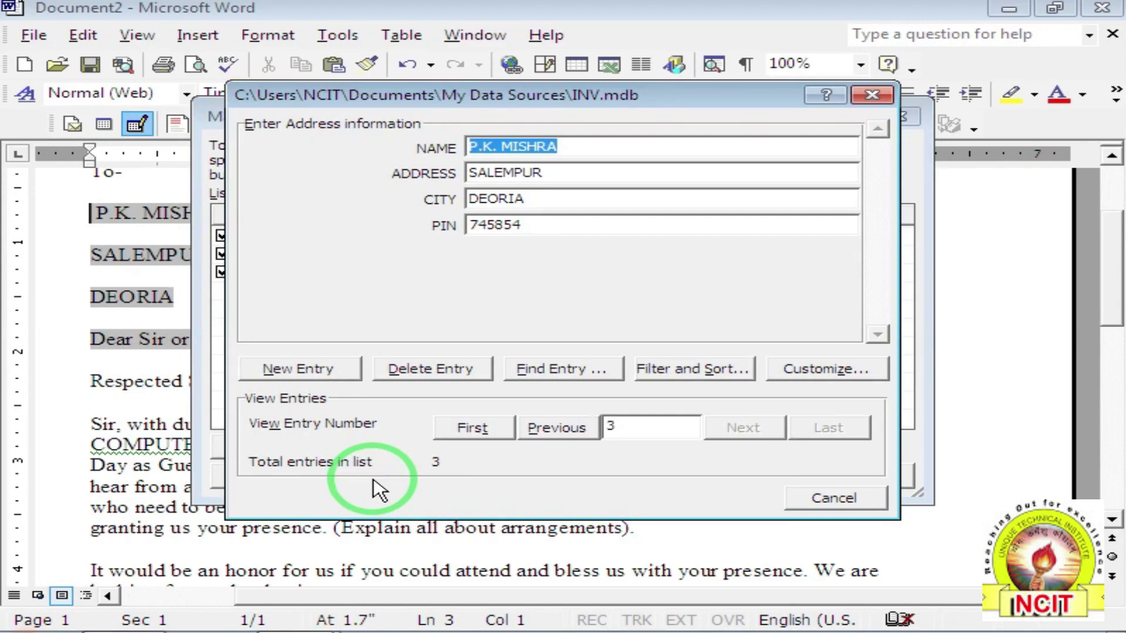
pyautogui.click(299, 370)
pyautogui.write('S.S.')
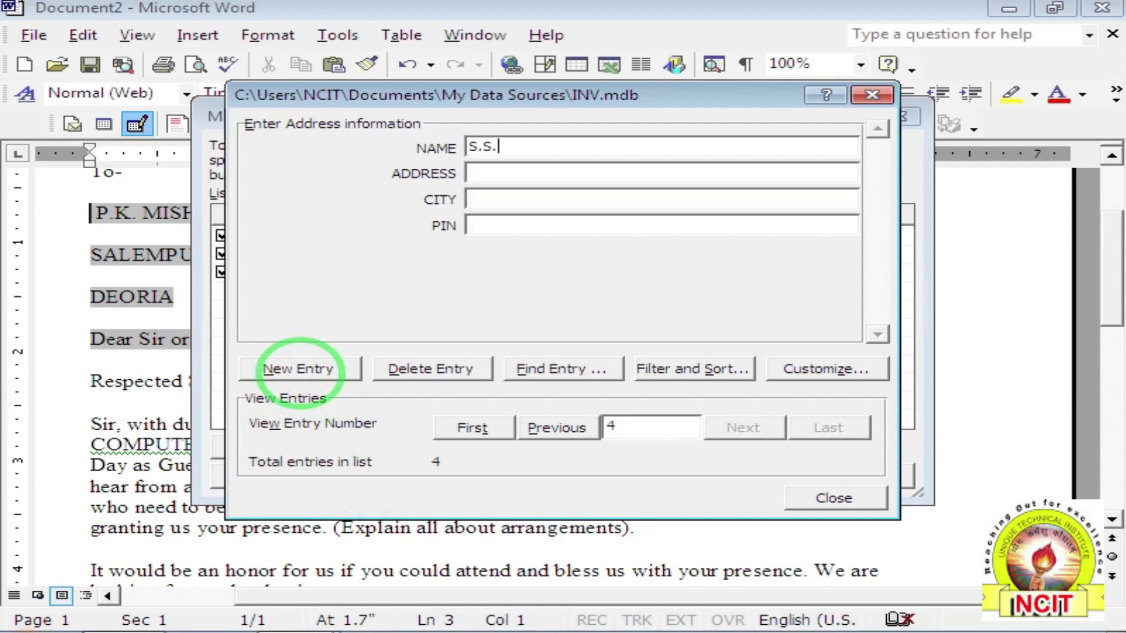
pyautogui.write('YADAV')
pyautogui.click(482, 175)
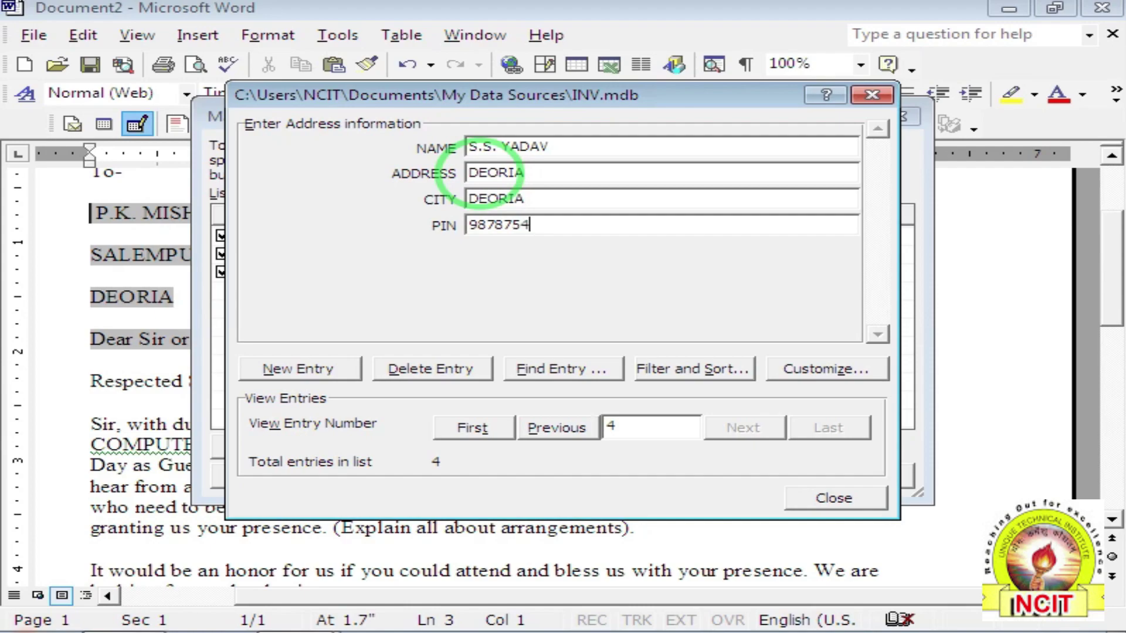
pyautogui.click(835, 500)
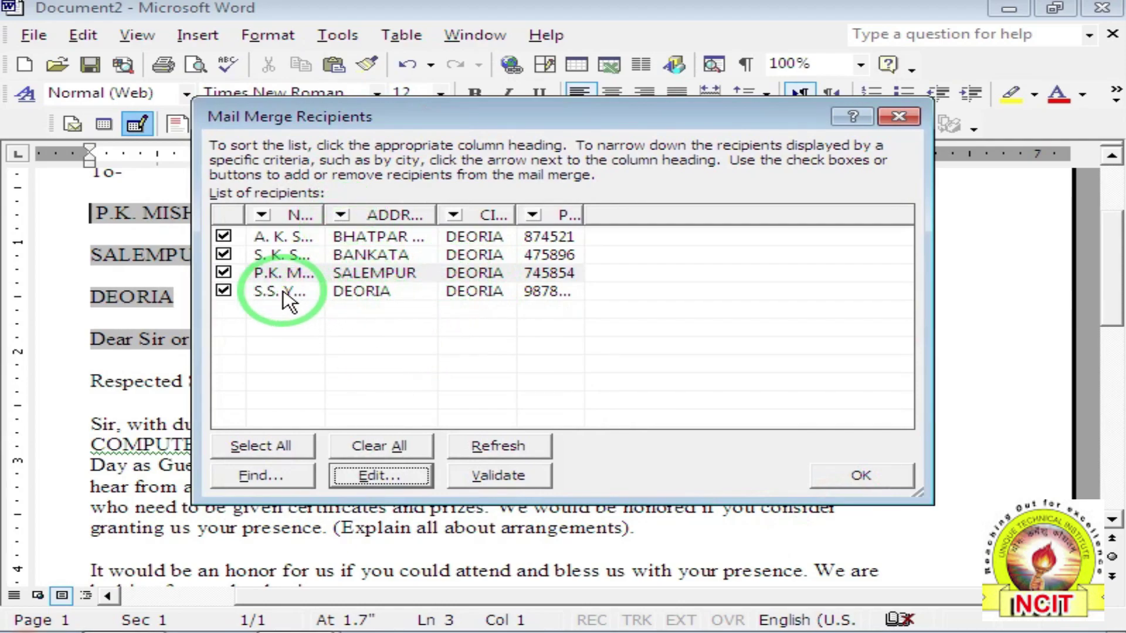
# Accept the recipient list and step through the preview records, ending on the fourth recipient
pyautogui.click(879, 475)
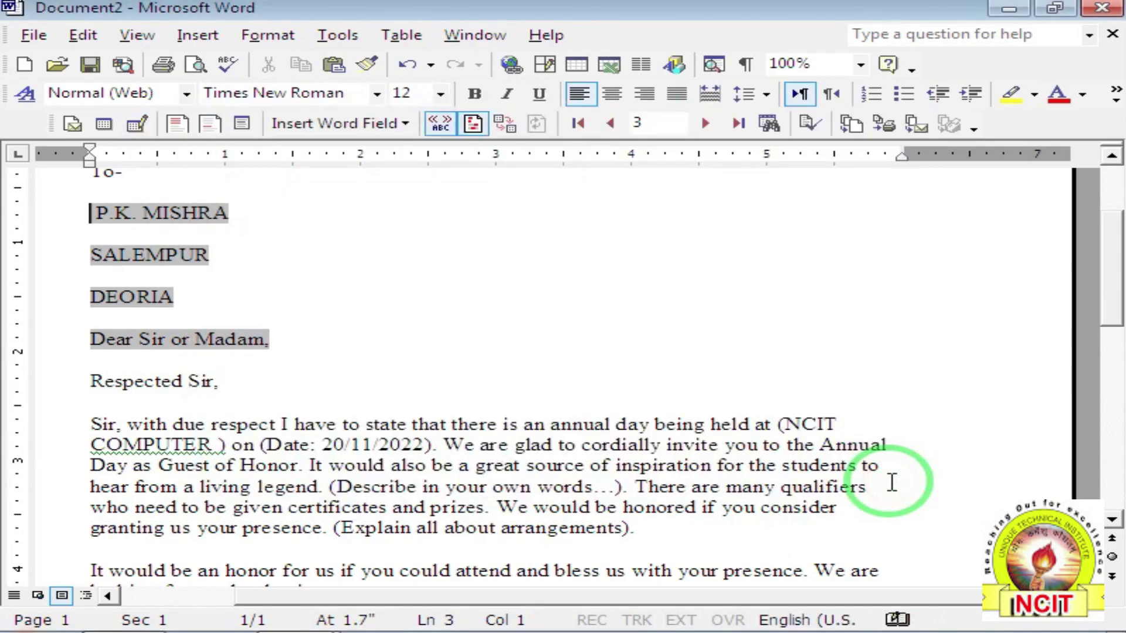
pyautogui.click(704, 123)
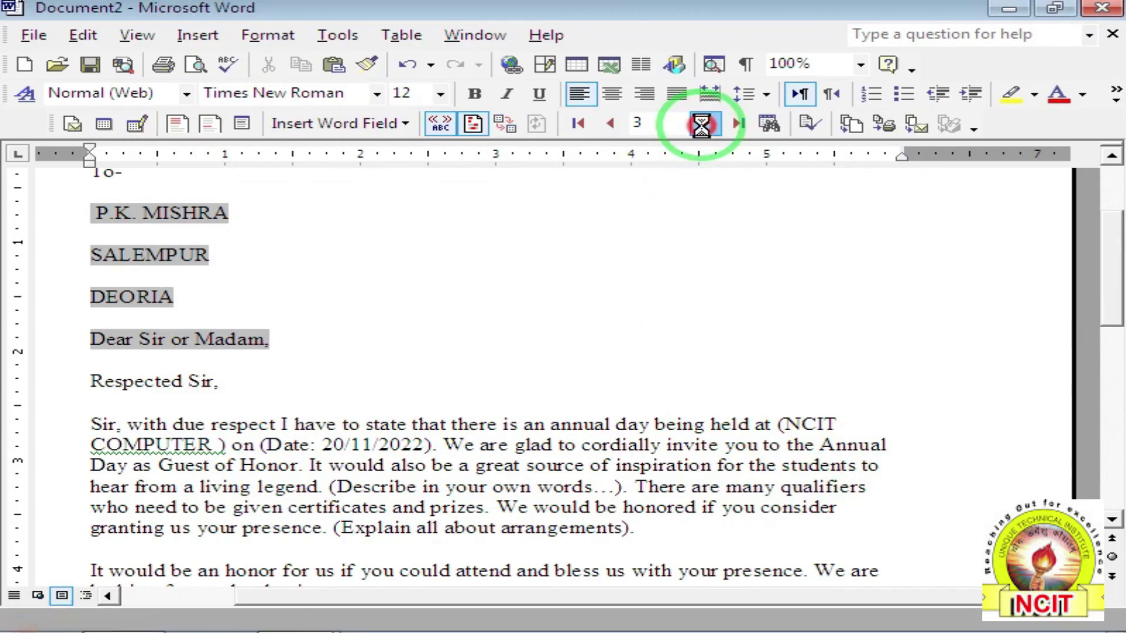
pyautogui.click(294, 209)
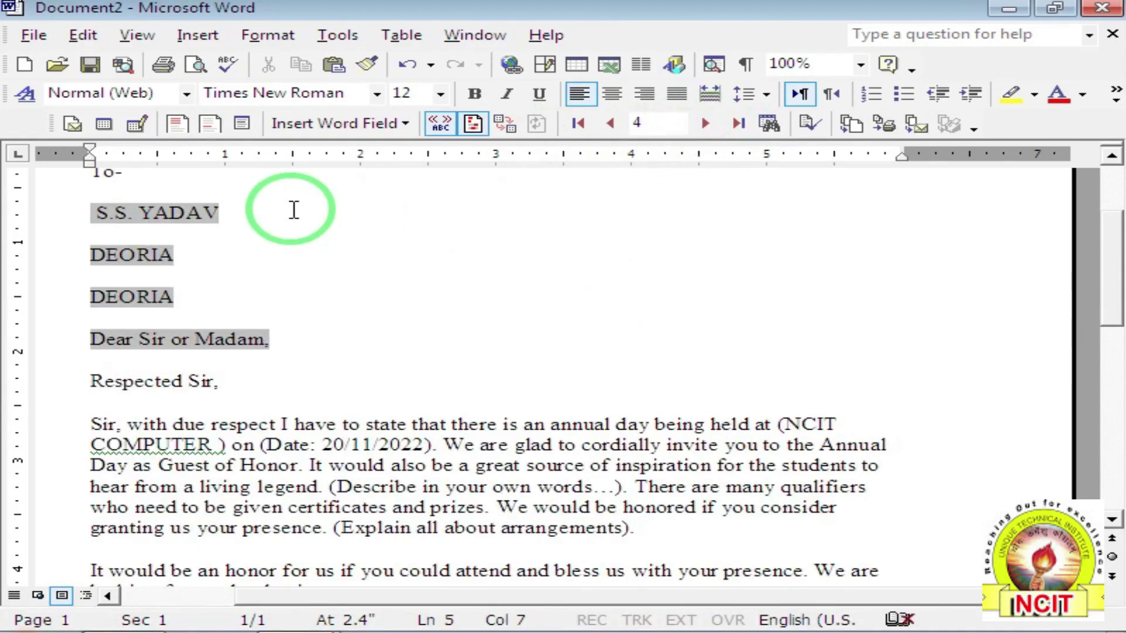
pyautogui.click(622, 126)
pyautogui.click(733, 124)
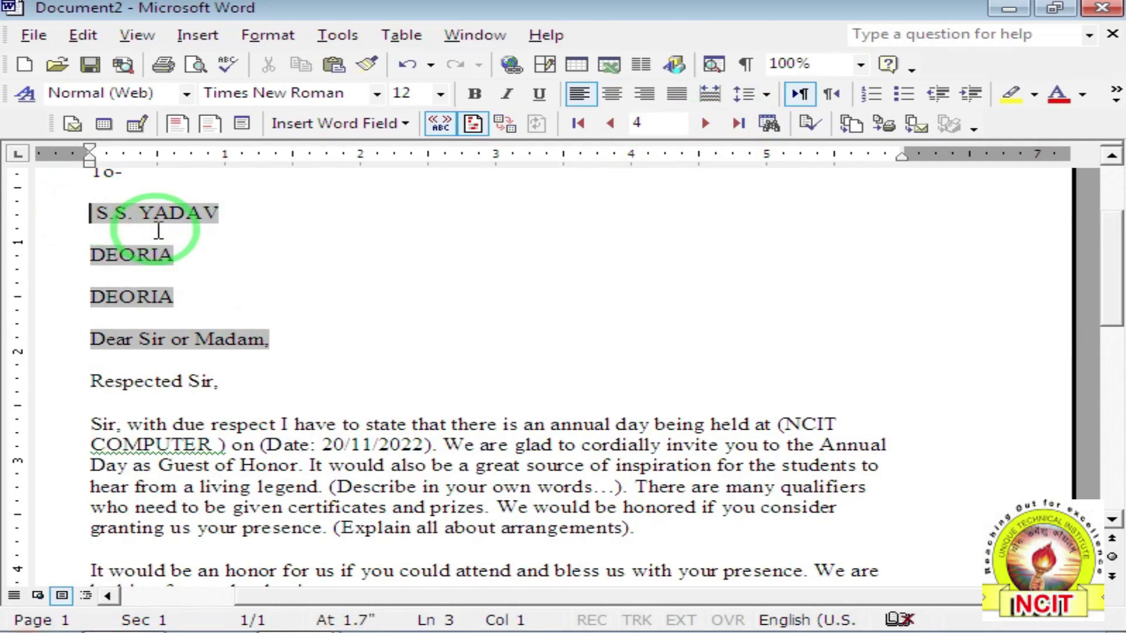
# Undo two edits, then redo to restore the labelled Name, Address, City and Pin lines for record 4
pyautogui.hotkey('ctrl', 'z')
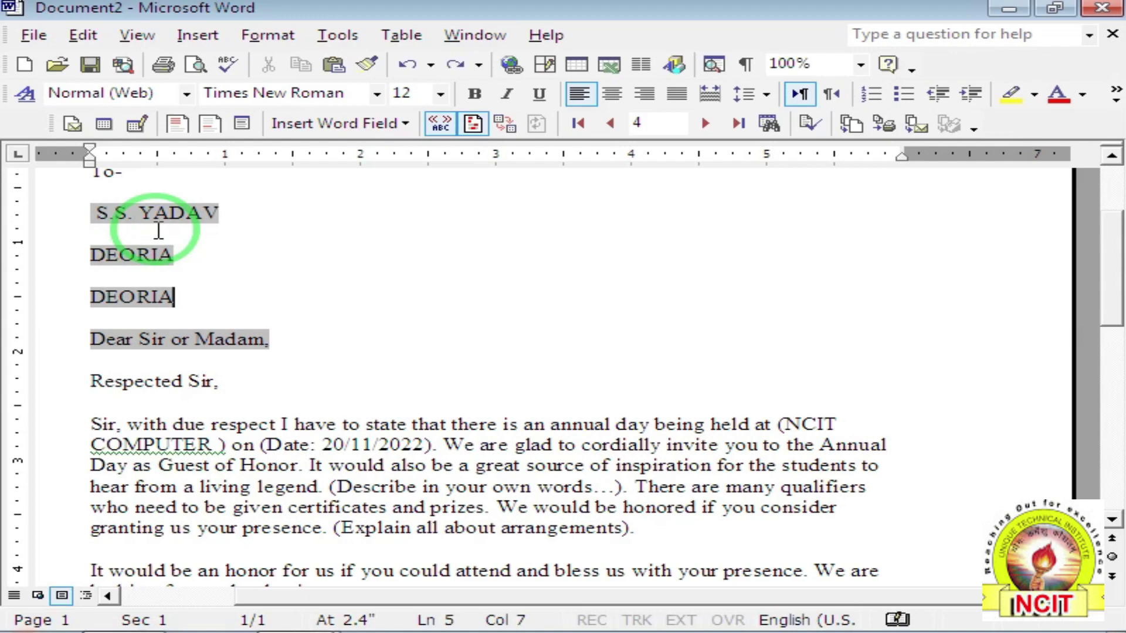
pyautogui.hotkey('ctrl', 'z')
pyautogui.hotkey('ctrl', 'y')
pyautogui.hotkey('ctrl', 'y')
pyautogui.hotkey('ctrl', 'y')
pyautogui.hotkey('ctrl', 'y')
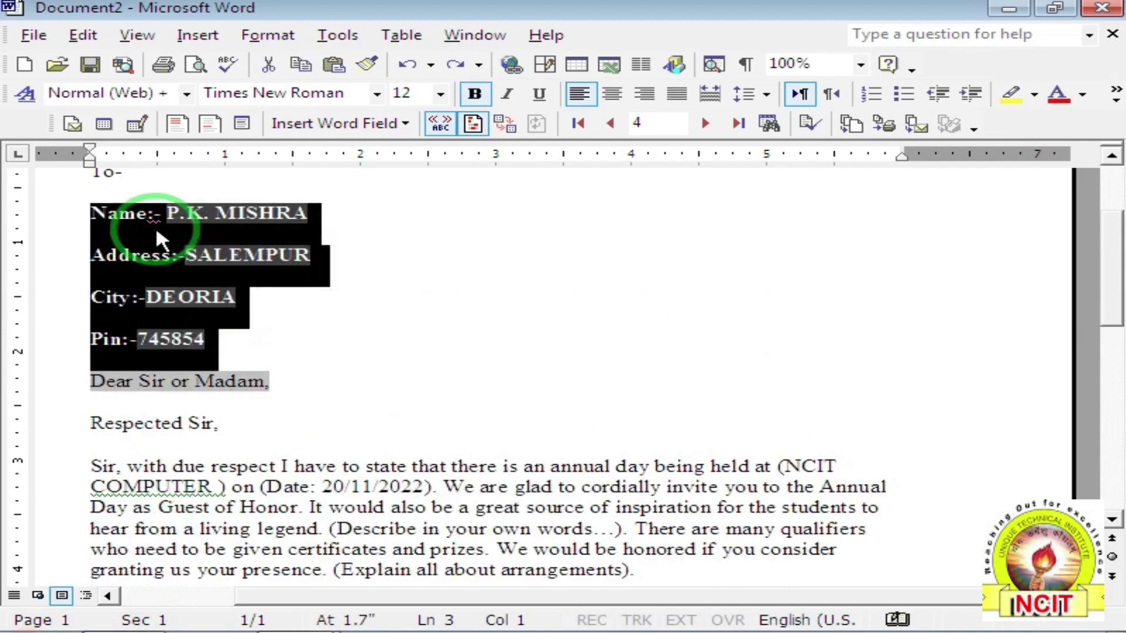
pyautogui.click(259, 320)
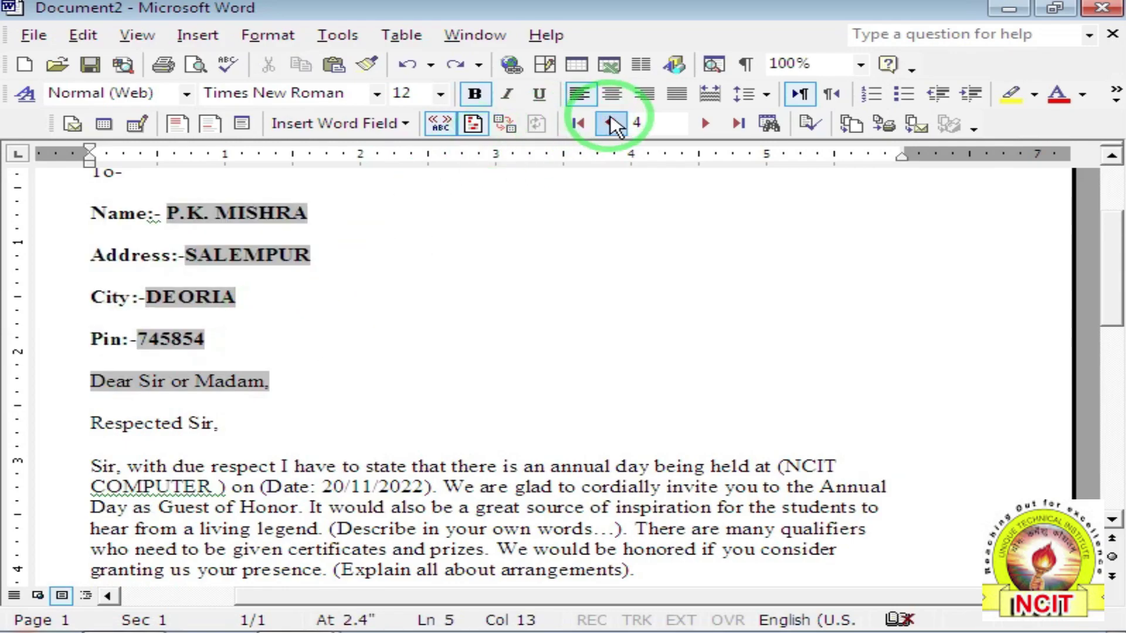
pyautogui.click(706, 123)
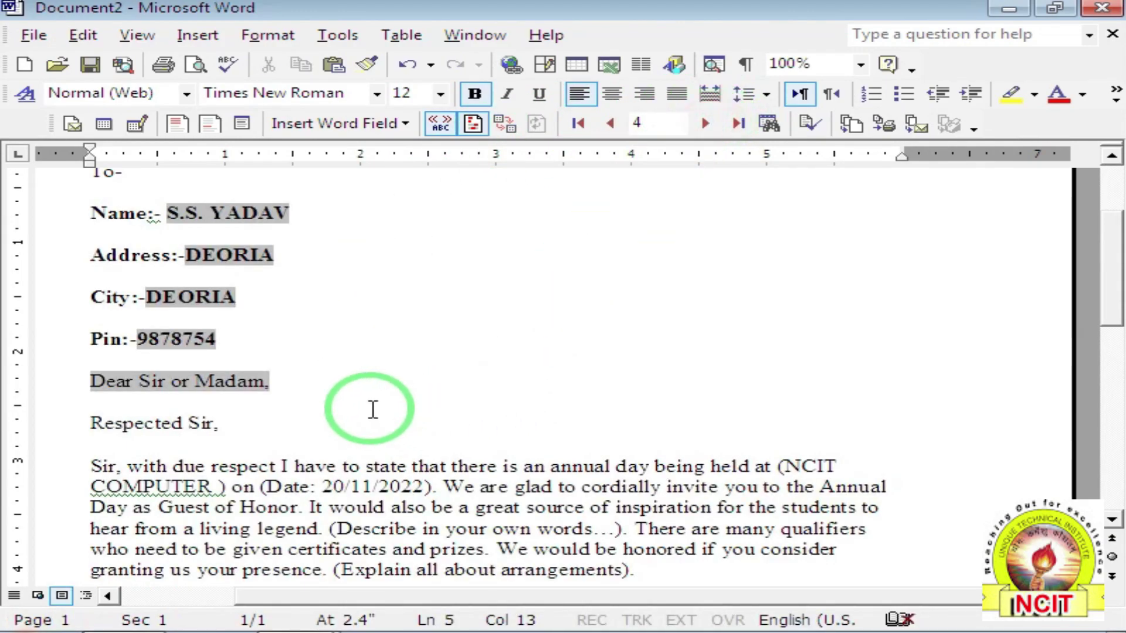
# Put the insertion point at the end of 'Respected Sir,'
pyautogui.scroll(-3, 351, 399)
pyautogui.scroll(-1, 326, 382)
pyautogui.scroll(4, 329, 390)
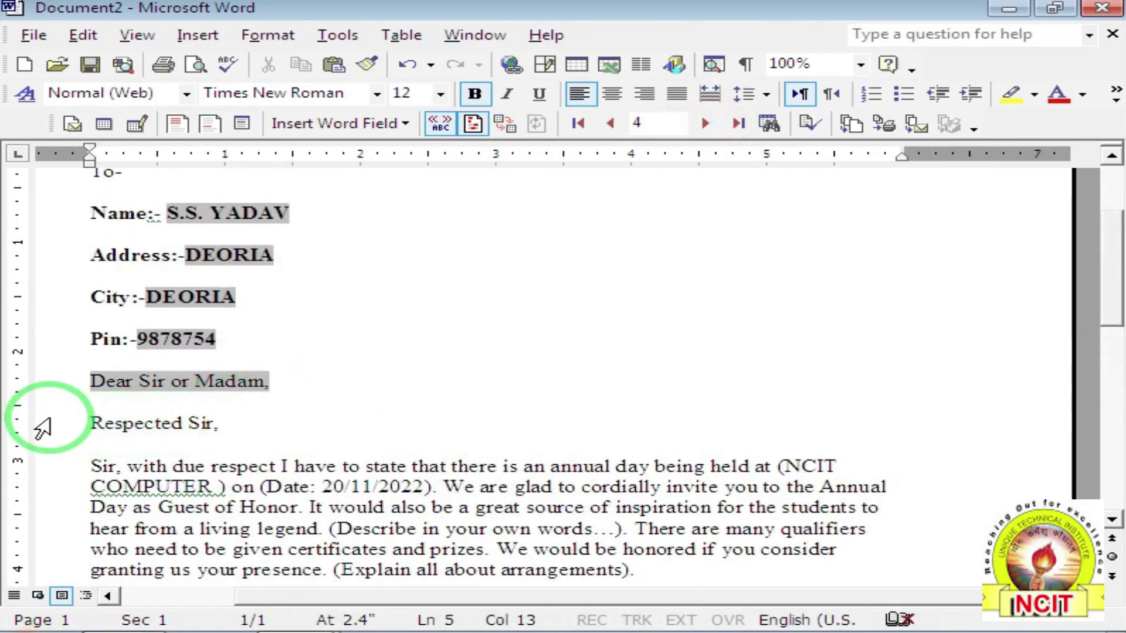
pyautogui.click(89, 410)
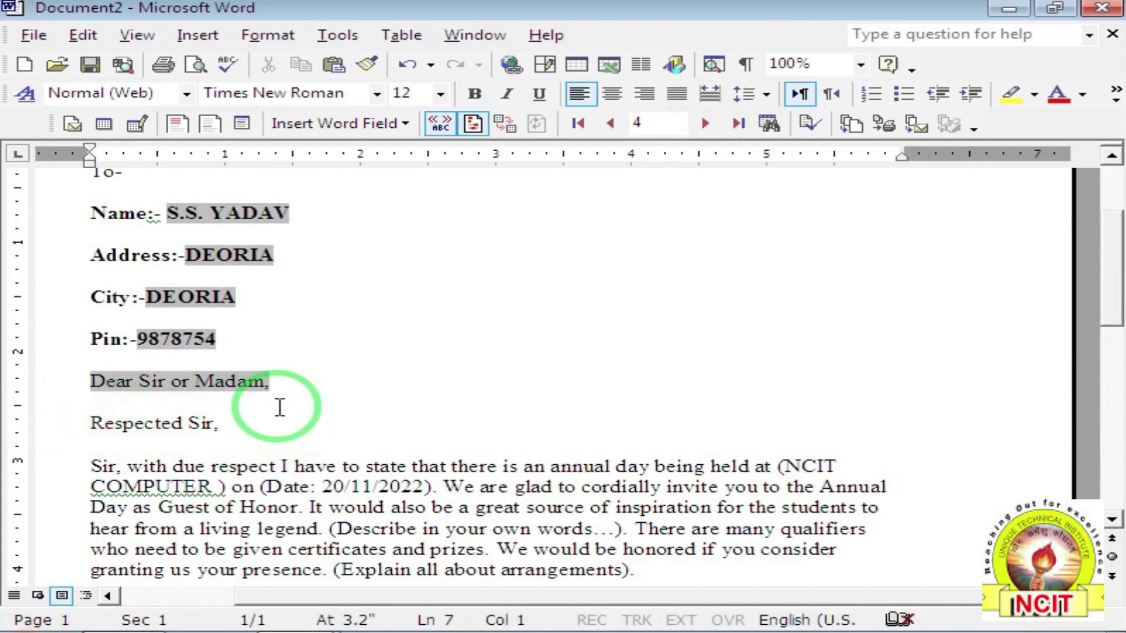
pyautogui.click(280, 408)
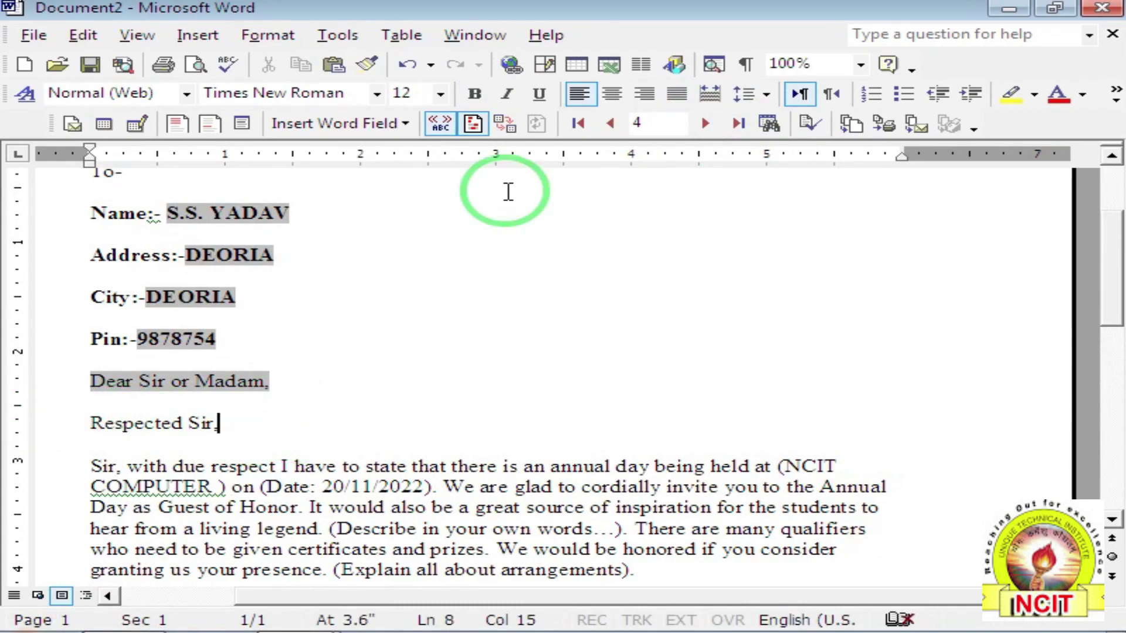
# Float the mail-merge tools over the letter, then close them
pyautogui.click(337, 35)
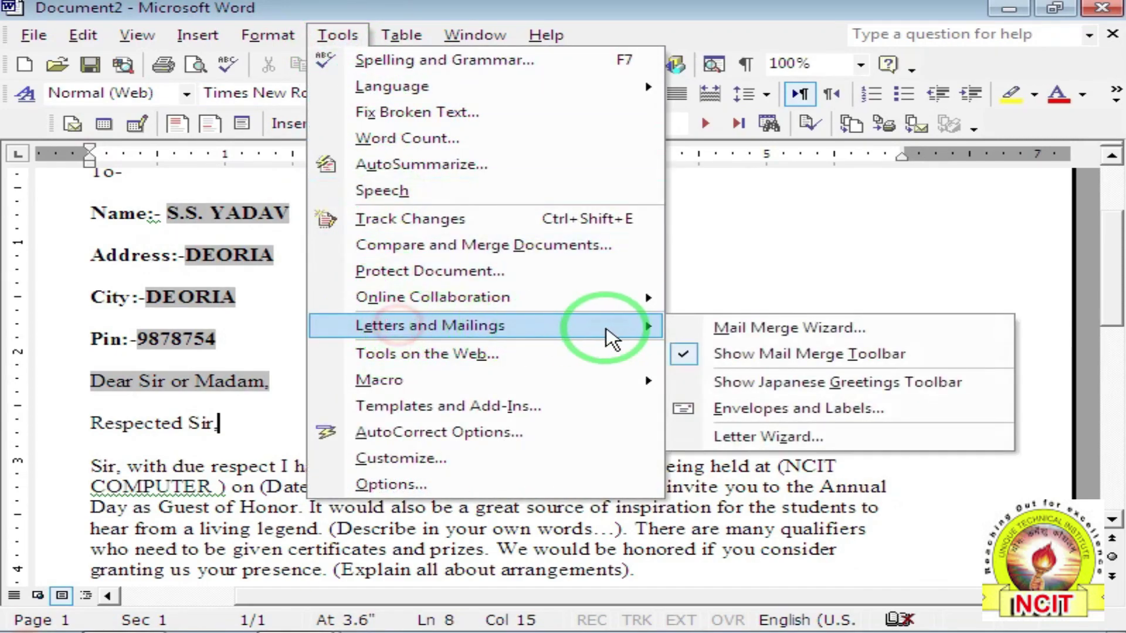
pyautogui.moveTo(431, 325)
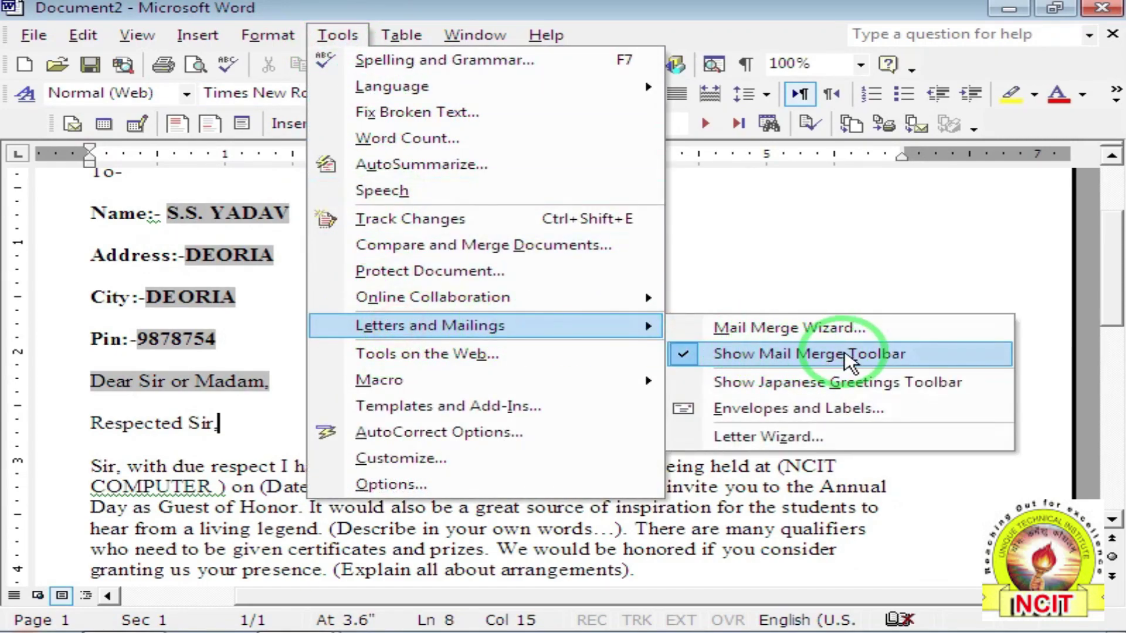
pyautogui.click(280, 255)
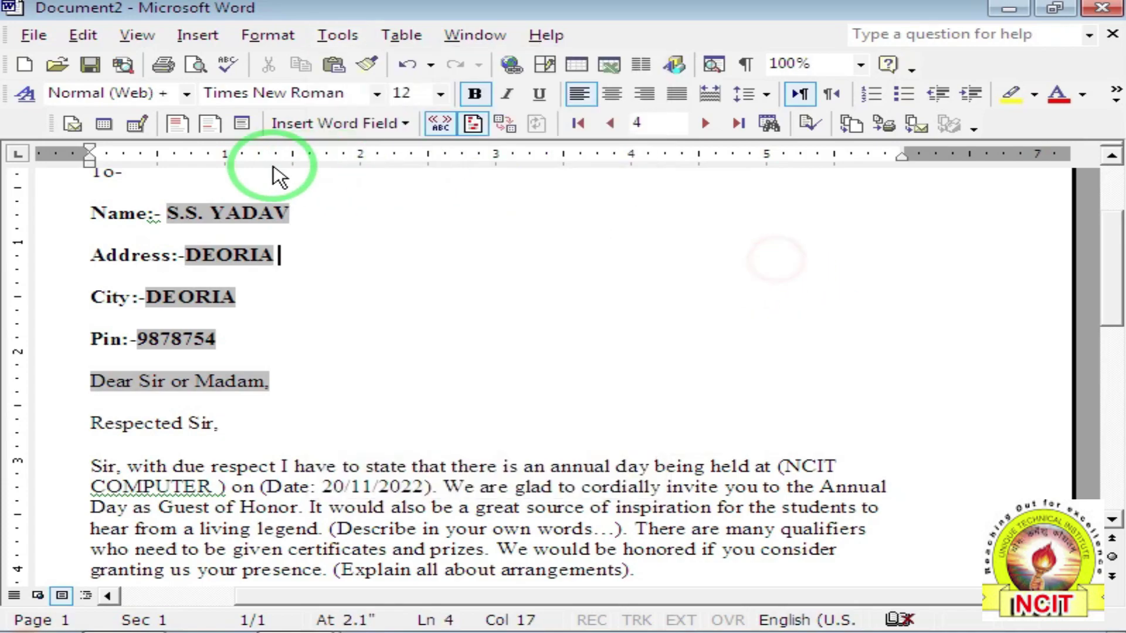
pyautogui.moveTo(45, 121)
pyautogui.mouseDown()
pyautogui.moveTo(164, 264)
pyautogui.moveTo(138, 314)
pyautogui.moveTo(70, 384)
pyautogui.mouseUp()
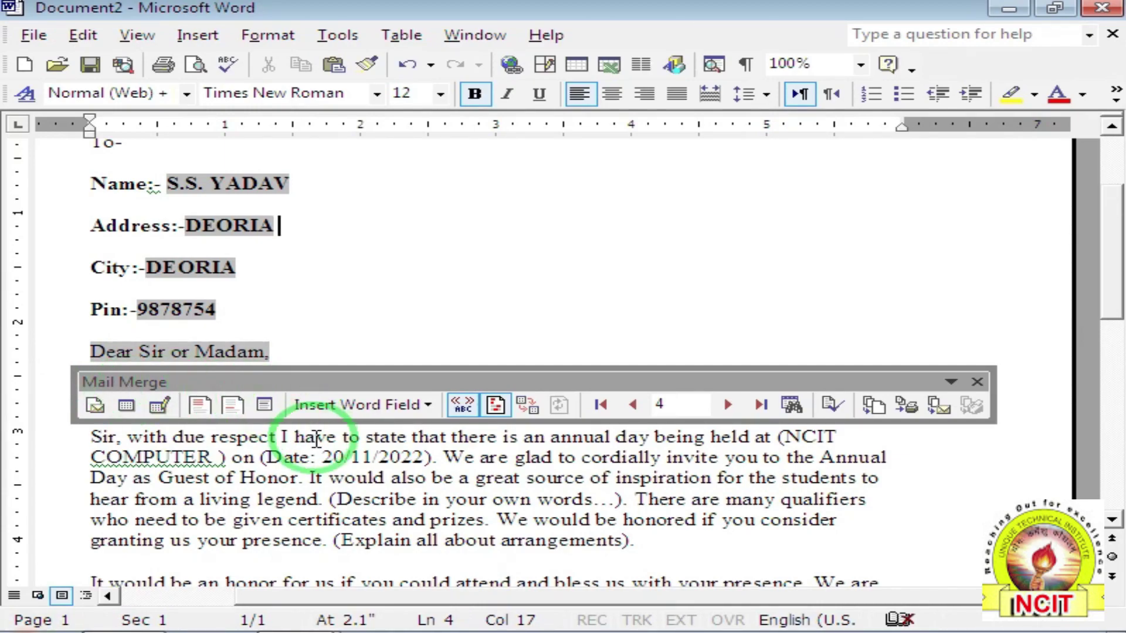
pyautogui.click(329, 384)
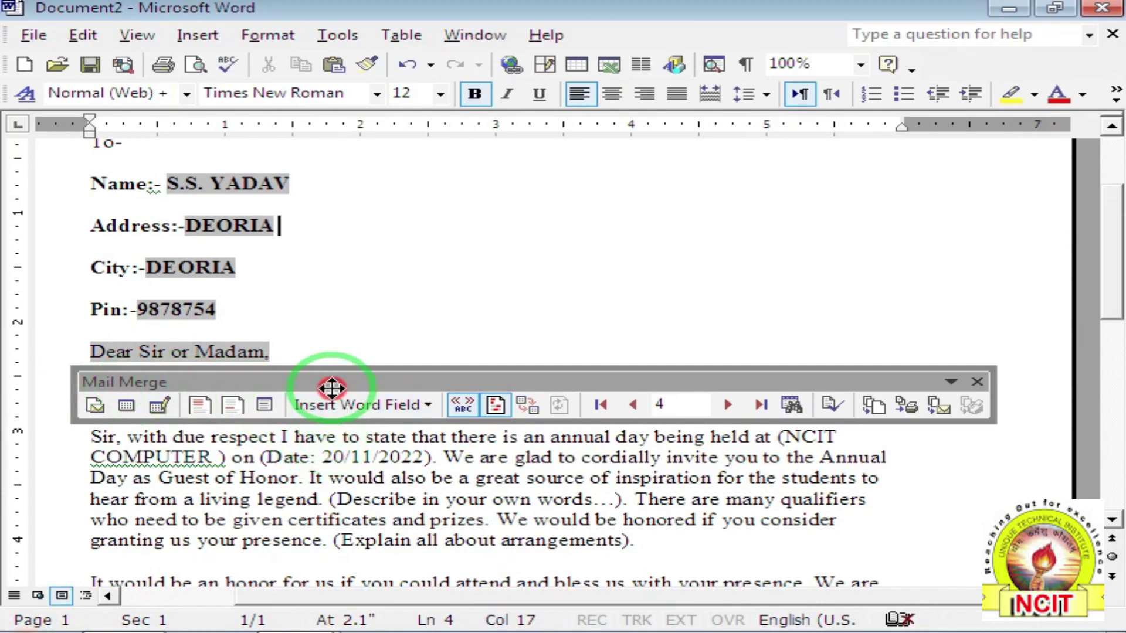
pyautogui.click(977, 382)
# Show the Mail Merge toolbar and dock it above the letter
pyautogui.click(326, 36)
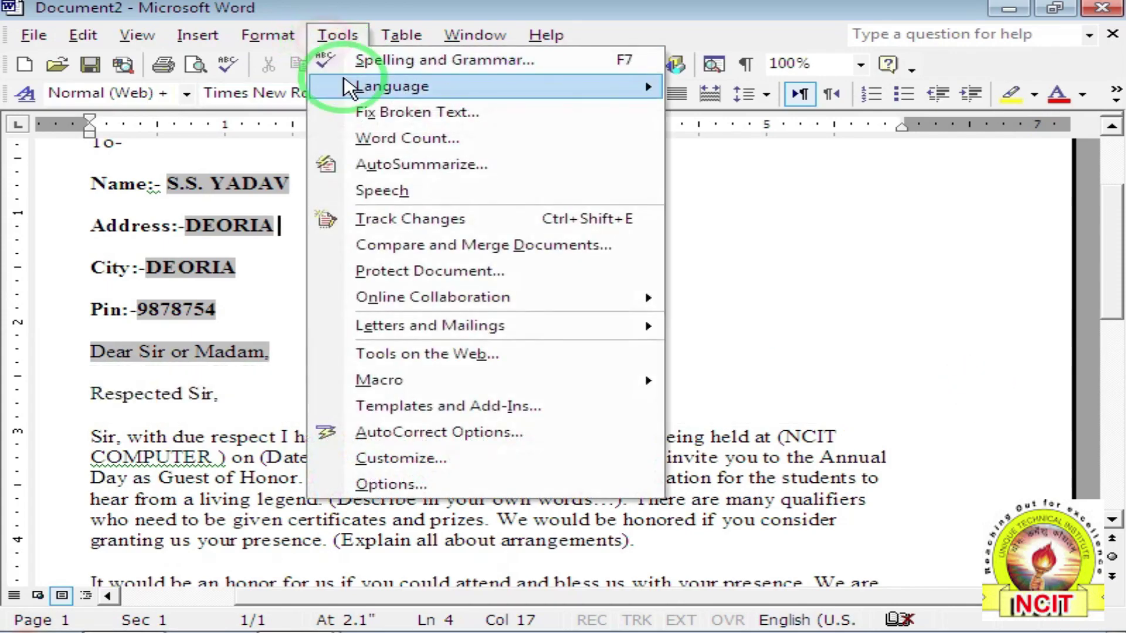
pyautogui.moveTo(430, 326)
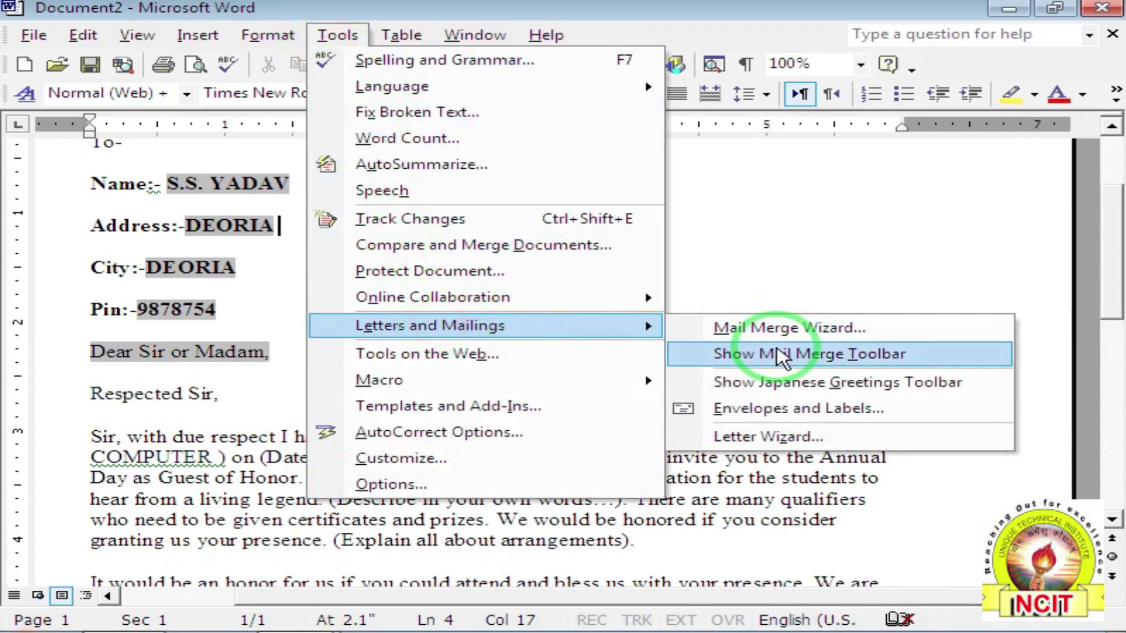
pyautogui.click(786, 355)
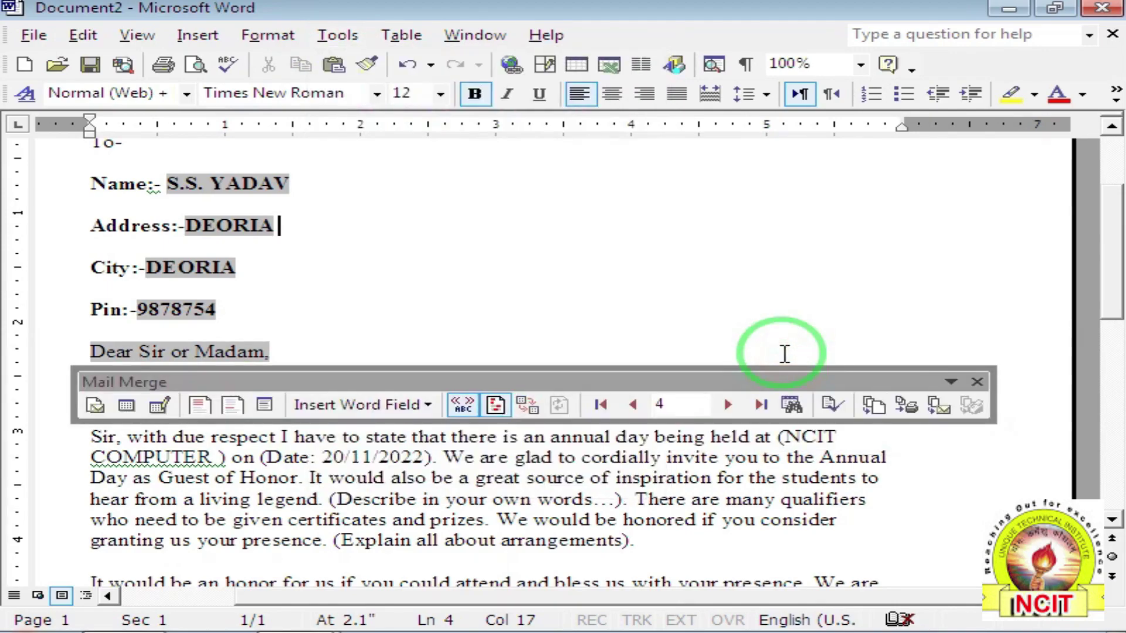
pyautogui.moveTo(611, 385); pyautogui.dragTo(543, 121)
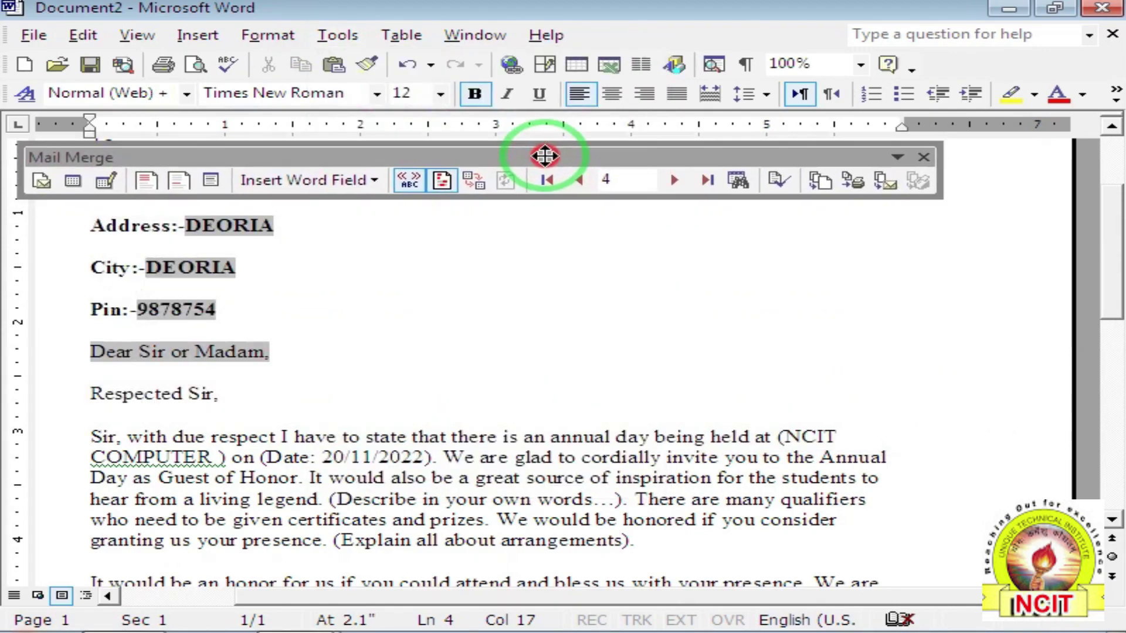
pyautogui.click(337, 35)
pyautogui.moveTo(430, 325)
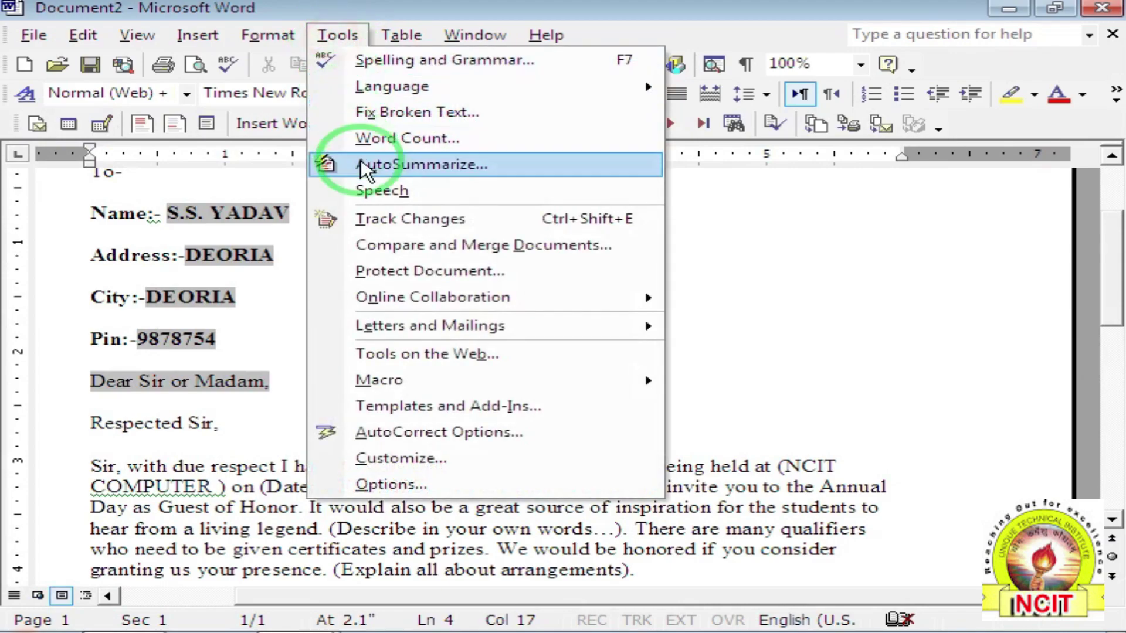
# Show the Japanese Greetings toolbar over the page and open its greeting choices, cancelling without inserting
pyautogui.click(413, 326)
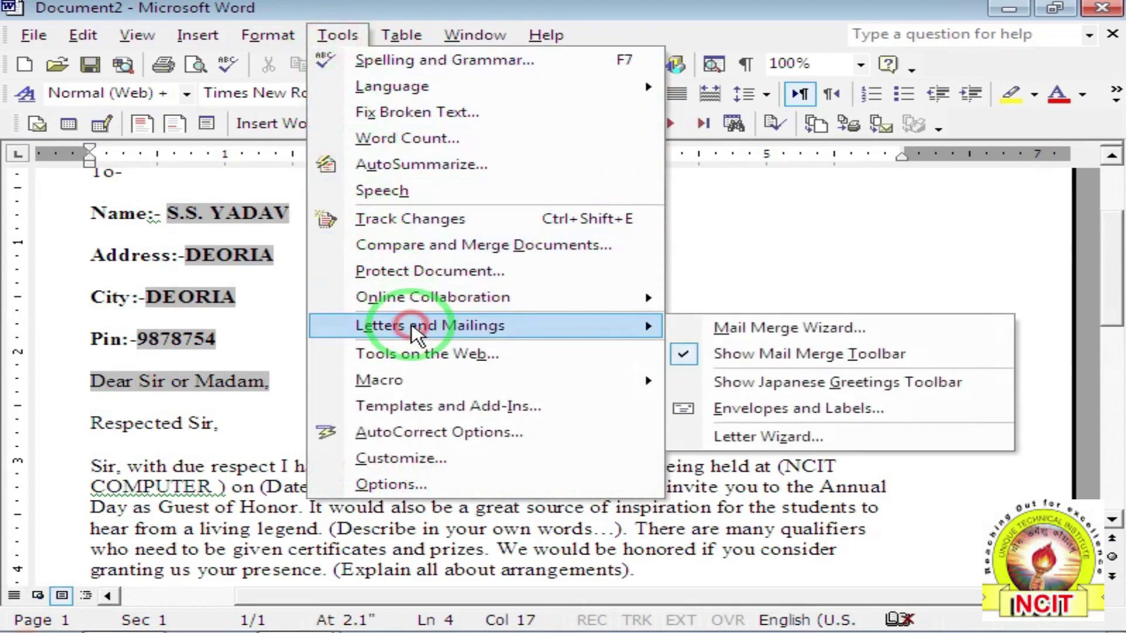
pyautogui.click(804, 384)
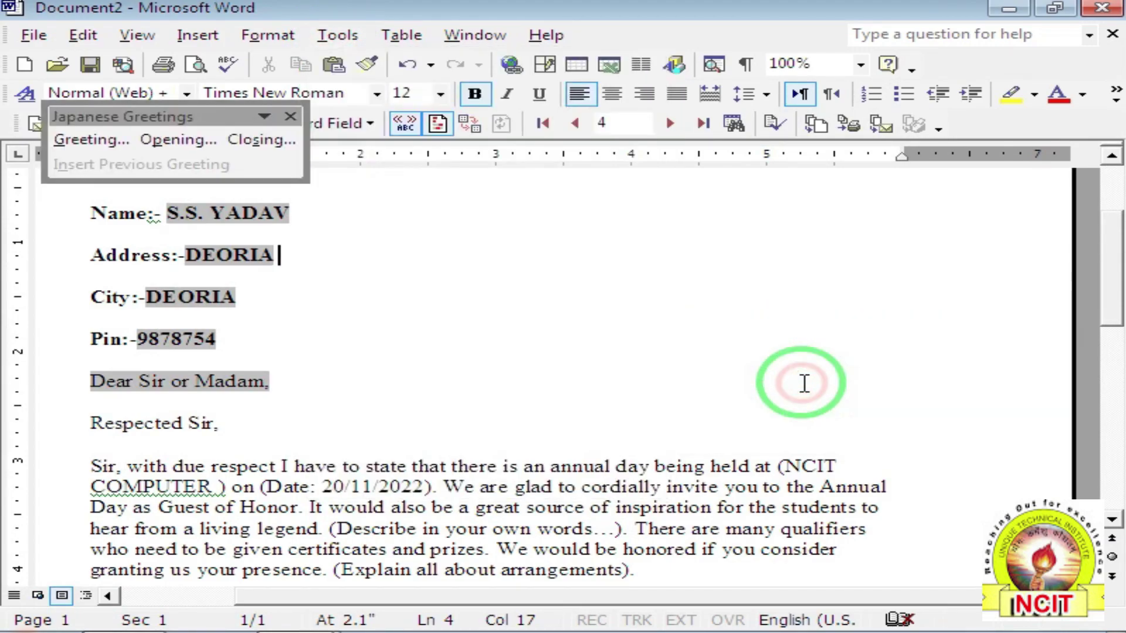
pyautogui.moveTo(206, 116)
pyautogui.mouseDown()
pyautogui.moveTo(586, 231)
pyautogui.moveTo(633, 272)
pyautogui.mouseUp()
pyautogui.click(623, 301)
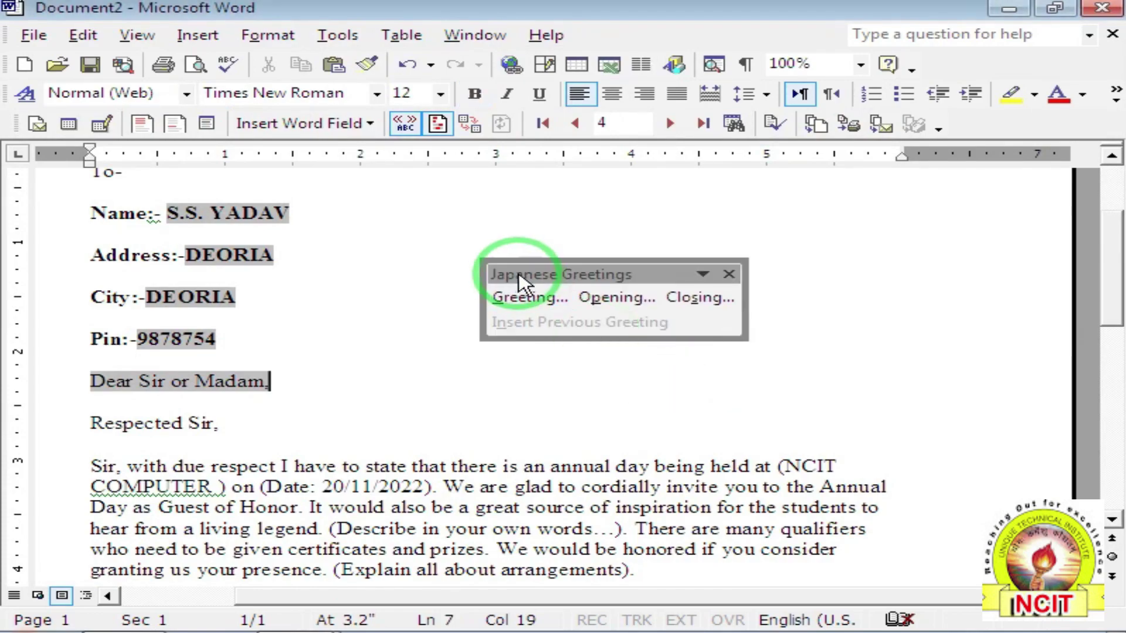
pyautogui.click(542, 298)
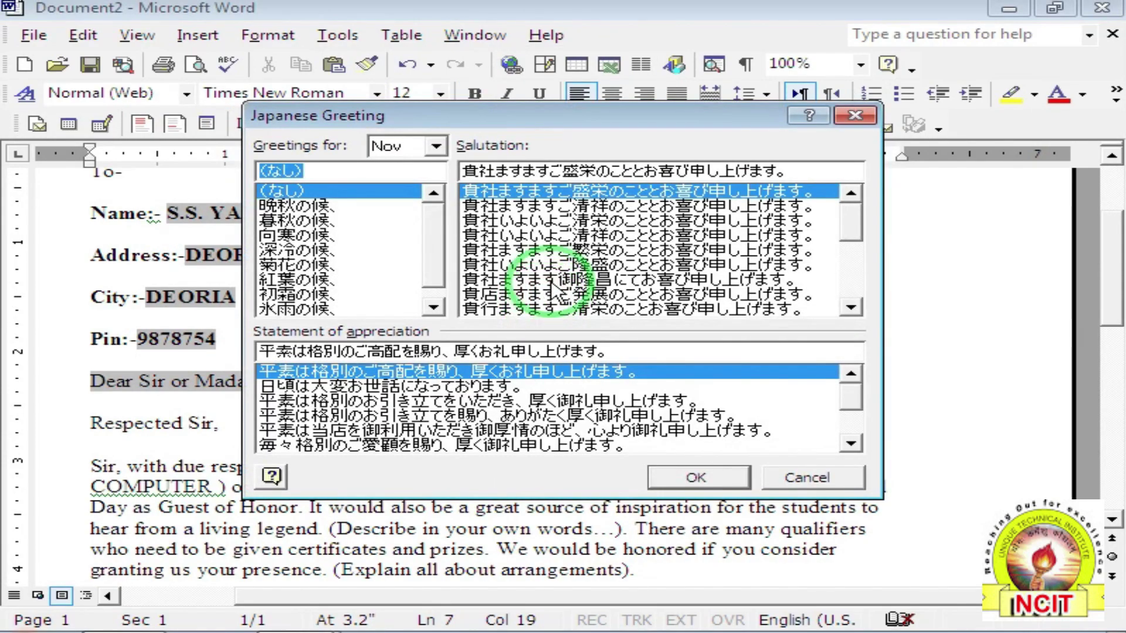
pyautogui.click(802, 479)
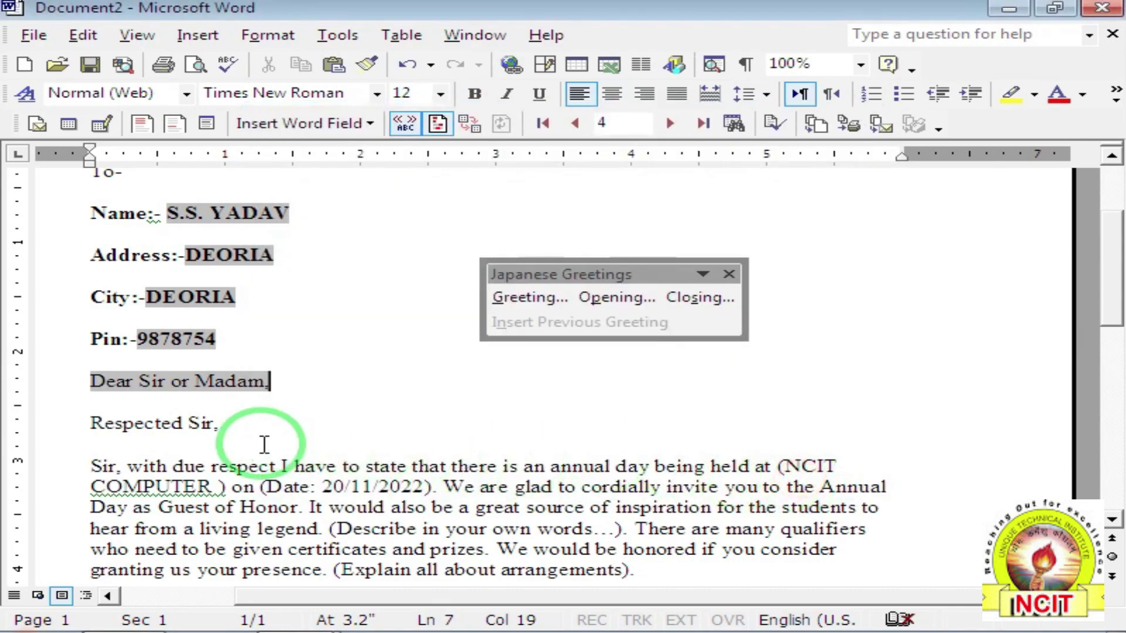
# Add a new line after 'Respected Sir,' and insert the fifth Japanese salutation there
pyautogui.click(120, 437)
pyautogui.click(246, 437)
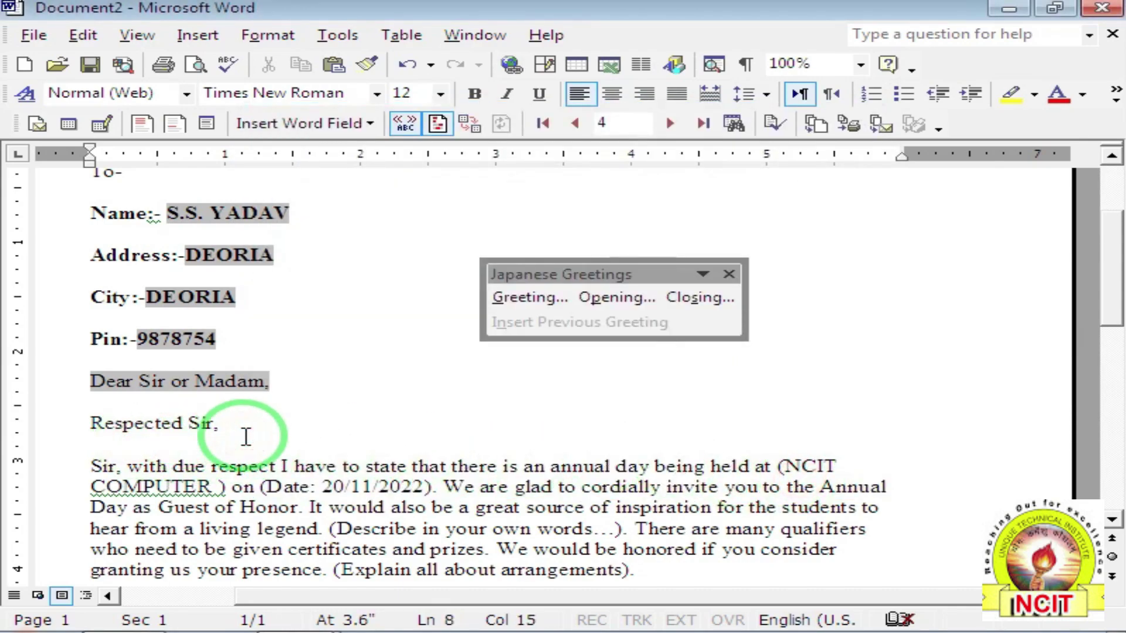
pyautogui.press('Return')
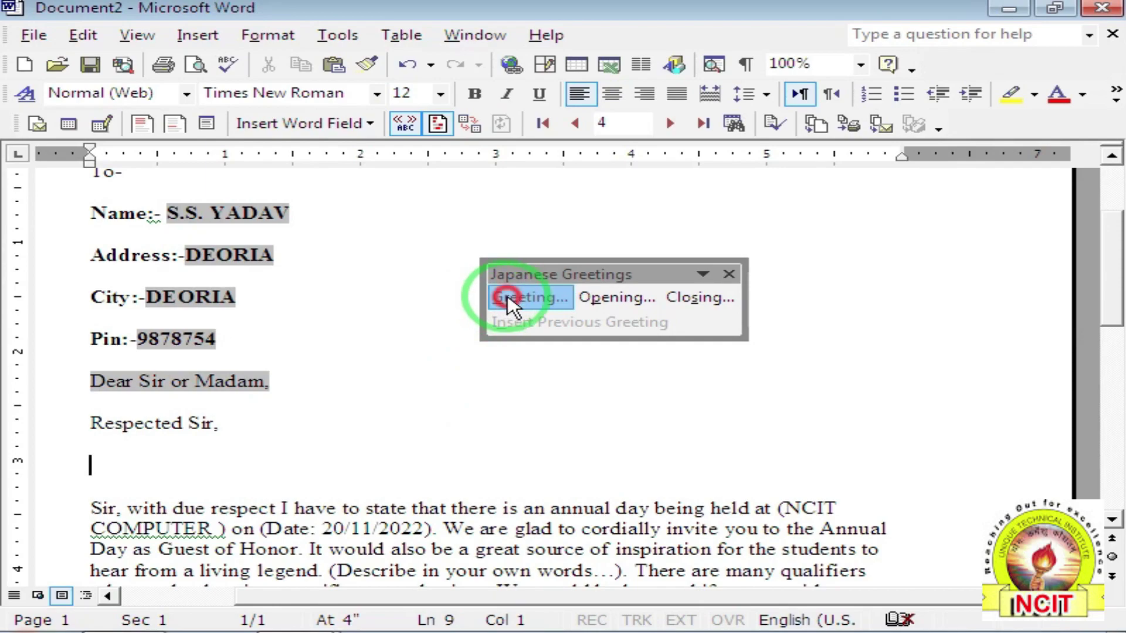
pyautogui.click(516, 298)
pyautogui.click(519, 250)
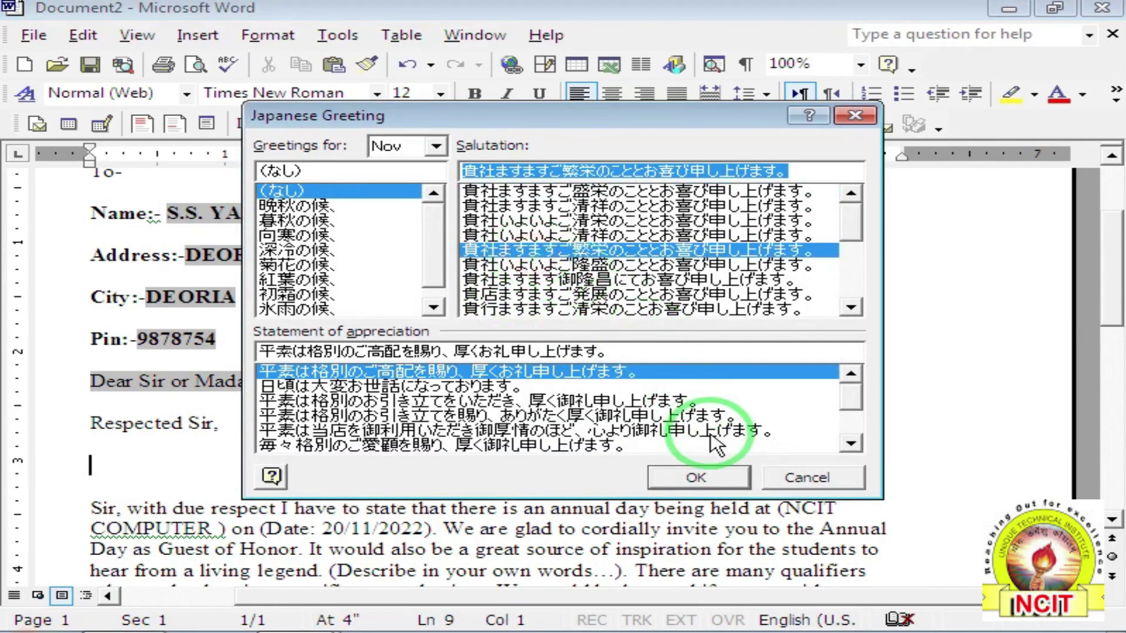
pyautogui.click(697, 477)
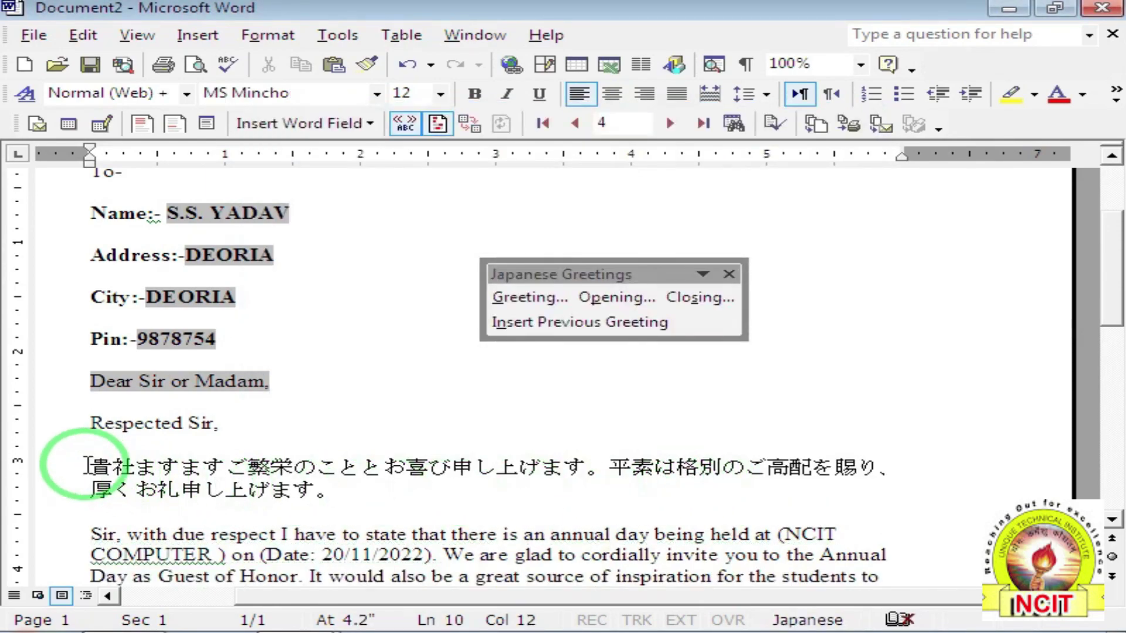
pyautogui.moveTo(118, 467); pyautogui.dragTo(339, 495)
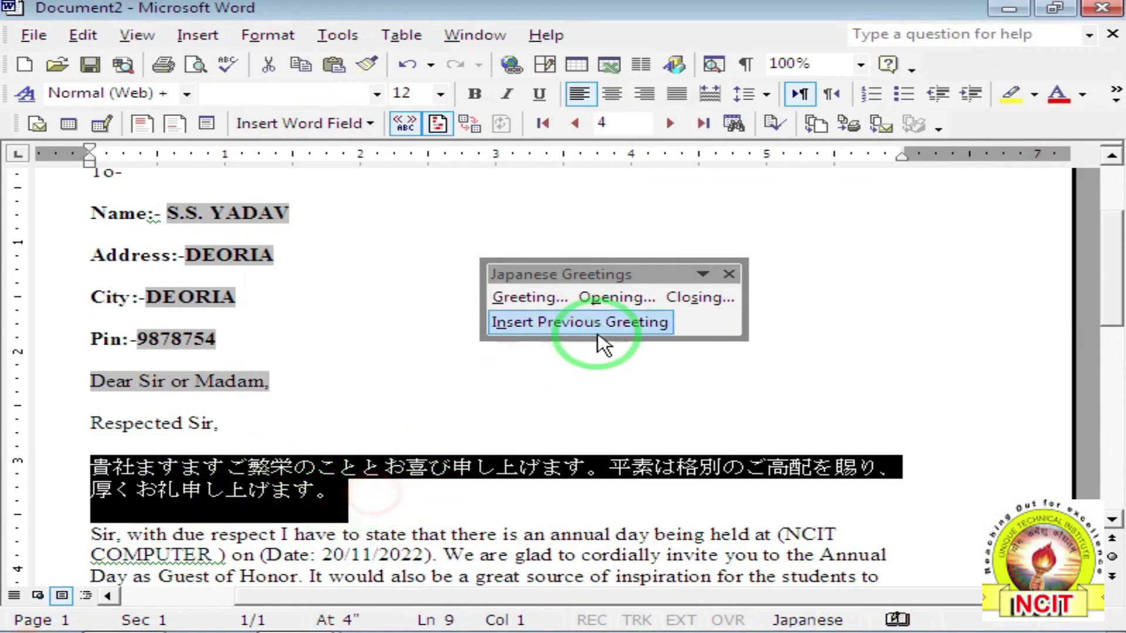
pyautogui.click(729, 275)
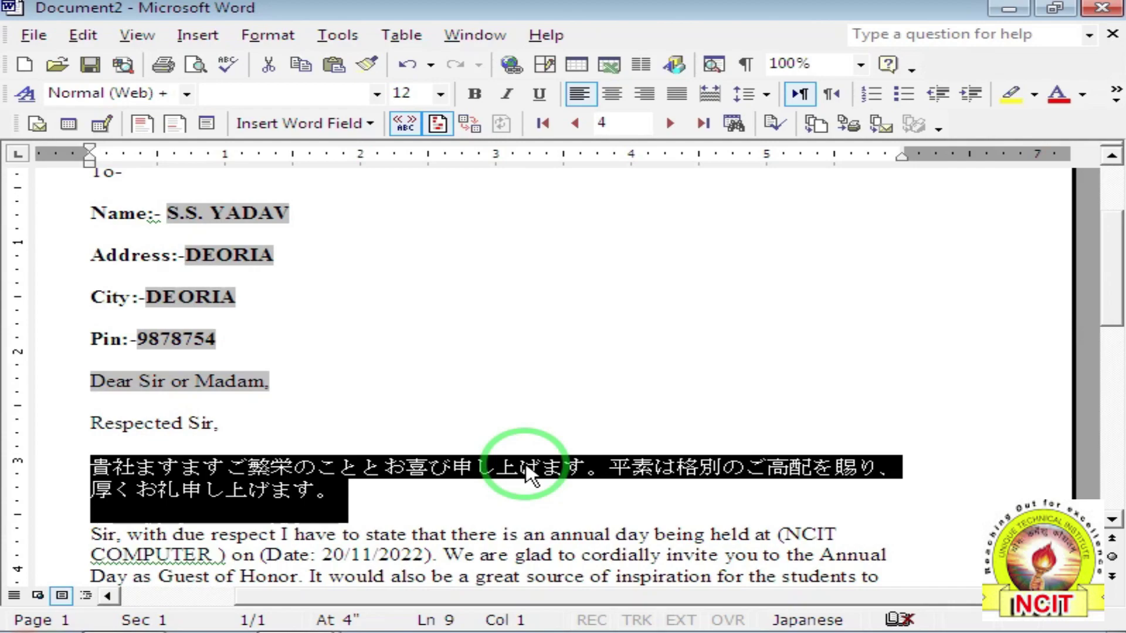
pyautogui.click(279, 352)
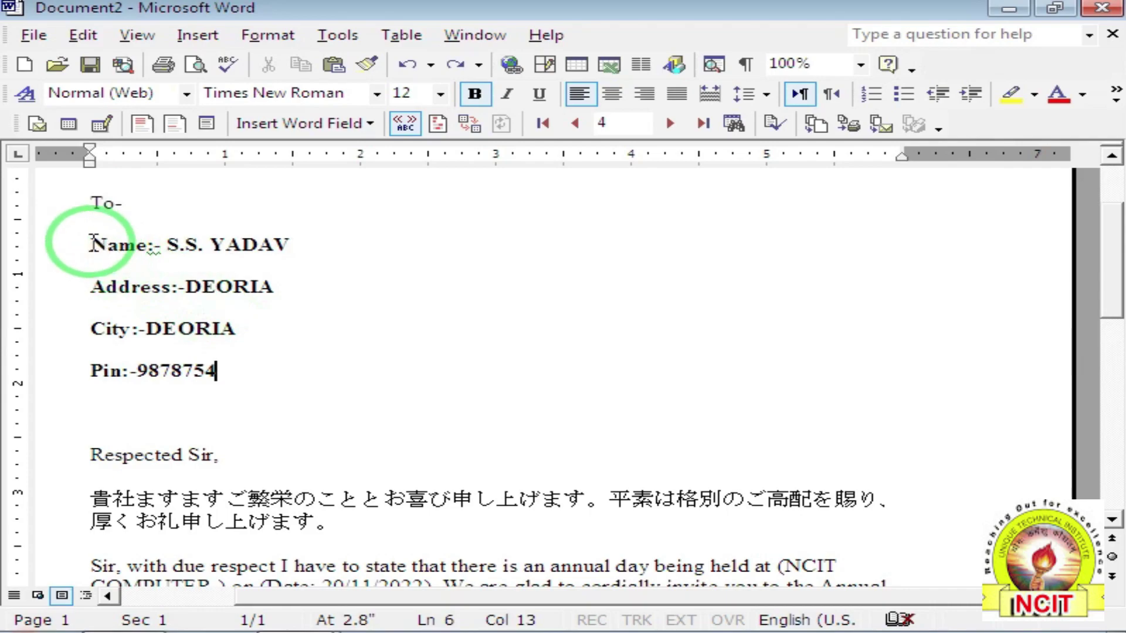
# Copy the Name-to-Pin address block with Ctrl+C and dismiss the error message
pyautogui.moveTo(89, 244); pyautogui.dragTo(211, 364)
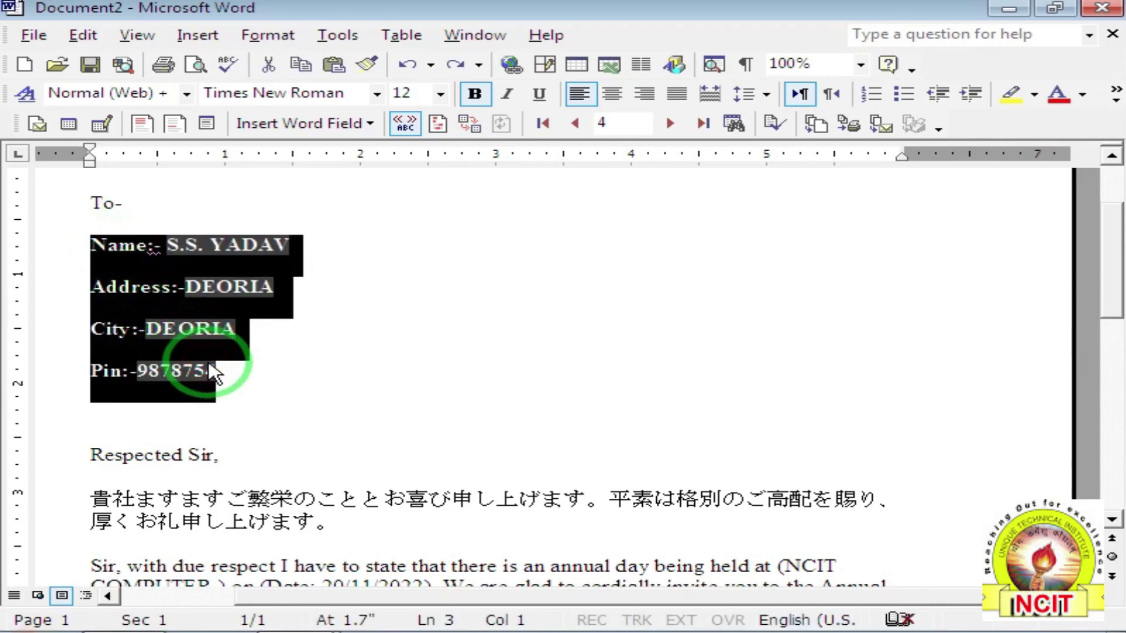
pyautogui.hotkey('ctrl', 'c')
pyautogui.click(553, 380)
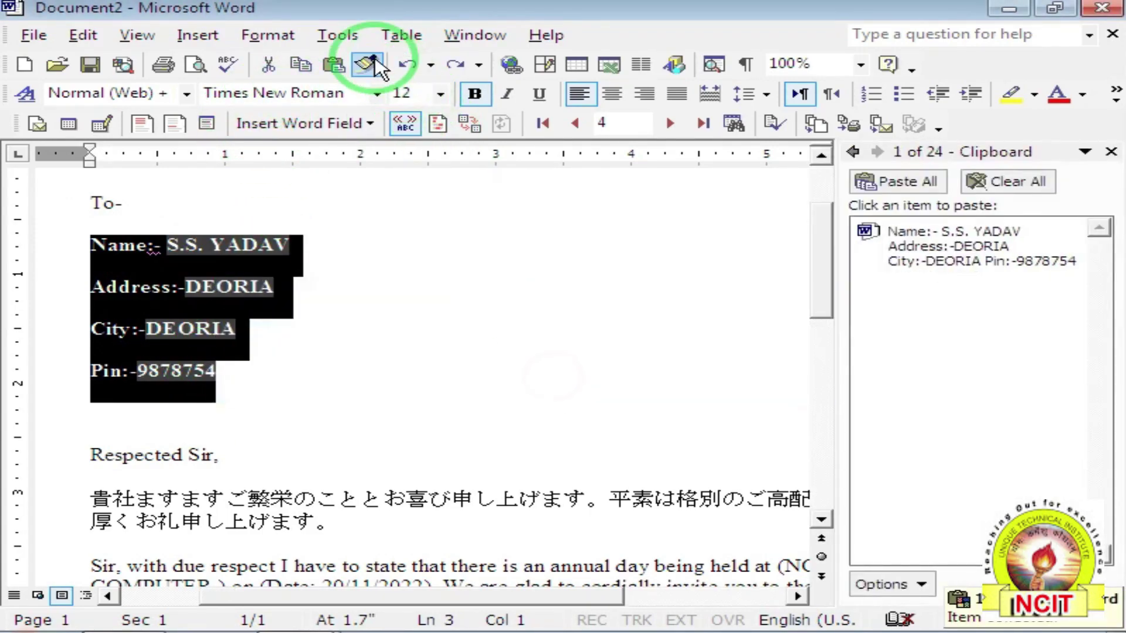
pyautogui.click(337, 34)
pyautogui.moveTo(431, 326)
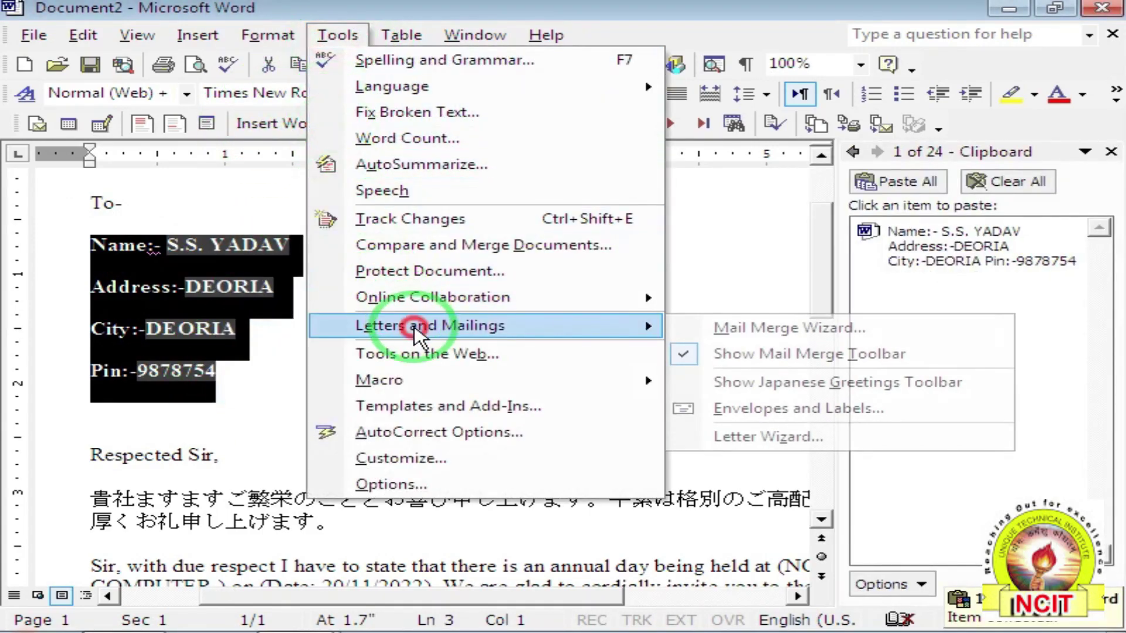
# In Envelopes and Labels, enter the institute's multi-line return address beside the copied delivery address
pyautogui.click(749, 410)
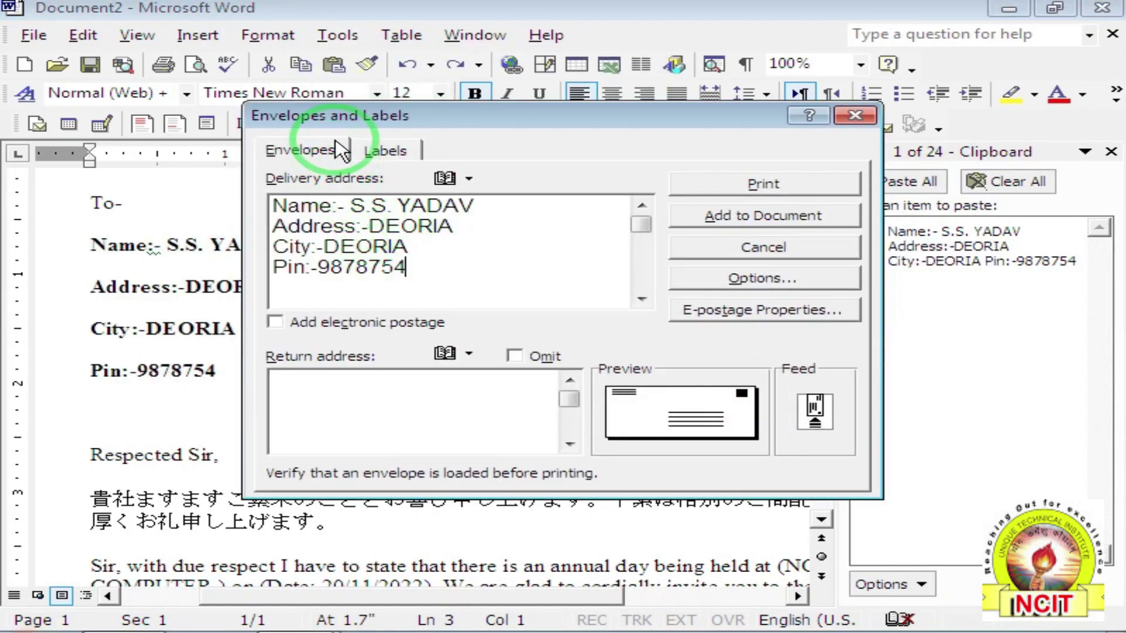
pyautogui.moveTo(337, 124); pyautogui.dragTo(408, 140)
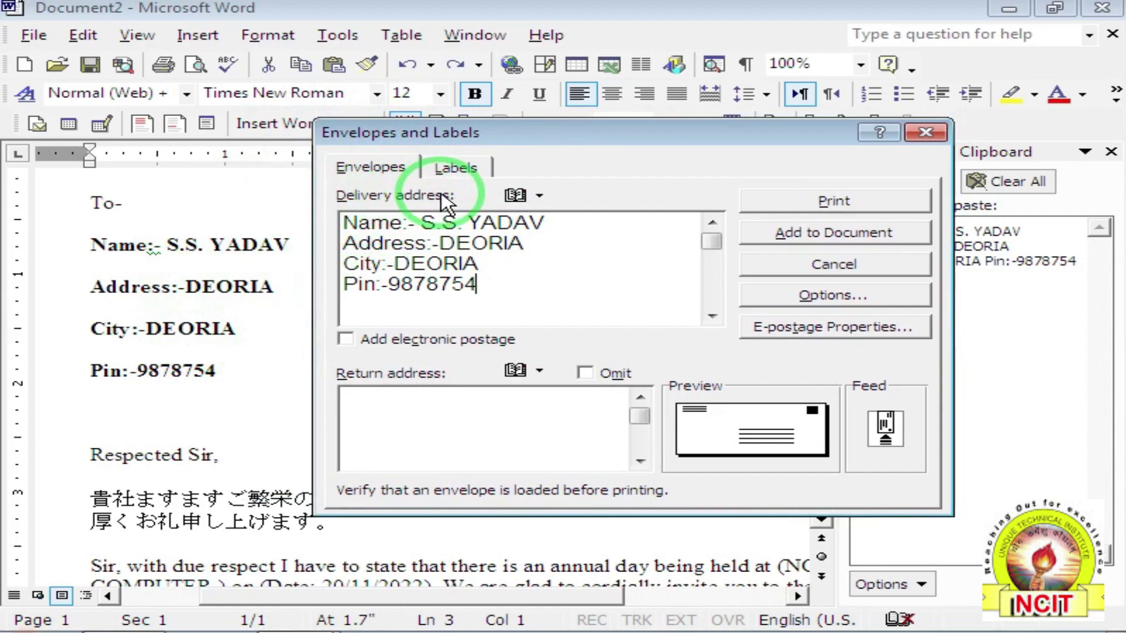
pyautogui.click(391, 407)
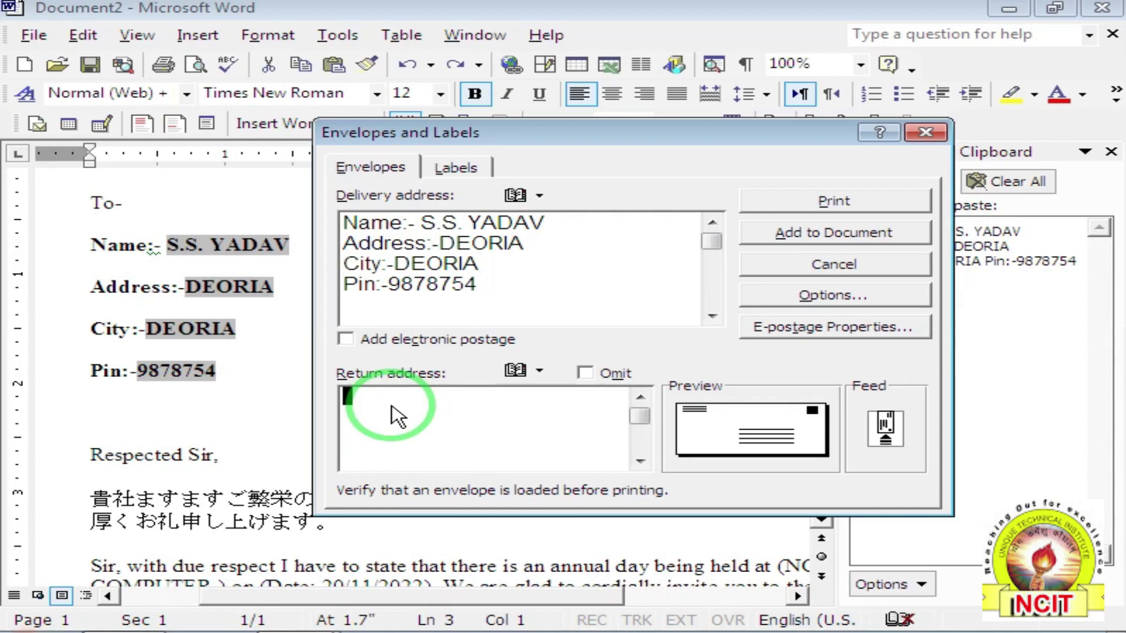
pyautogui.write('NCIT COMPUTER')
pyautogui.press('Return')
pyautogui.write('STATION ROAD BHA')
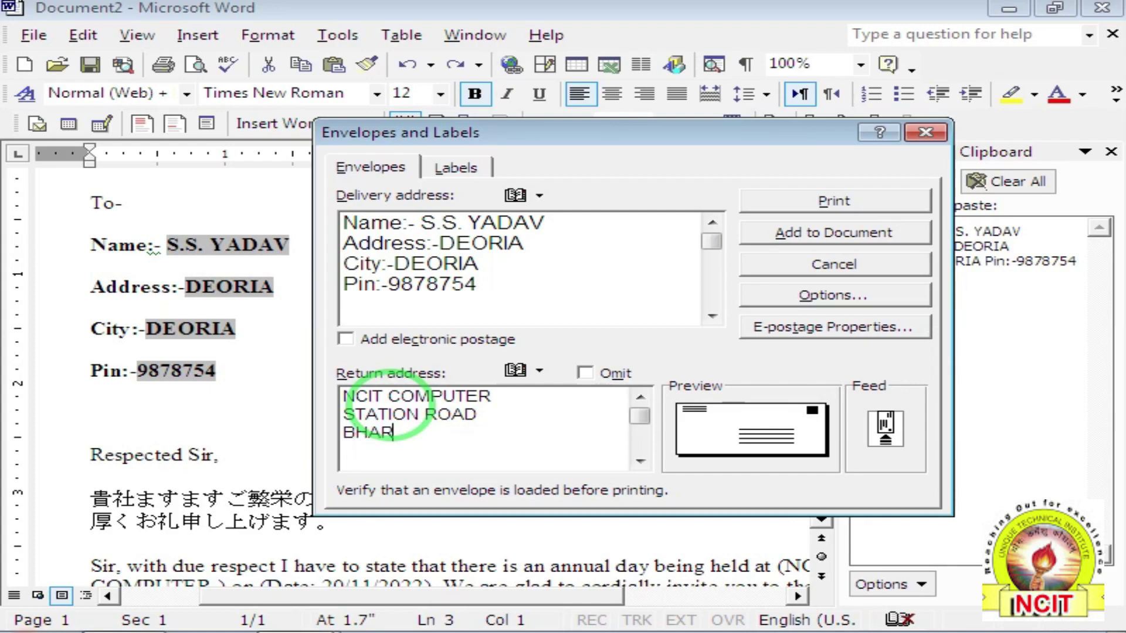
pyautogui.write('TAR RANI')
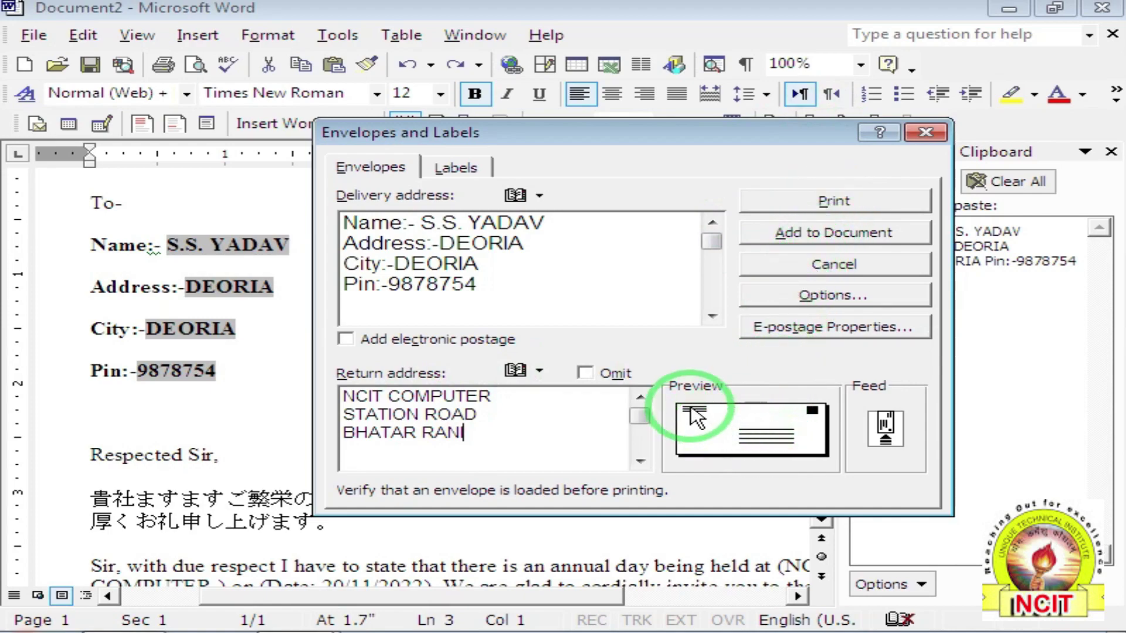
pyautogui.click(751, 434)
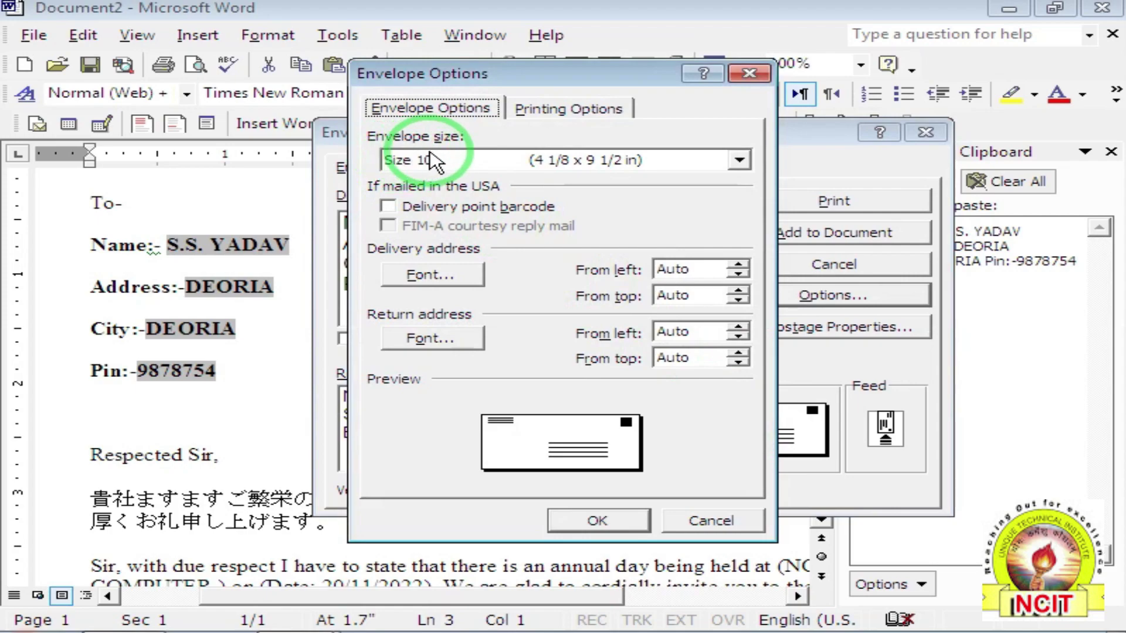
# Keep the Size 10 envelope, placing the delivery address 2.1" from top and return address 1.3" from left
pyautogui.click(455, 159)
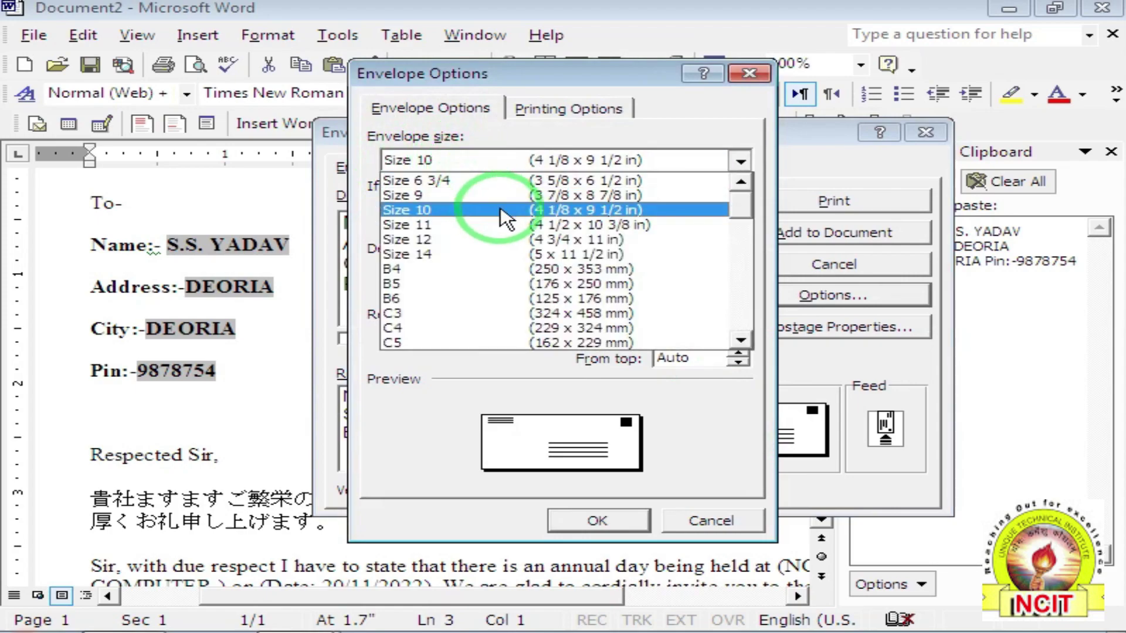
pyautogui.click(695, 407)
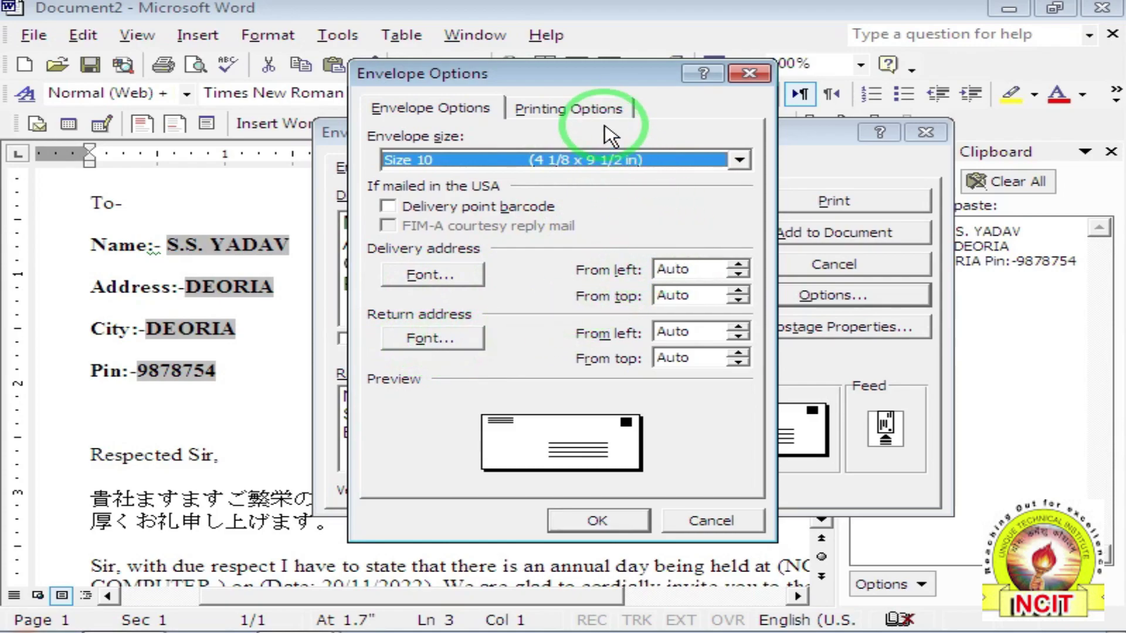
pyautogui.moveTo(591, 76)
pyautogui.mouseDown()
pyautogui.moveTo(918, 93)
pyautogui.moveTo(867, 88)
pyautogui.mouseUp()
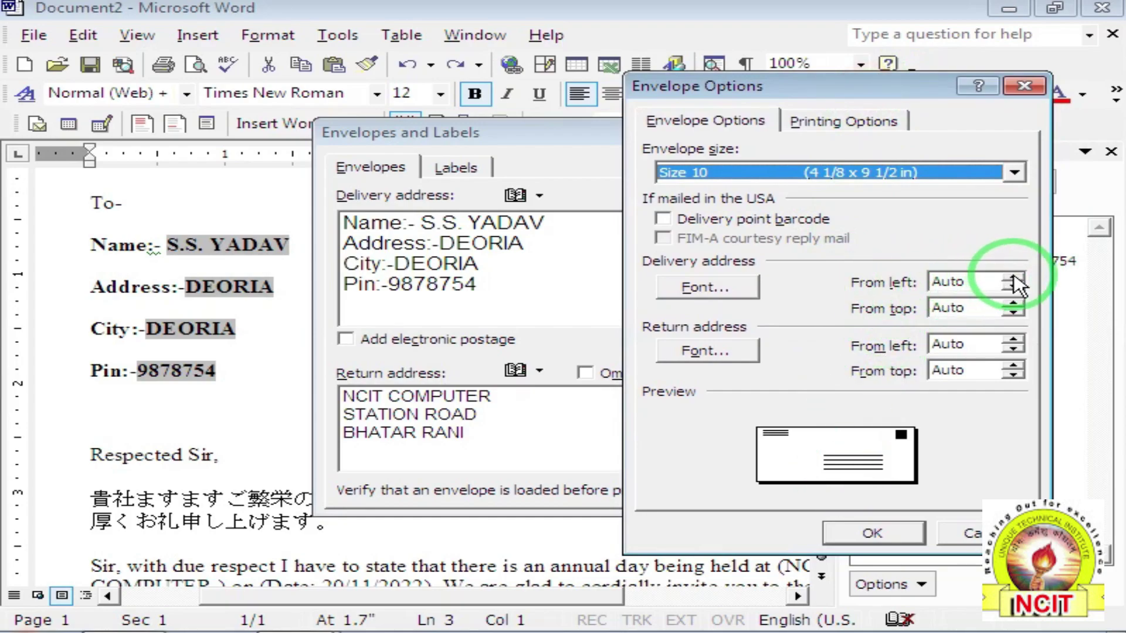
pyautogui.click(1013, 278)
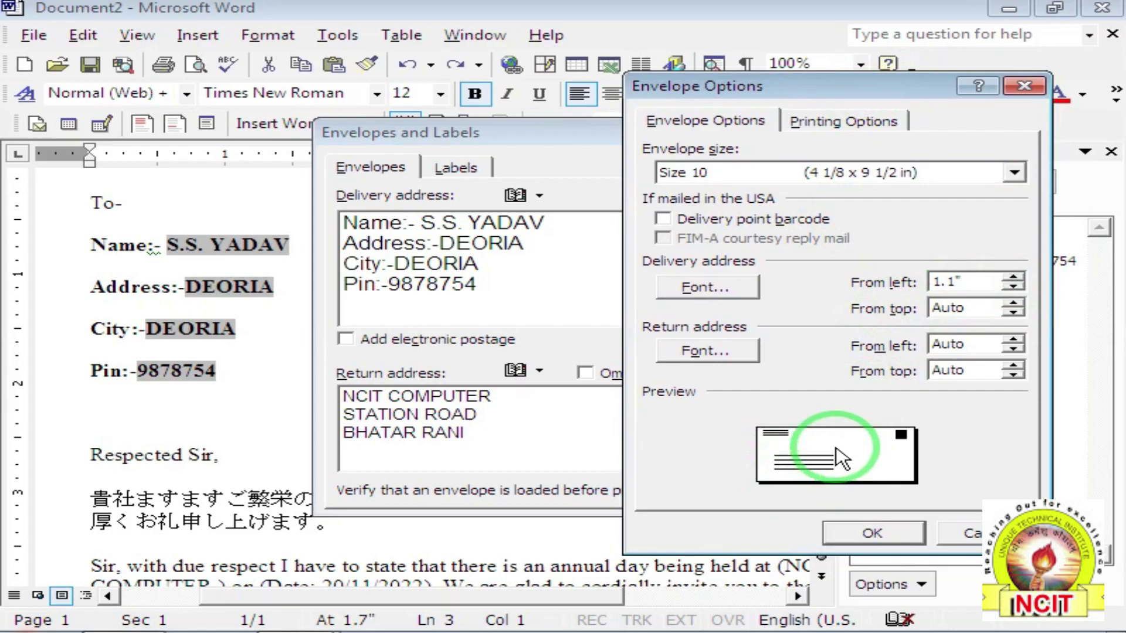
pyautogui.click(1014, 287)
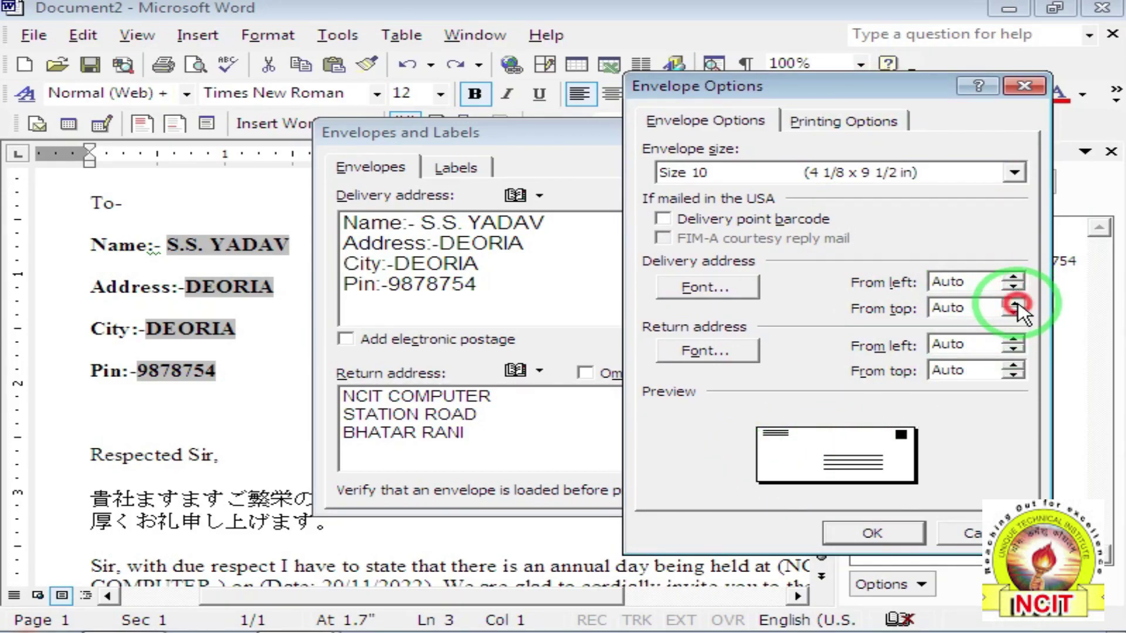
pyautogui.click(1016, 303)
pyautogui.click(1013, 303)
pyautogui.click(1014, 303)
pyautogui.click(1014, 304)
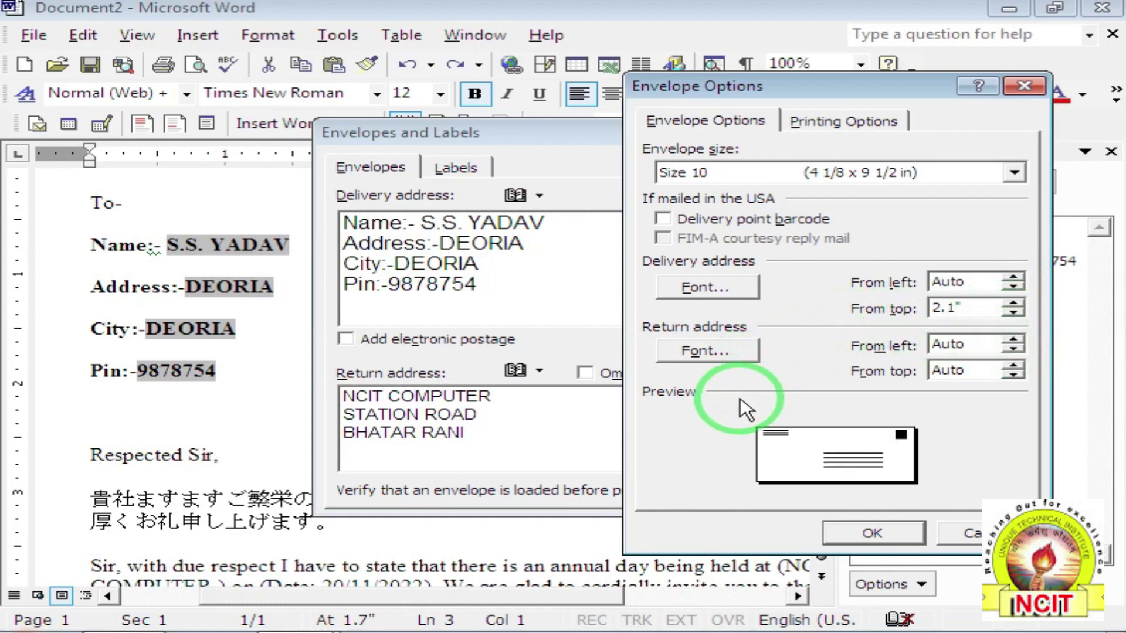
pyautogui.click(1014, 339)
pyautogui.click(1014, 339)
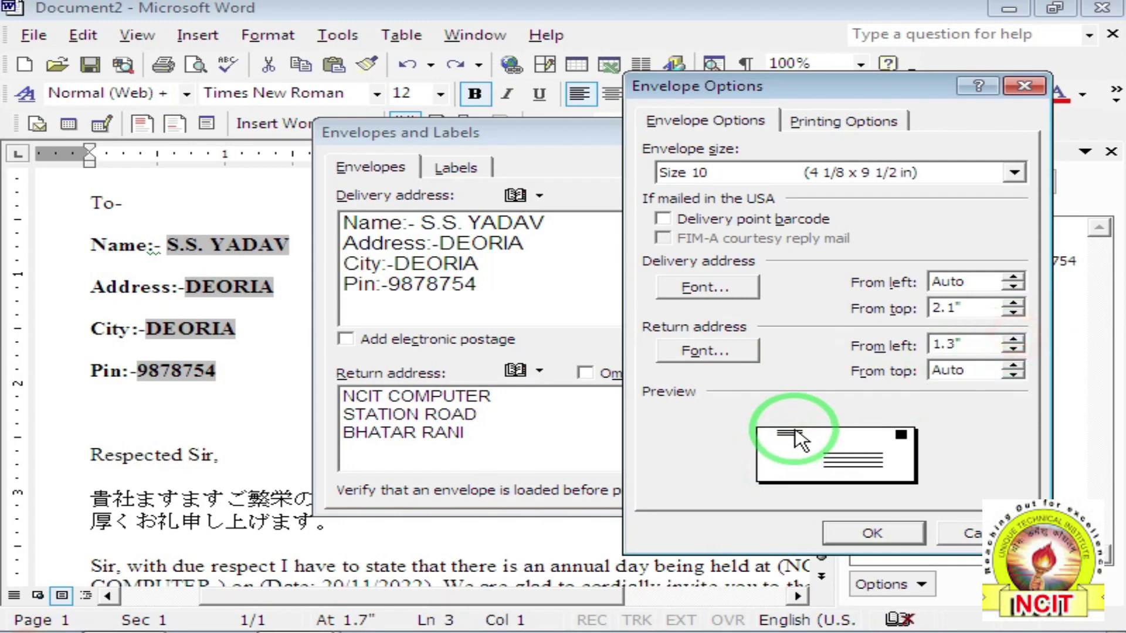
pyautogui.click(1013, 366)
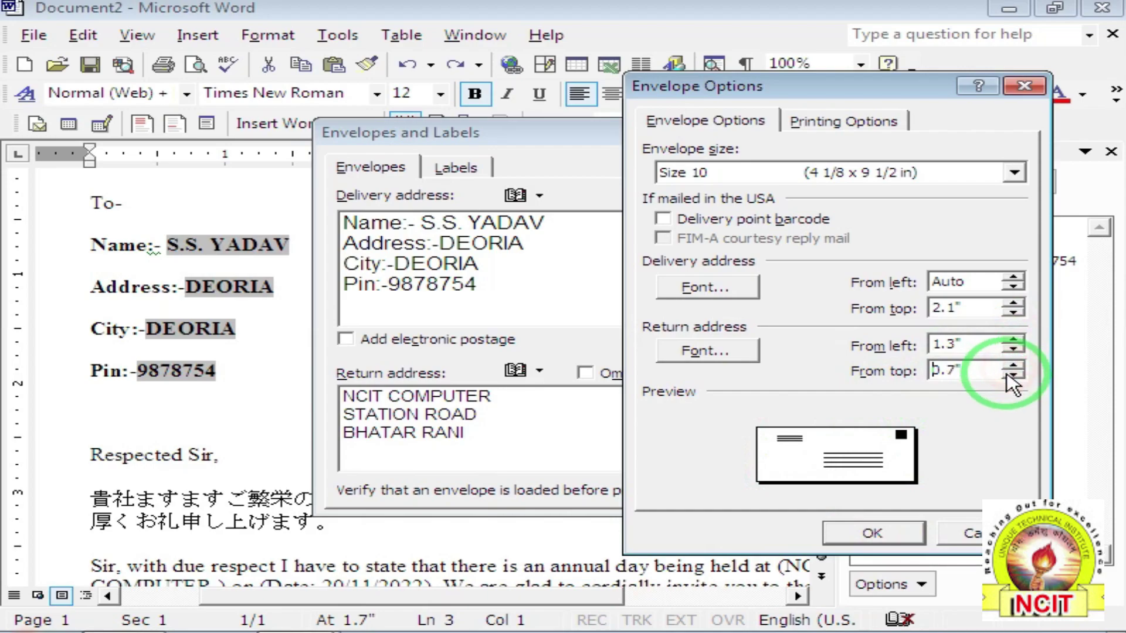
pyautogui.click(872, 535)
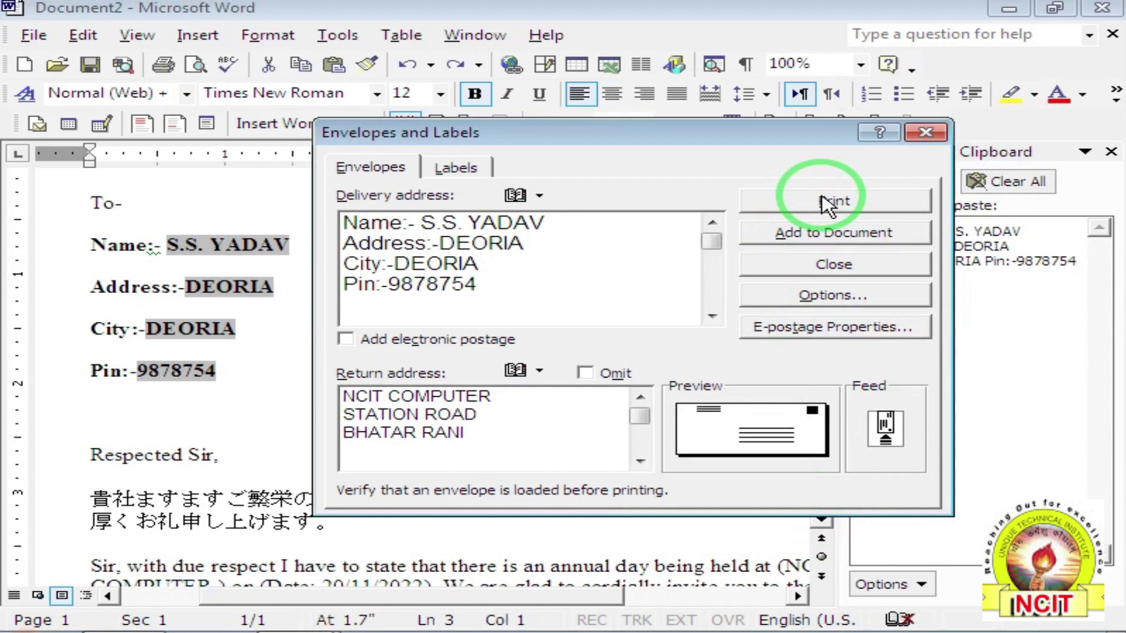
# Review the label options with Avery standard 2160 Mini Address, then toggle between the Envelopes and Labels tabs
pyautogui.click(472, 171)
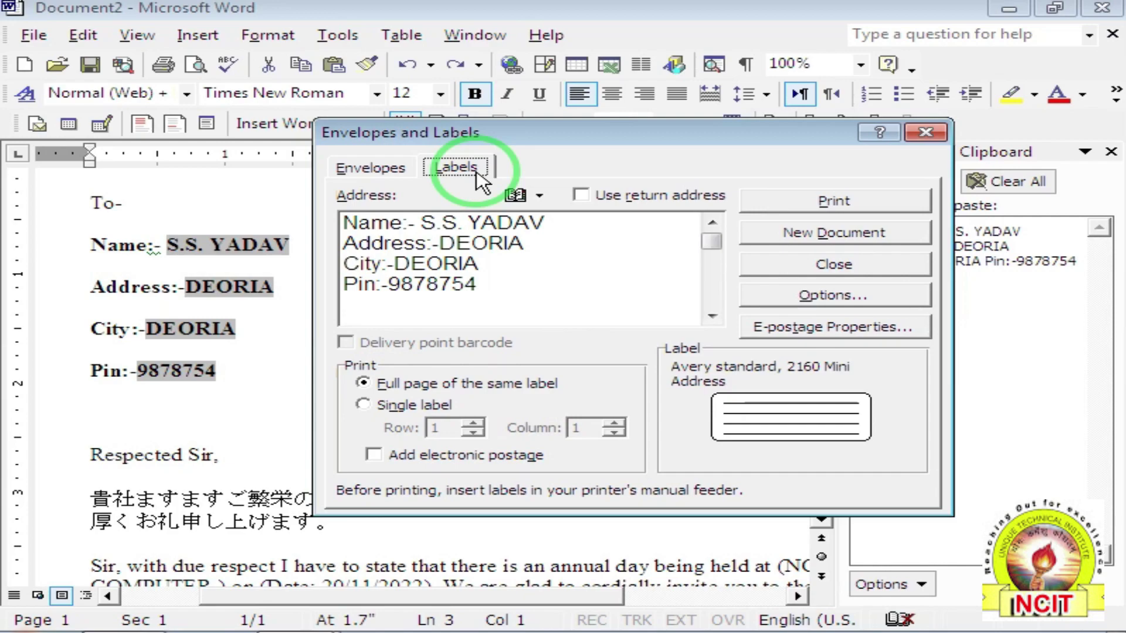
pyautogui.click(765, 408)
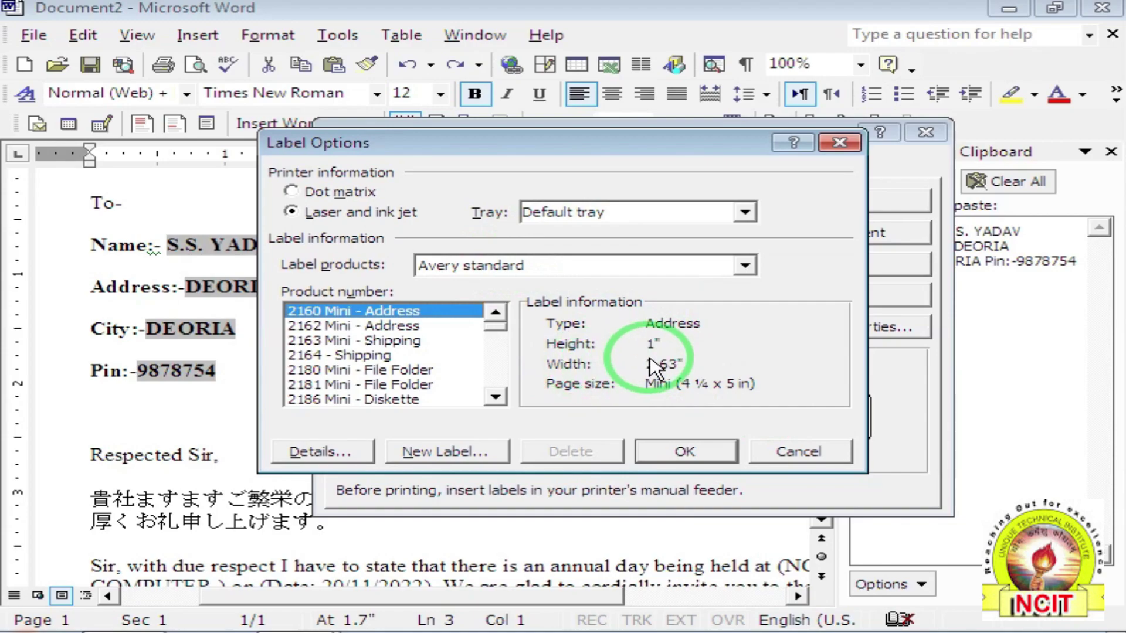
pyautogui.click(660, 452)
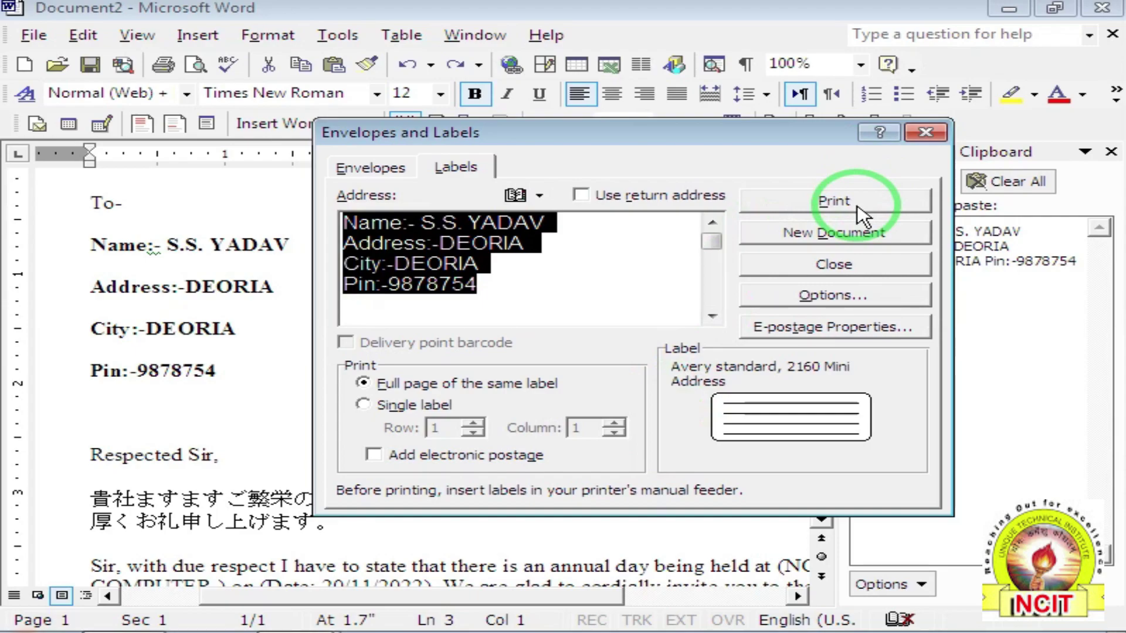
pyautogui.click(370, 169)
pyautogui.click(455, 169)
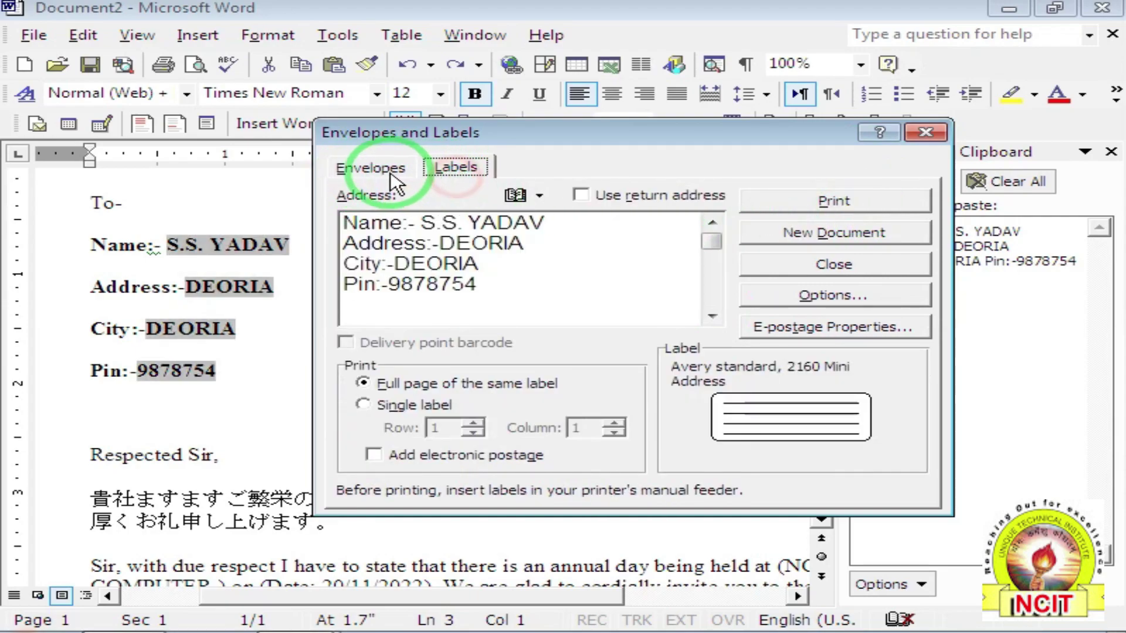
pyautogui.click(371, 169)
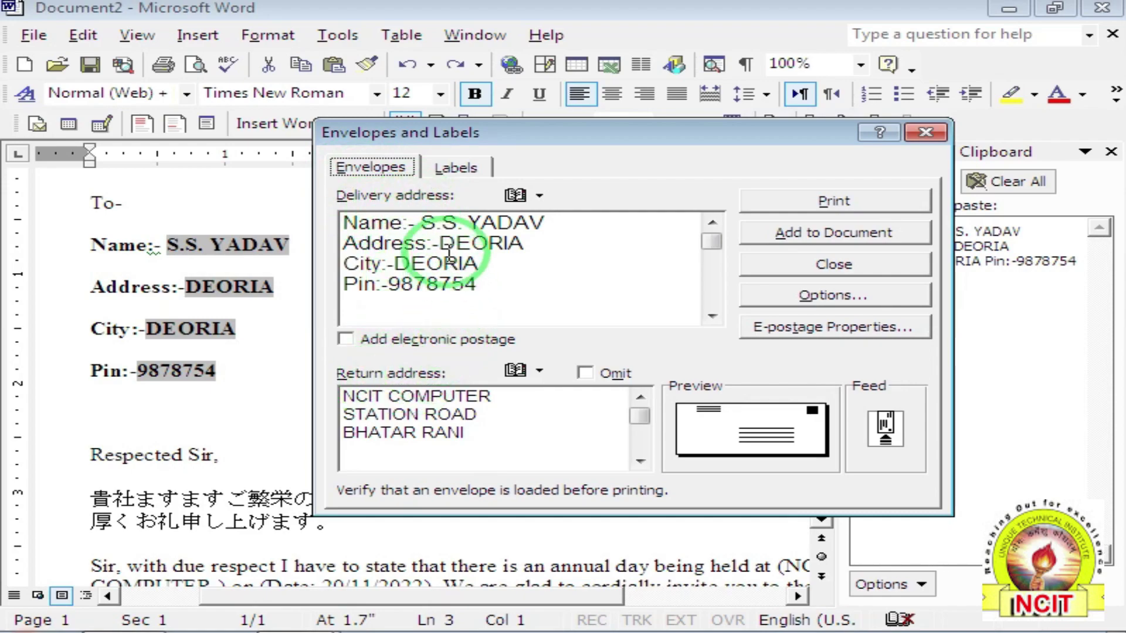
pyautogui.click(455, 168)
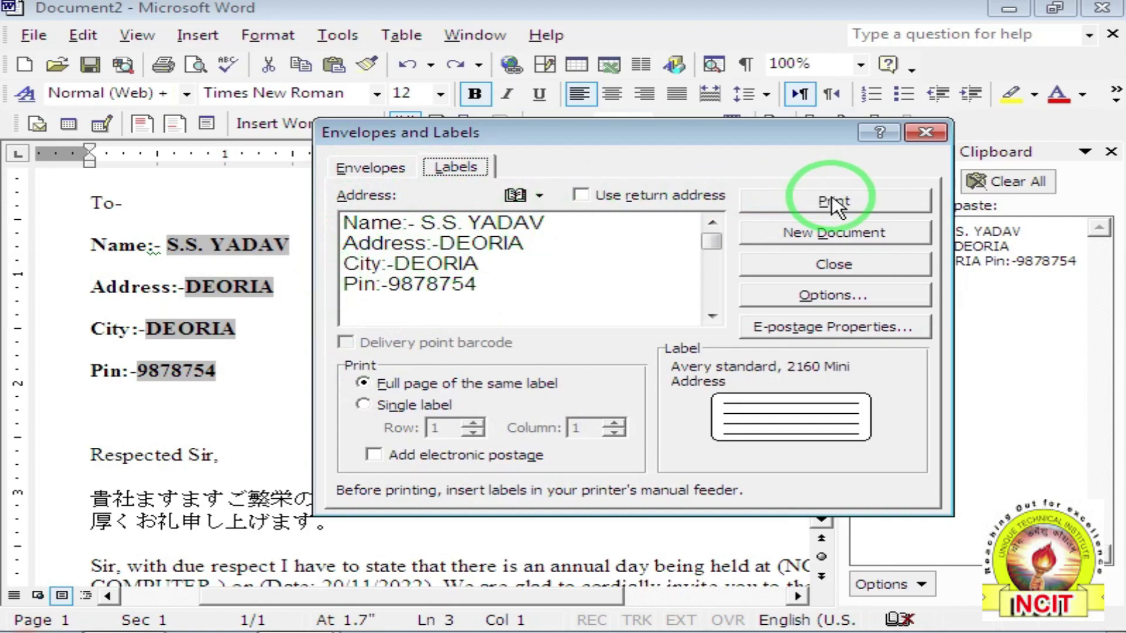
# Close Envelopes and Labels, try the Letter Wizard with date line and Contemporary Letter design, then cancel
pyautogui.click(853, 265)
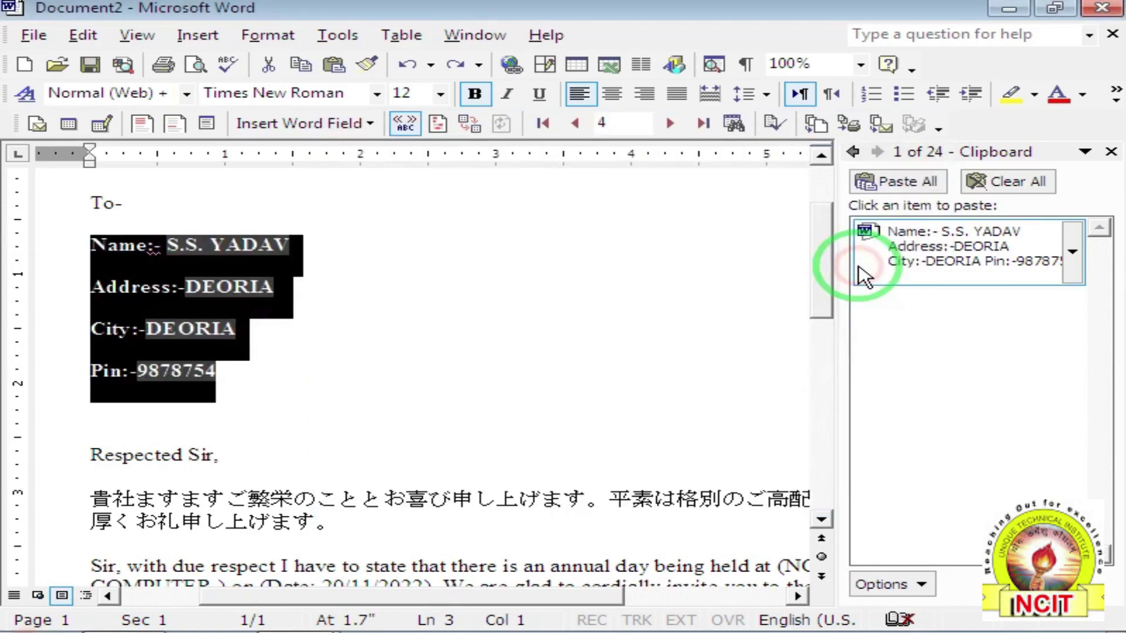
pyautogui.click(332, 36)
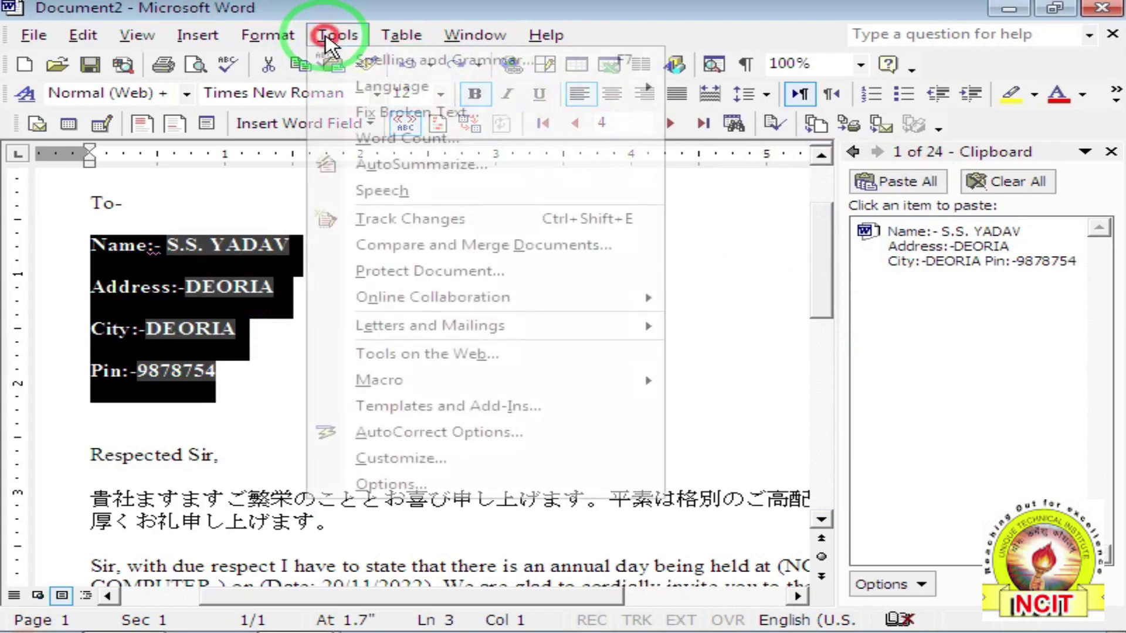
pyautogui.moveTo(431, 325)
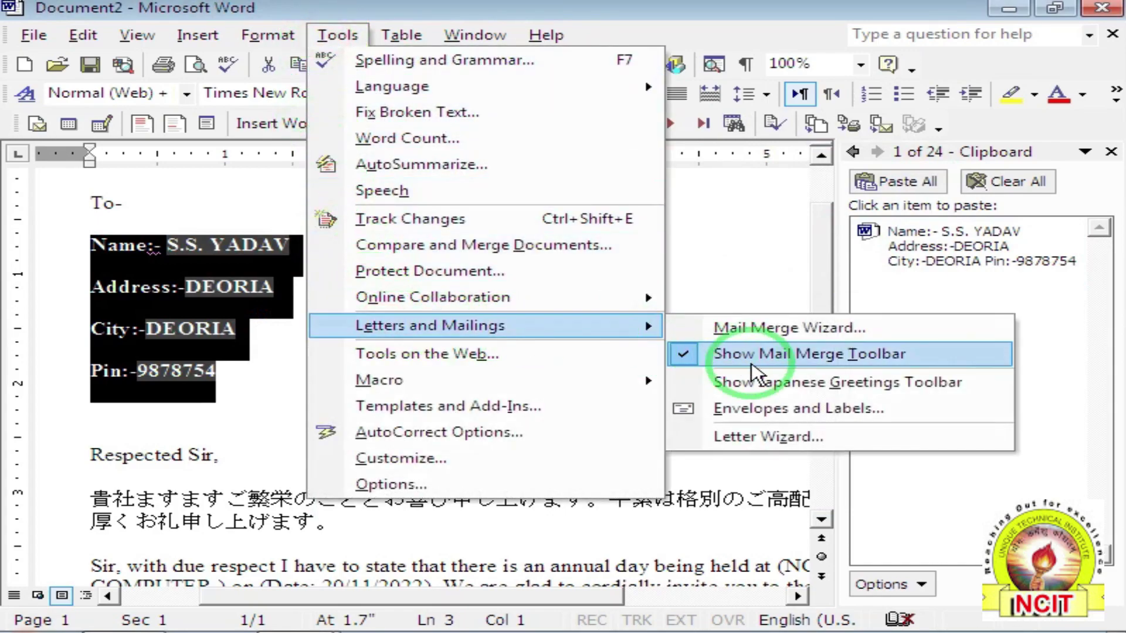
pyautogui.click(780, 447)
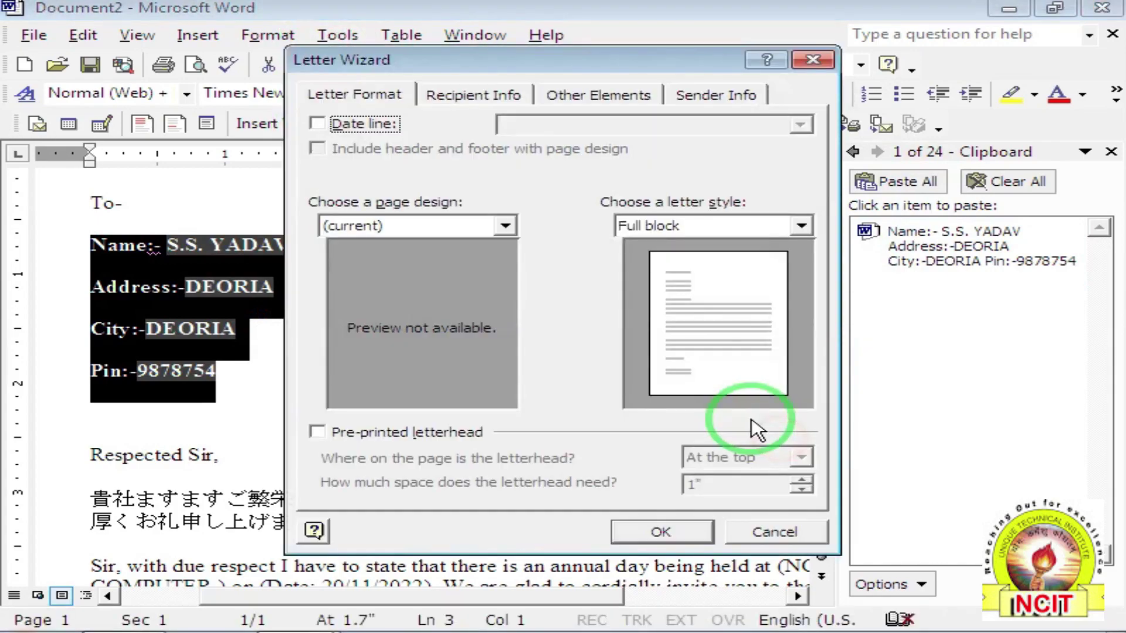
pyautogui.click(319, 125)
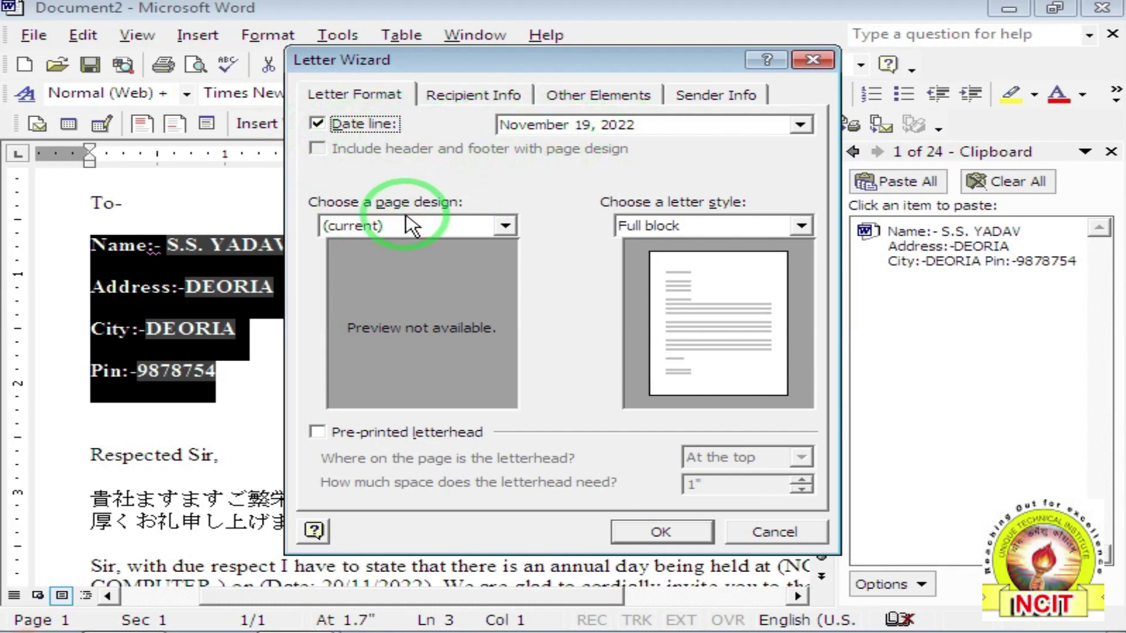
pyautogui.click(389, 228)
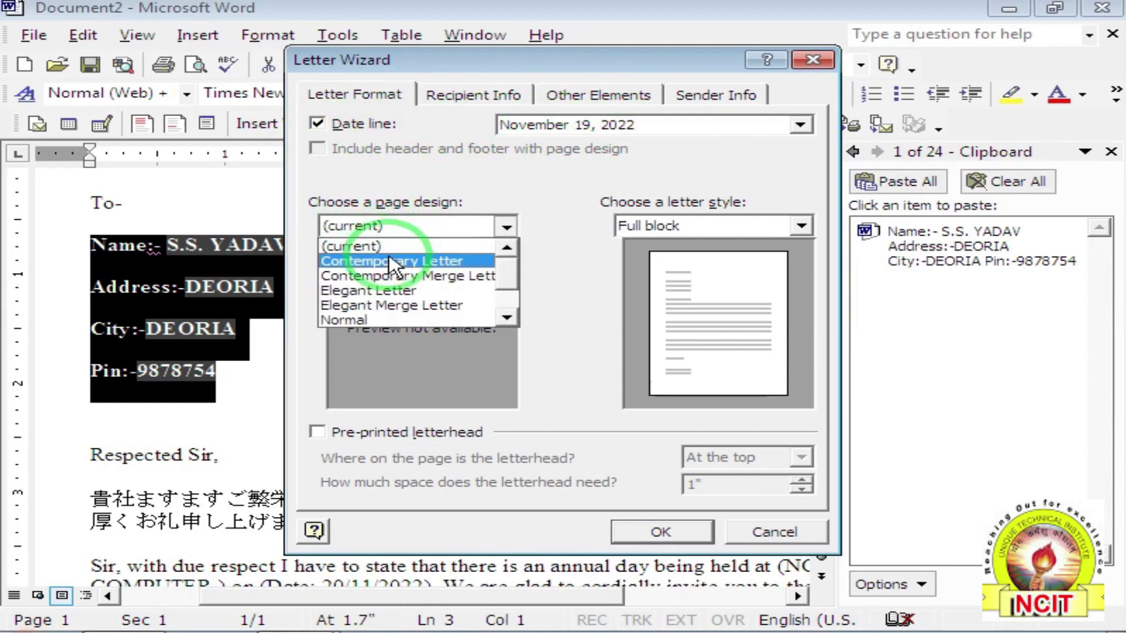
pyautogui.click(391, 261)
pyautogui.click(774, 532)
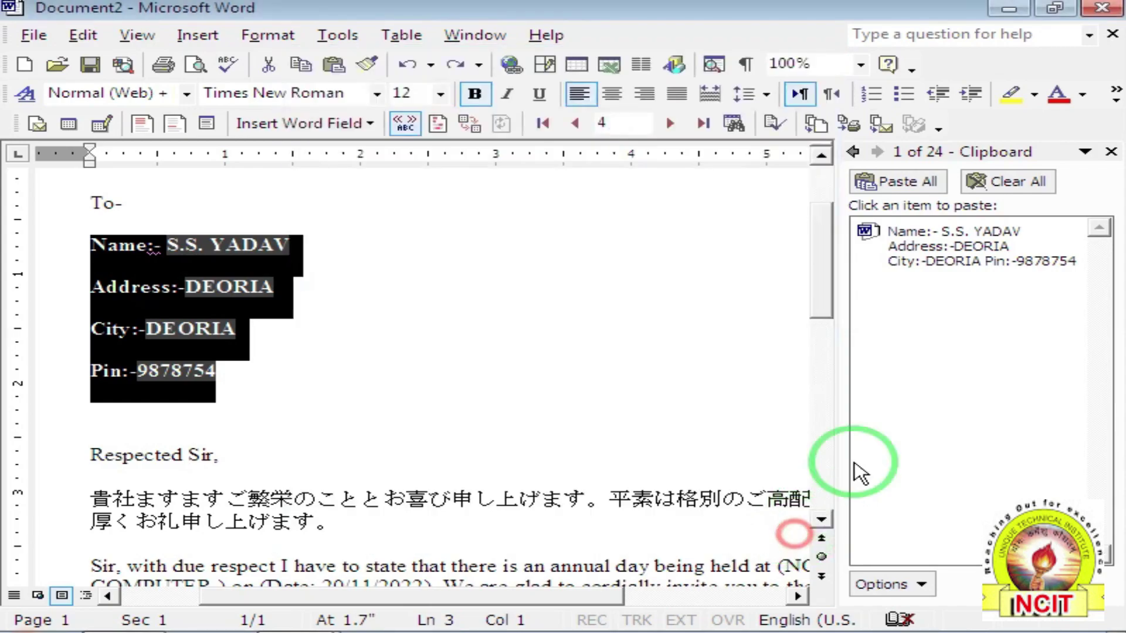
# Close the Clipboard pane and place the insertion point in the letter body
pyautogui.click(1111, 151)
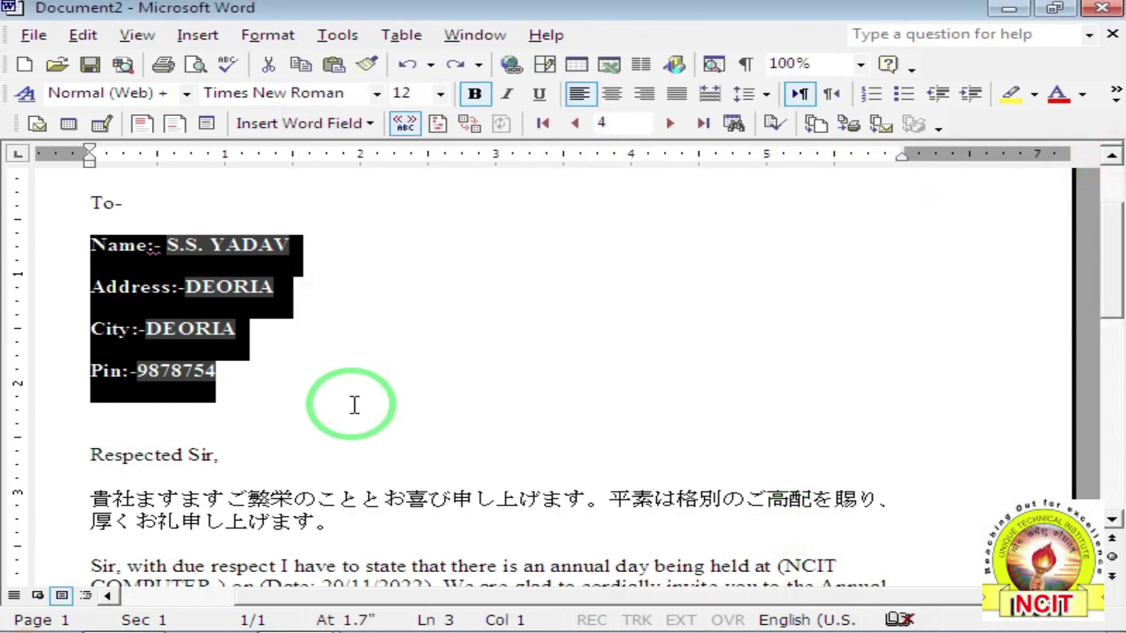
pyautogui.scroll(-2, 323, 439)
pyautogui.scroll(-5, 323, 438)
pyautogui.click(309, 410)
pyautogui.scroll(5, 309, 411)
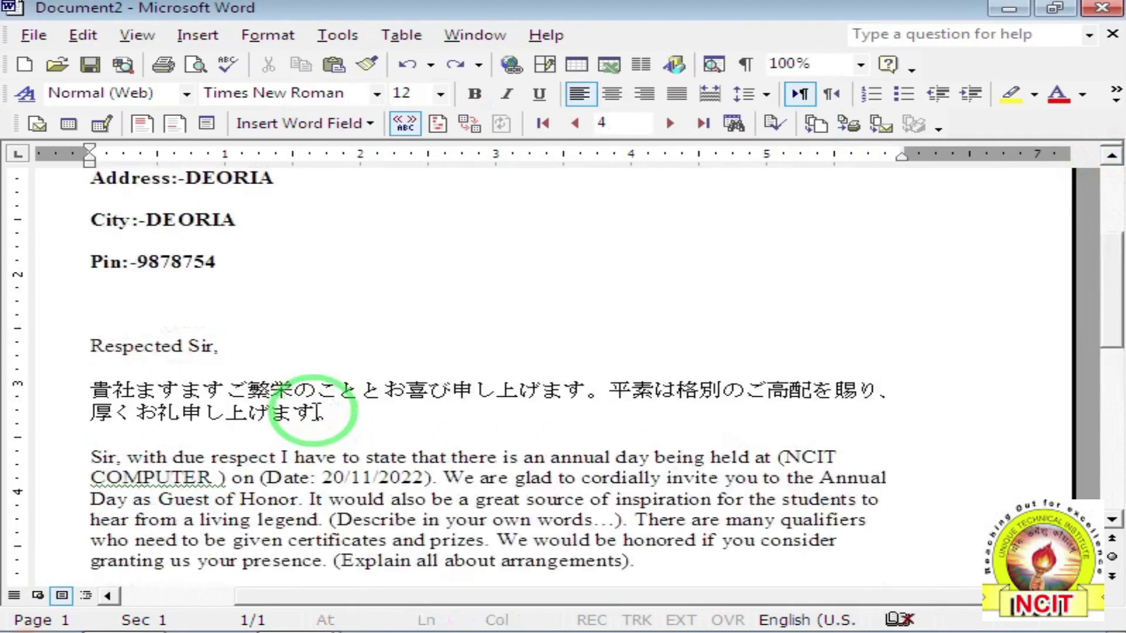
pyautogui.click(267, 36)
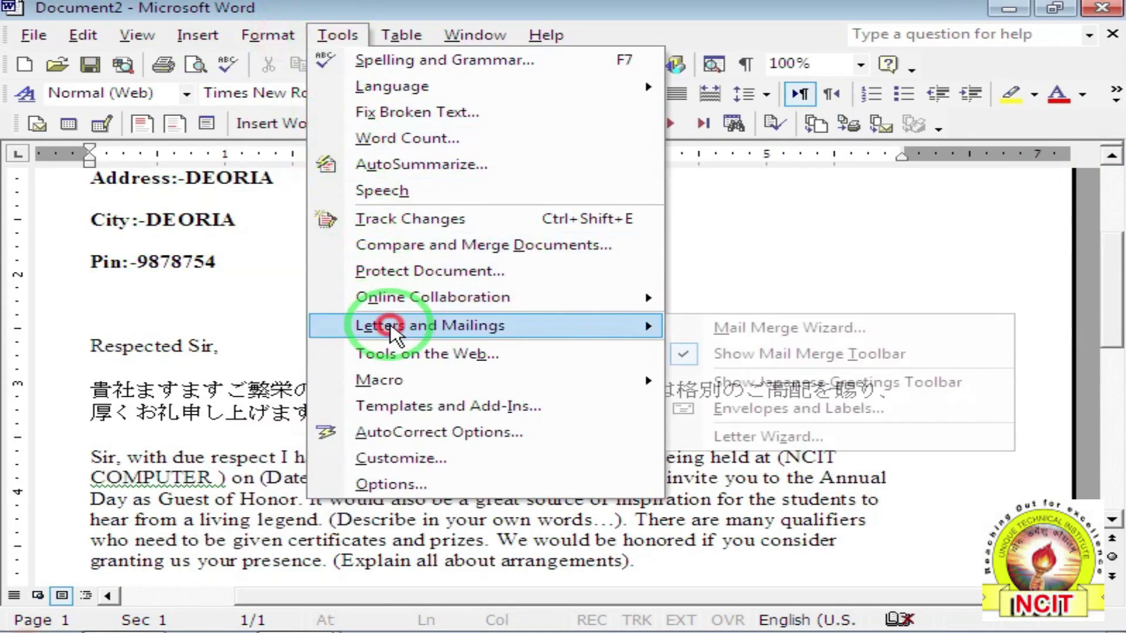
pyautogui.moveTo(430, 325)
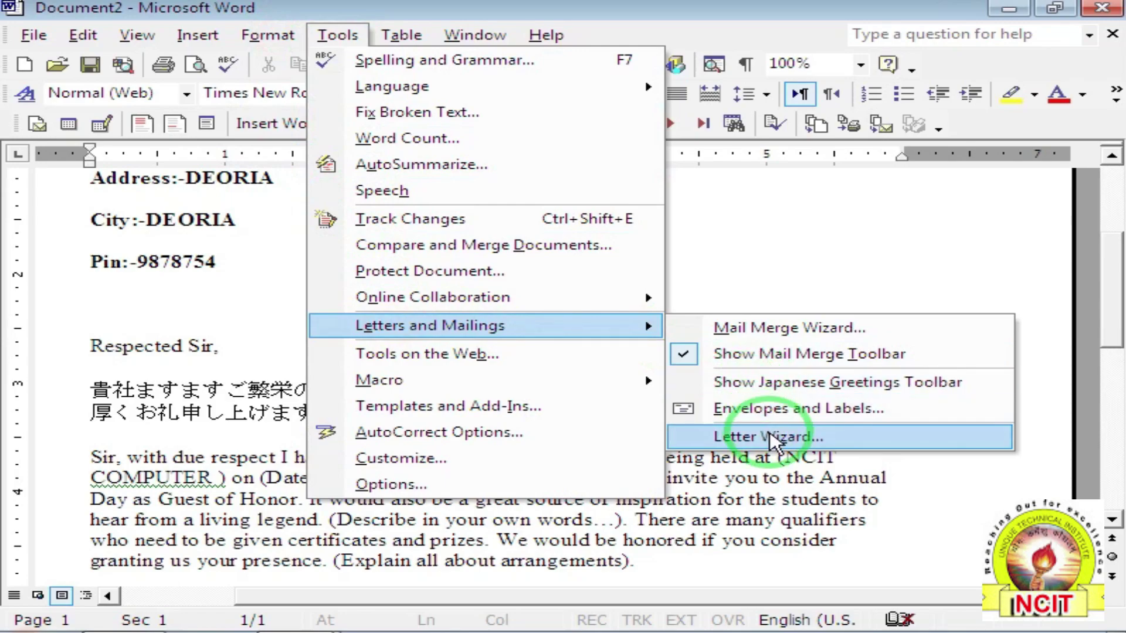
# Apply the Contemporary Letter design with a November 19, 2022 date line through the Letter Wizard
pyautogui.click(733, 437)
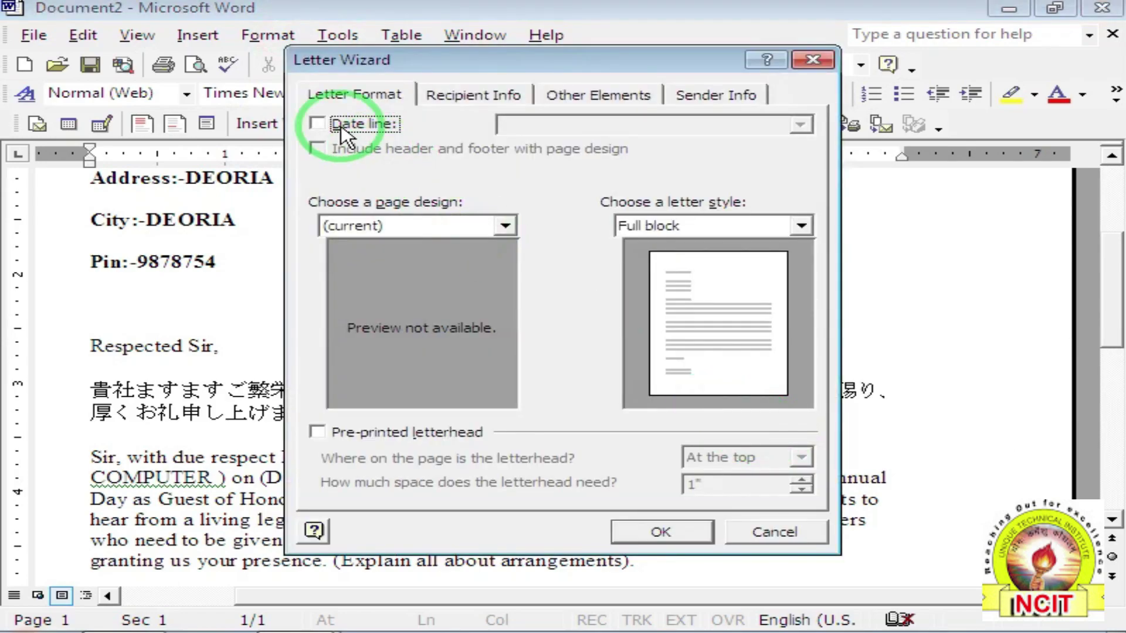
pyautogui.click(341, 124)
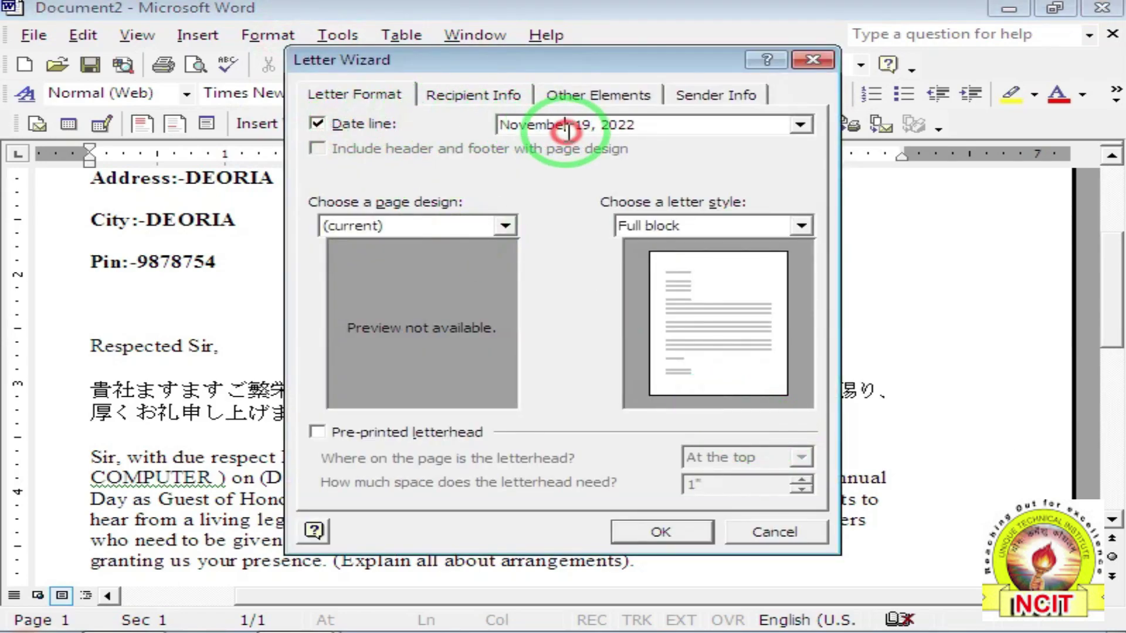
pyautogui.click(370, 227)
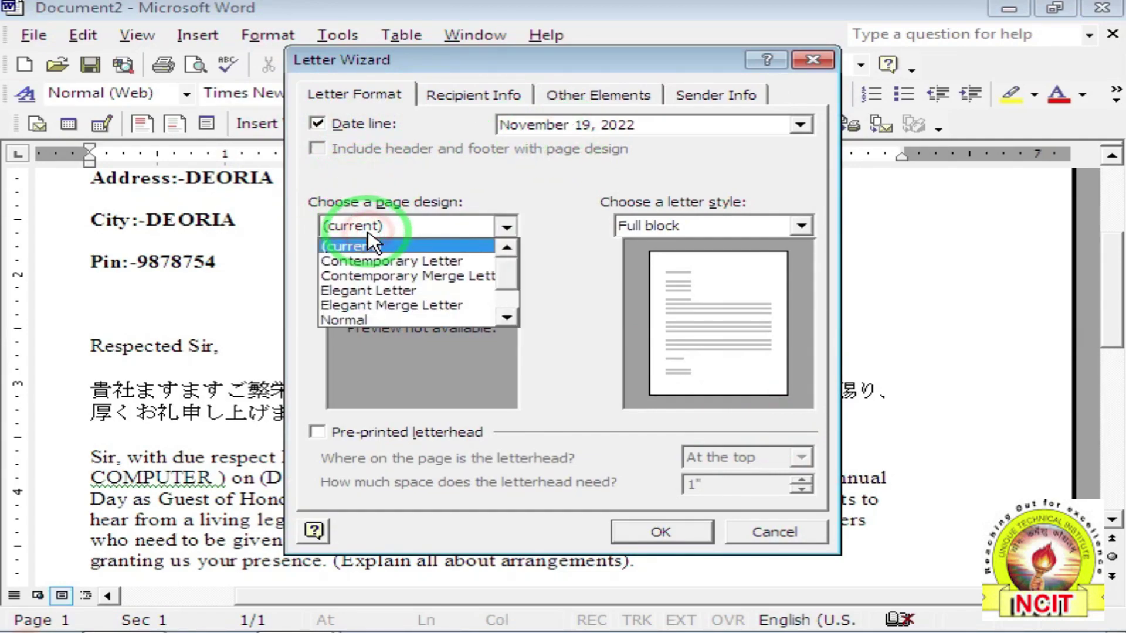
pyautogui.click(364, 260)
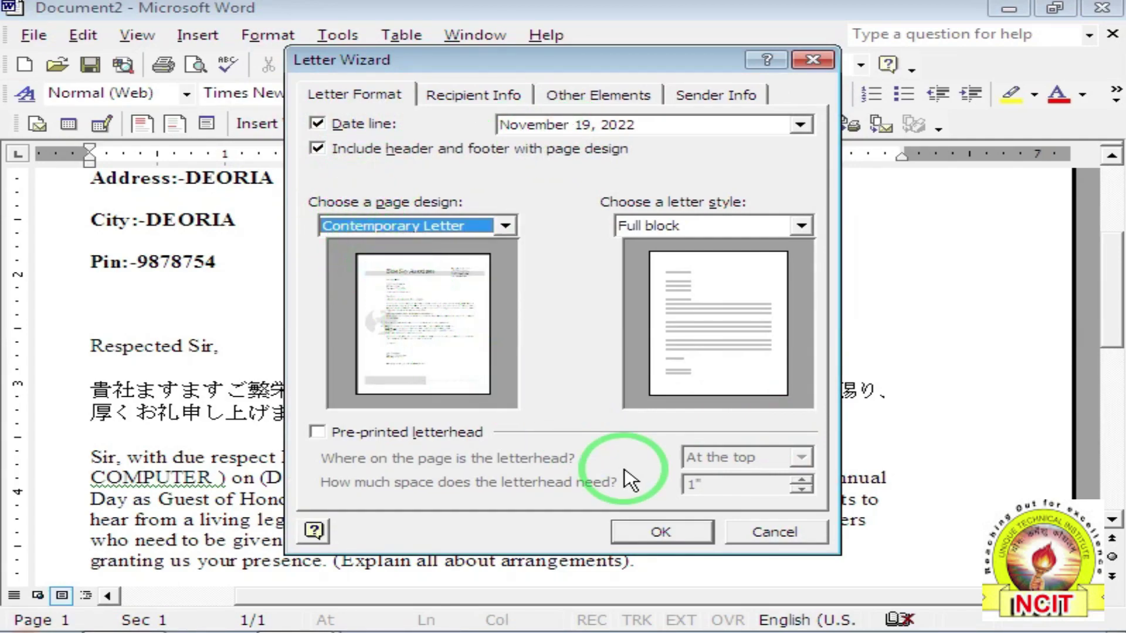
pyautogui.click(684, 542)
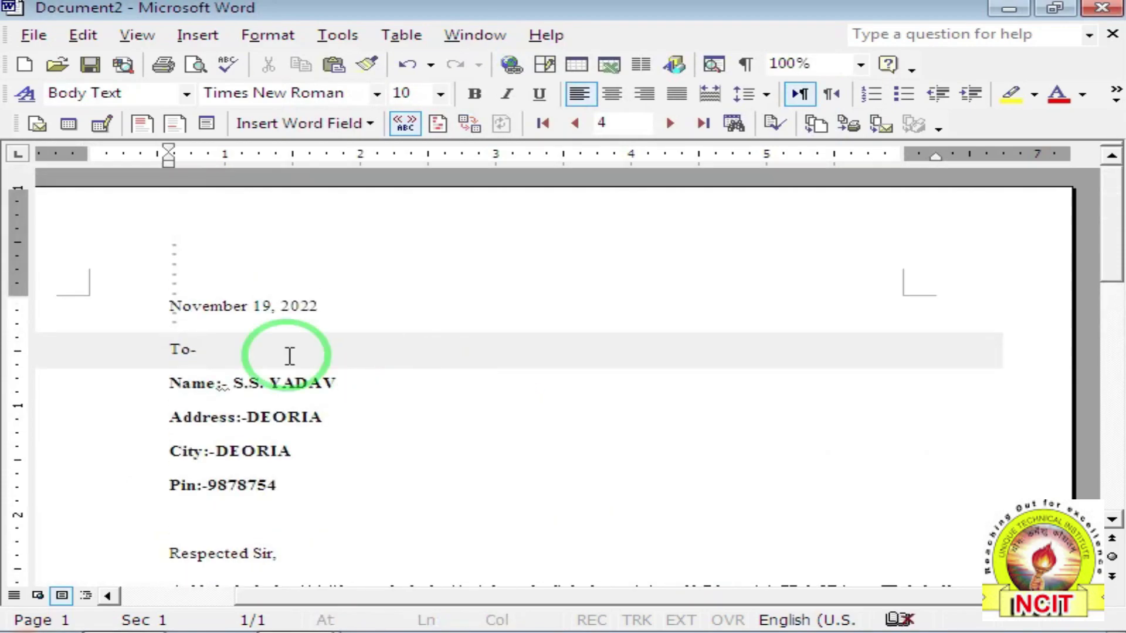
pyautogui.scroll(-3, 351, 334)
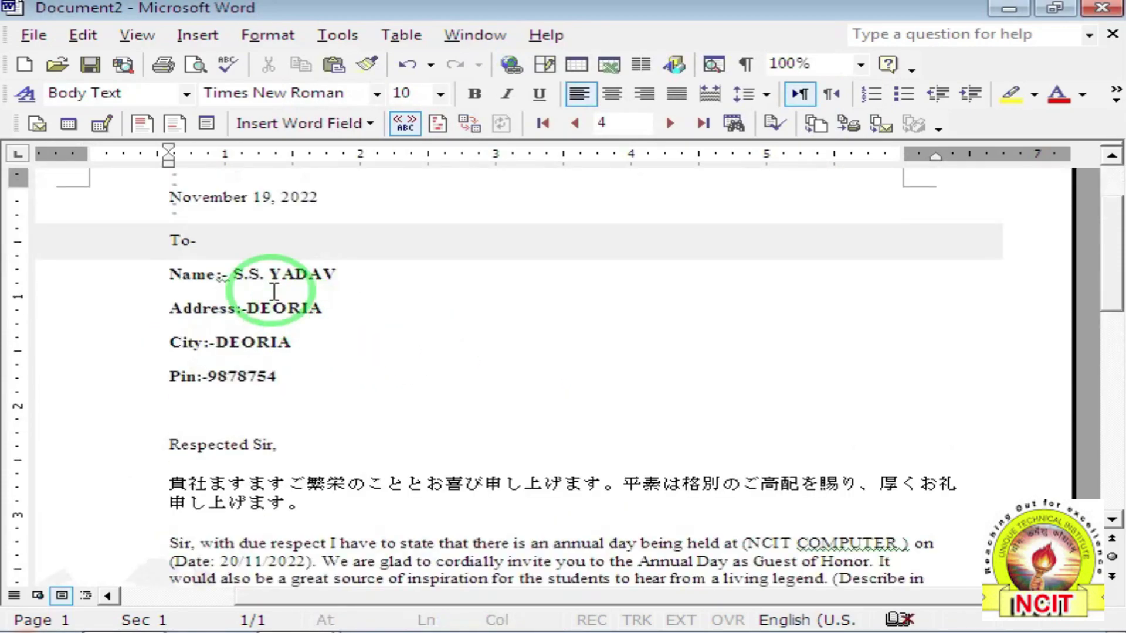
pyautogui.scroll(-6, 499, 256)
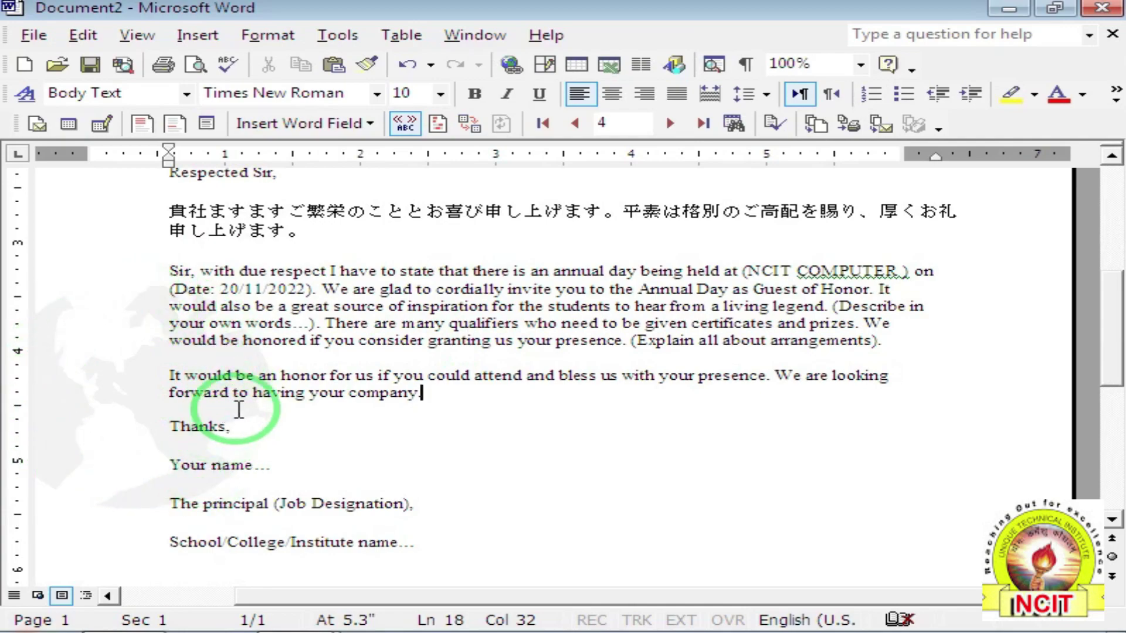
pyautogui.click(337, 35)
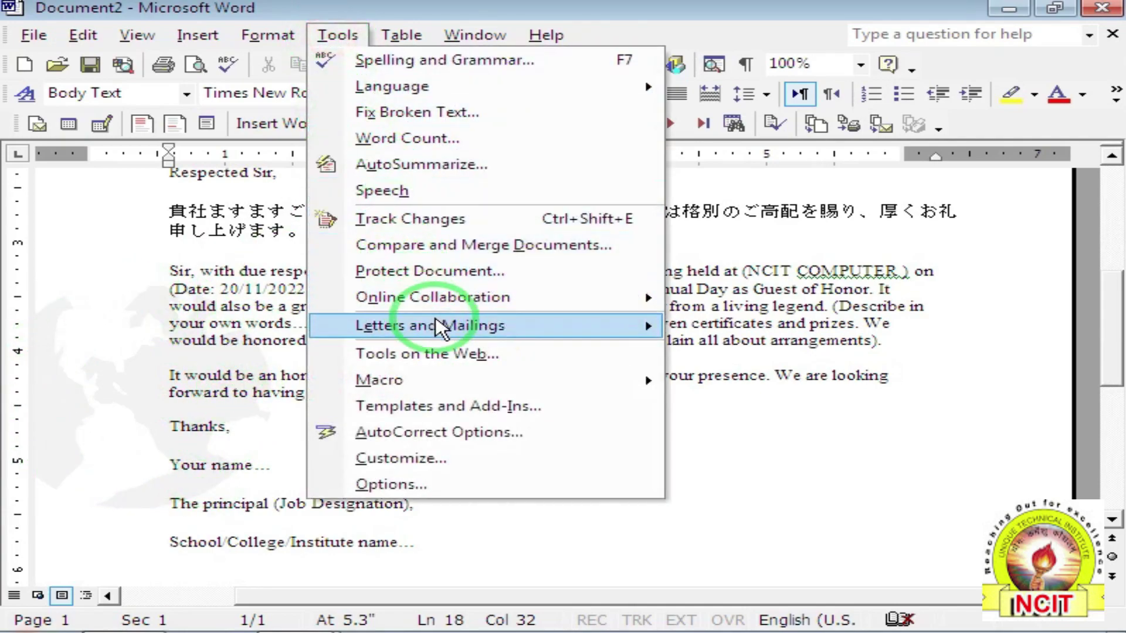
pyautogui.click(785, 435)
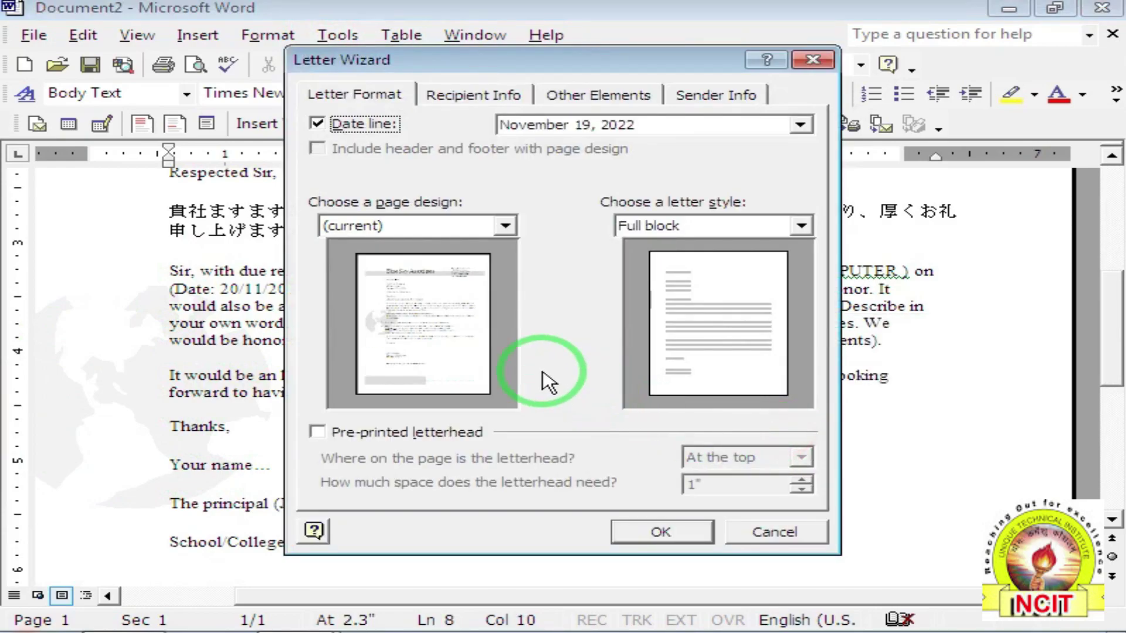
pyautogui.click(402, 227)
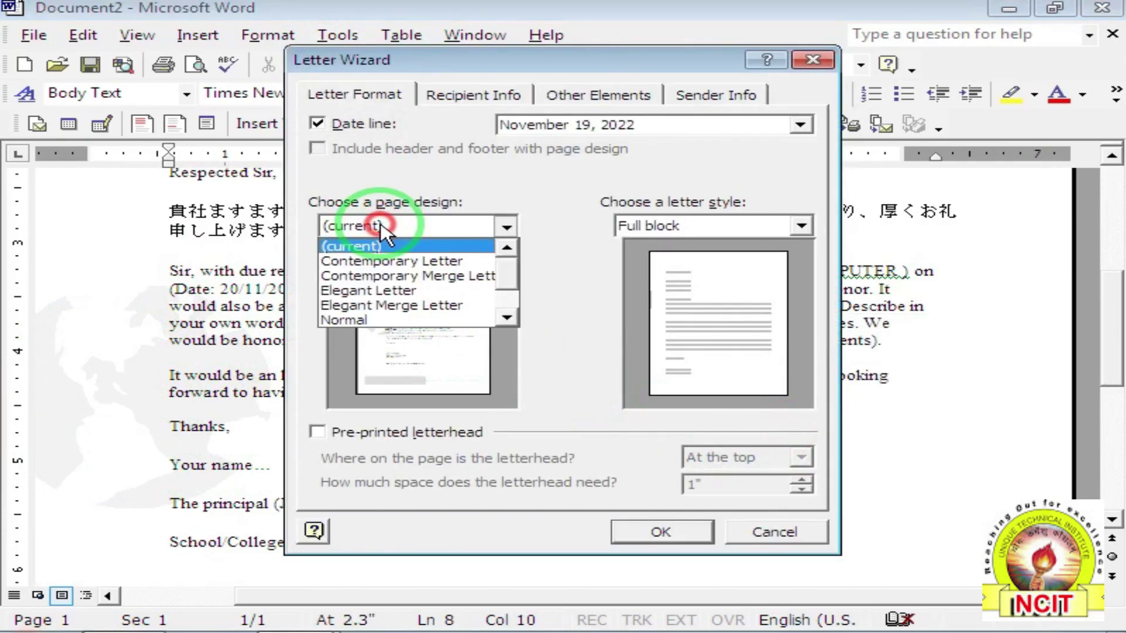
pyautogui.click(381, 276)
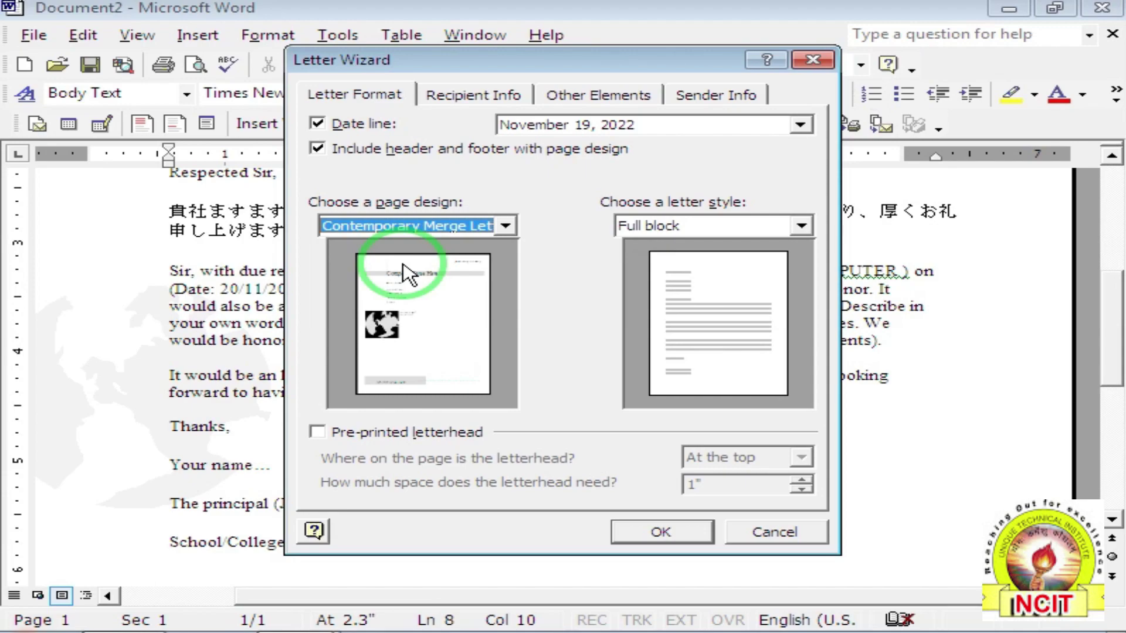
pyautogui.click(742, 532)
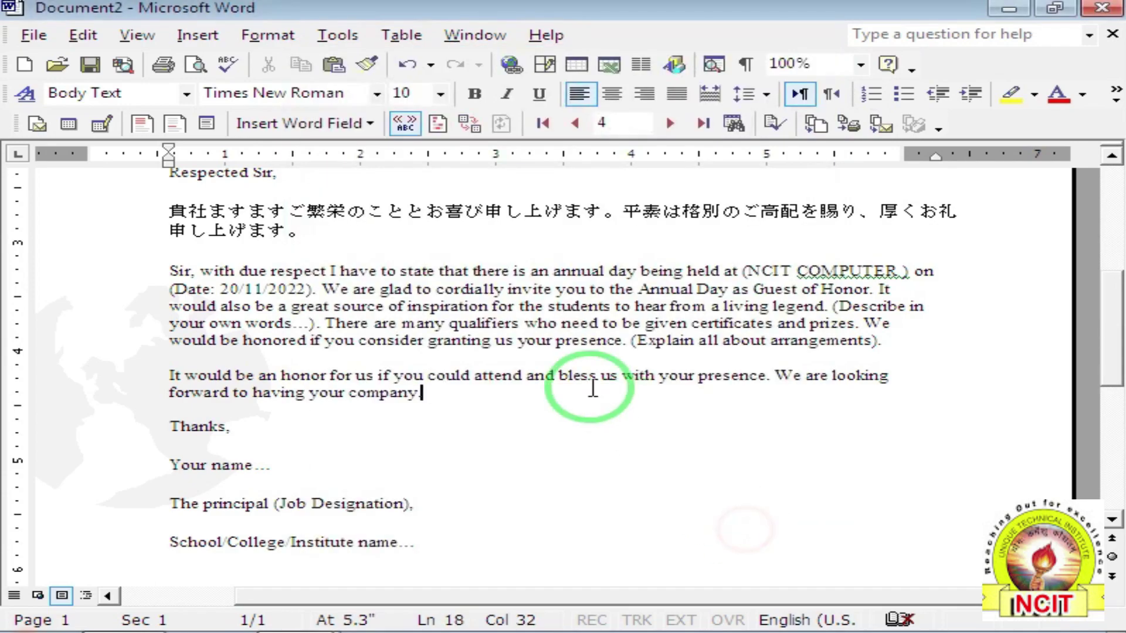
pyautogui.click(337, 35)
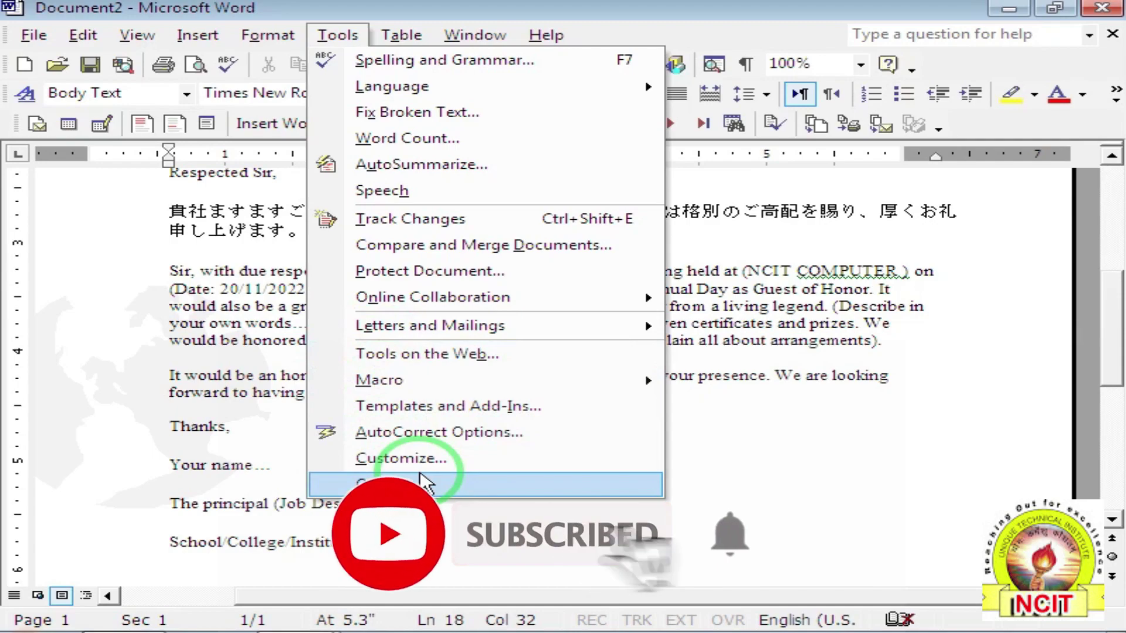